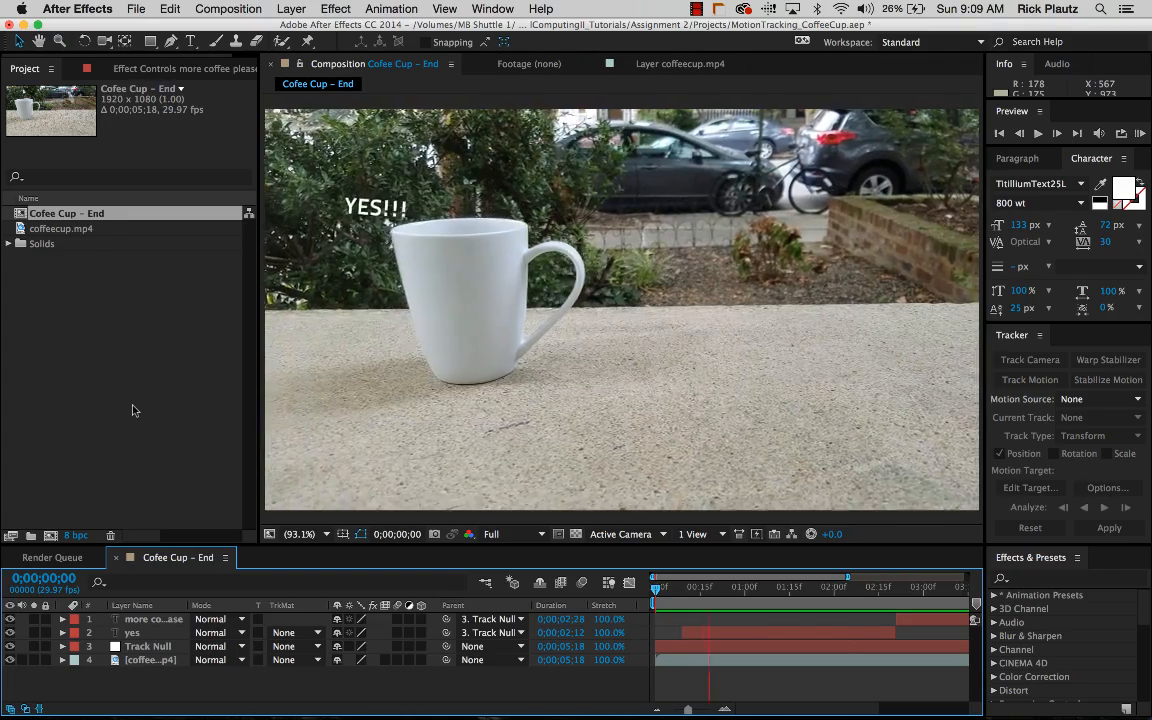
- Create a new composition from the coffeecup.mp4 footage and preview the clip
click(79, 229)
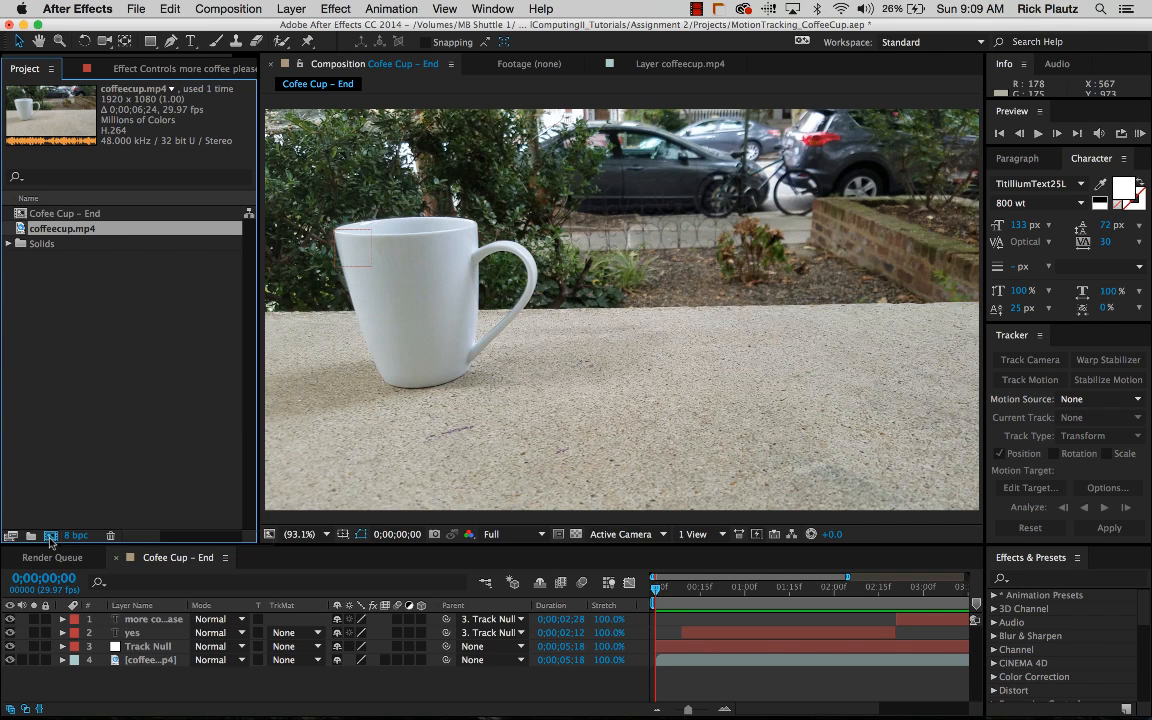
click(50, 540)
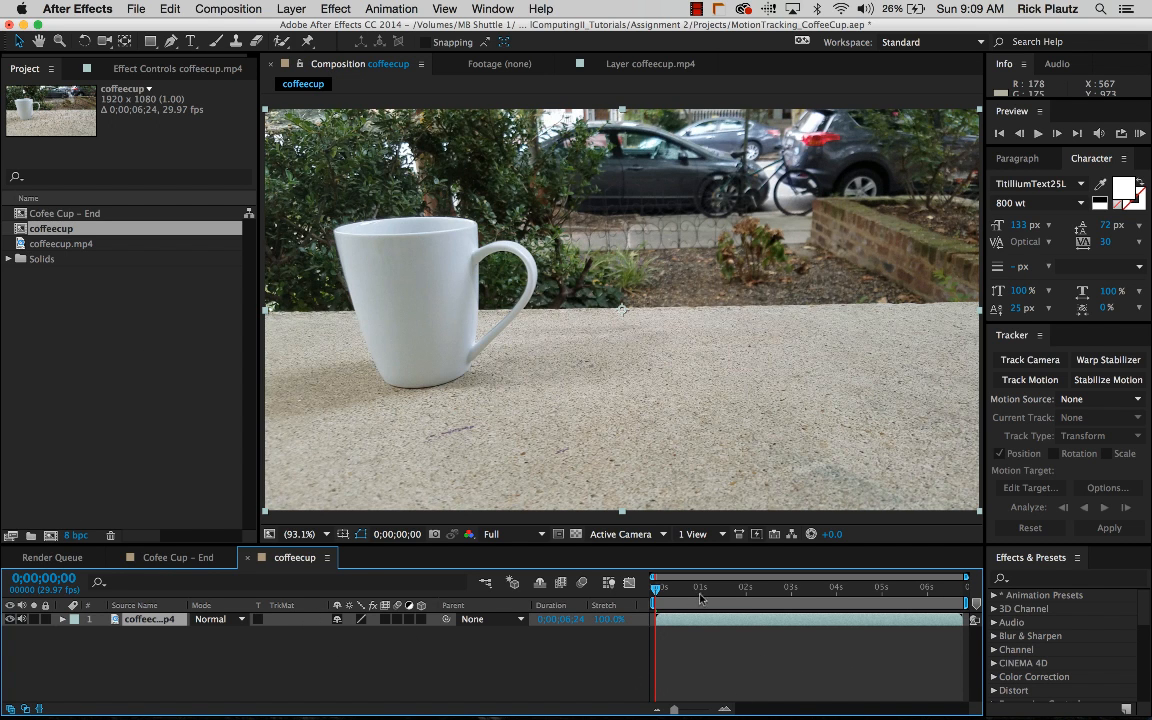
drag(797, 589, 701, 590)
key(space)
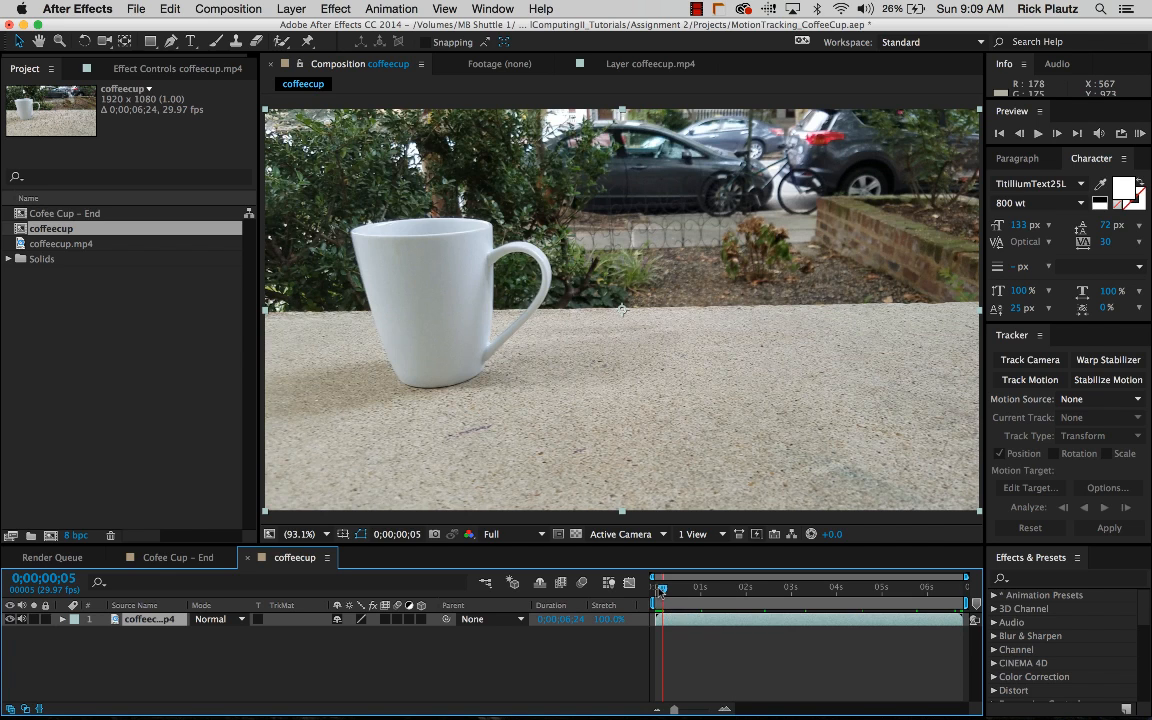
key(space)
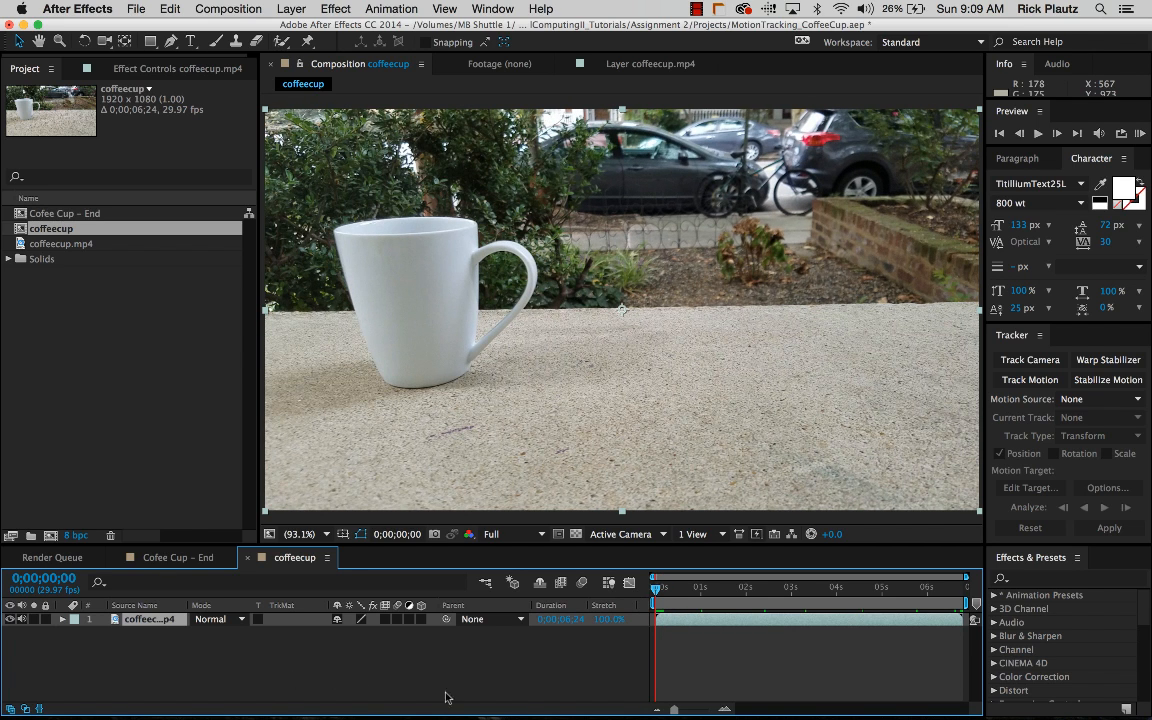
drag(921, 586, 643, 601)
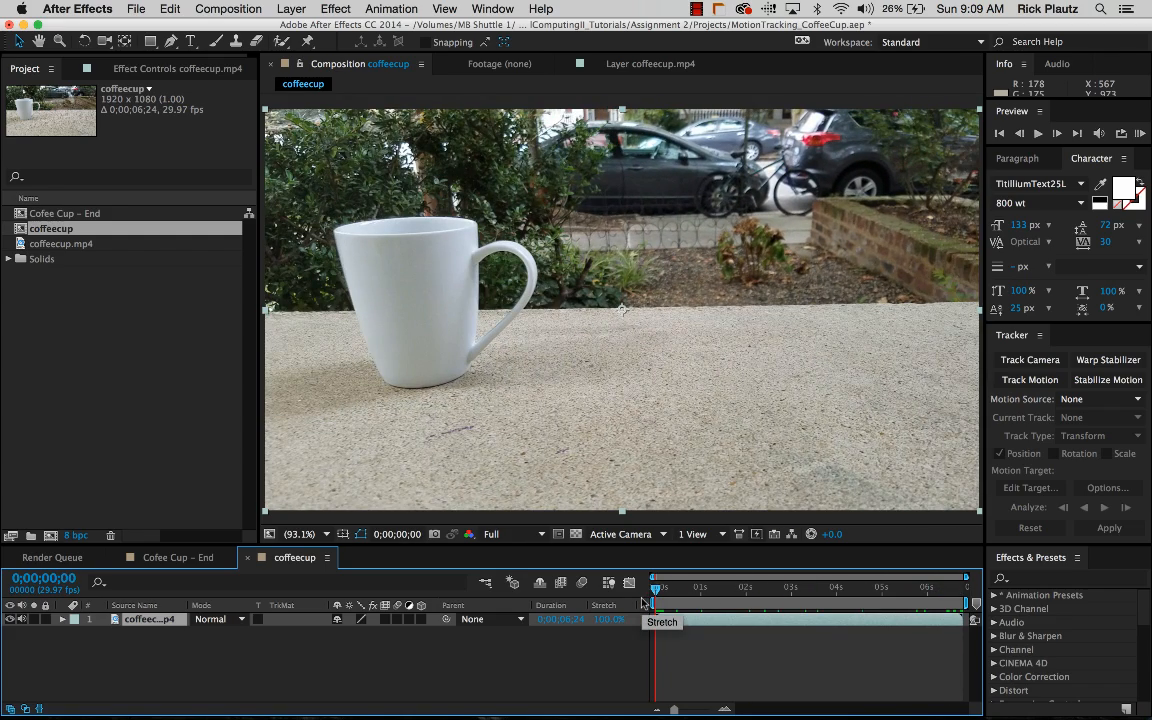
key(ctrl+0)
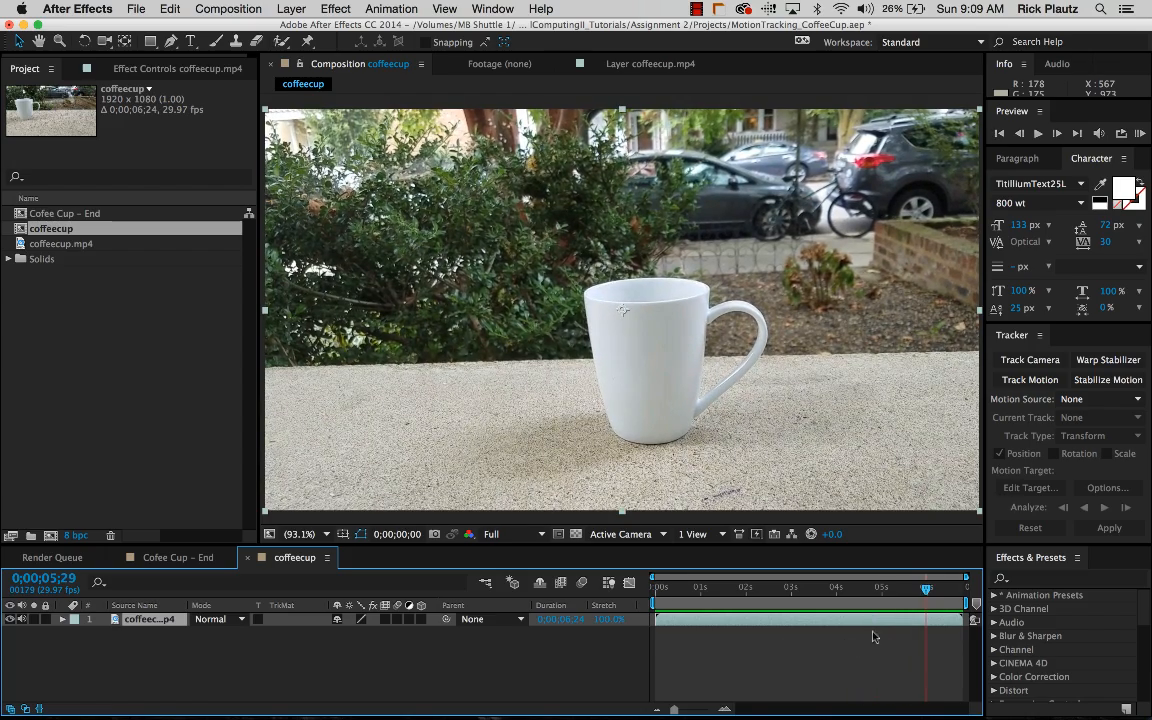
- End the work area at 0;00;05;19, trim the composition to it, and preview the result from the first frame
click(902, 588)
drag(902, 590, 912, 592)
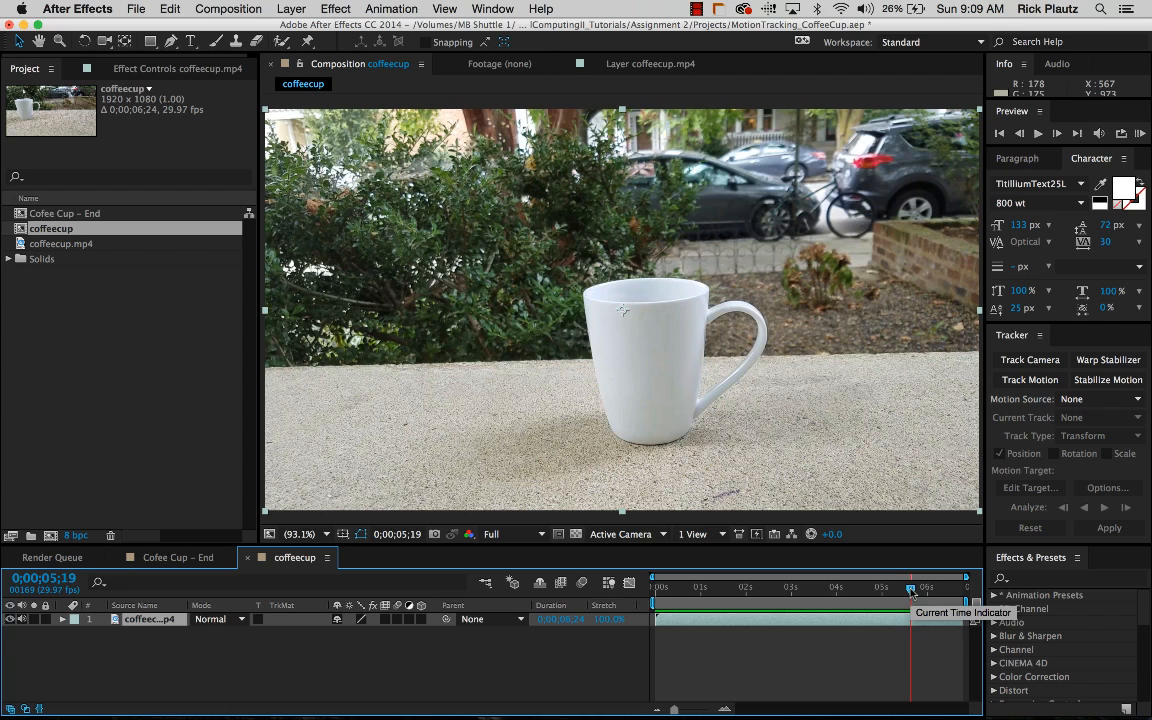
key(n)
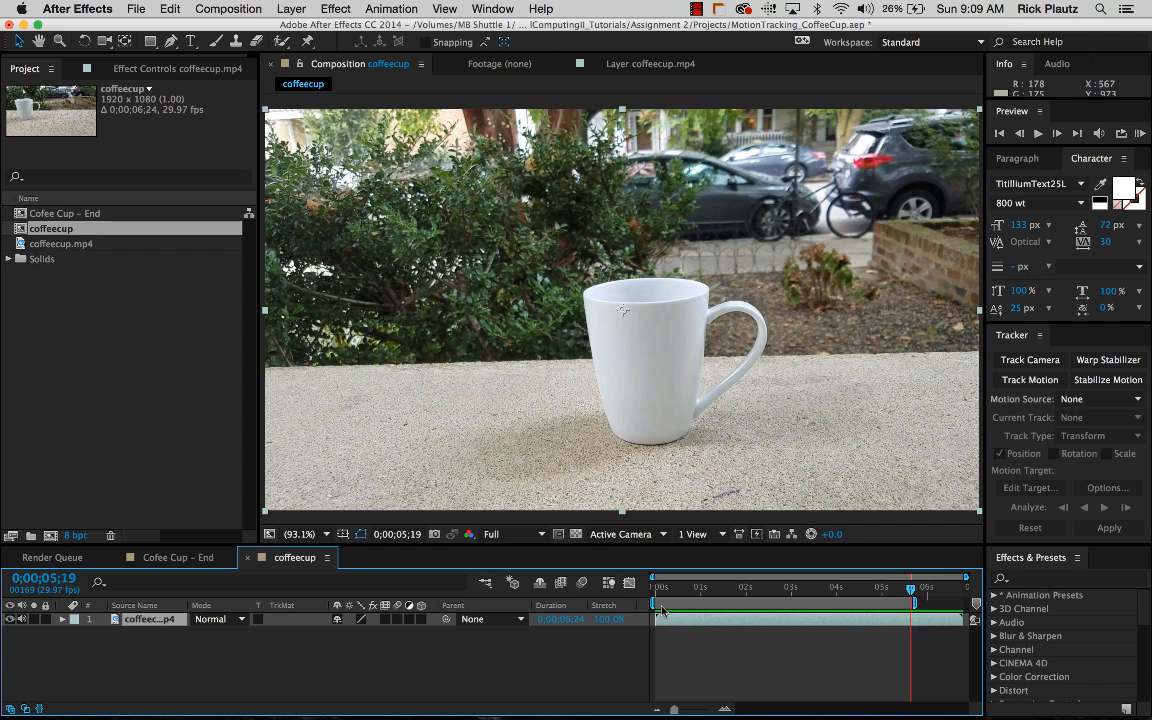
click(229, 8)
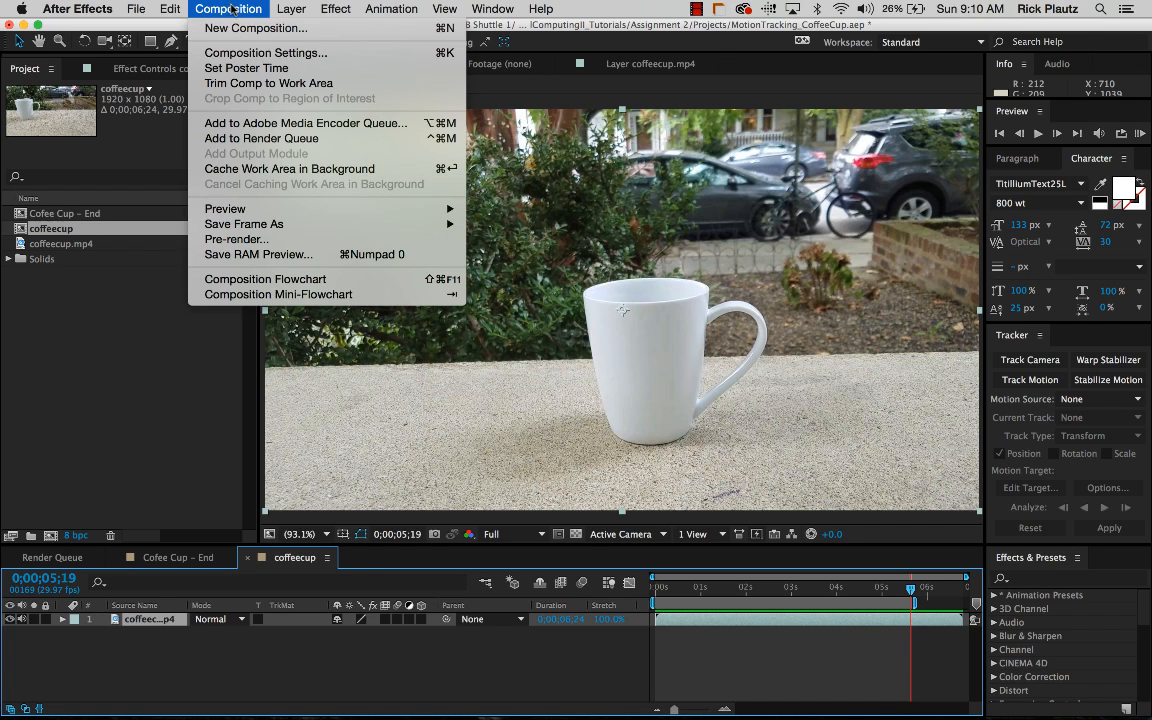
click(346, 88)
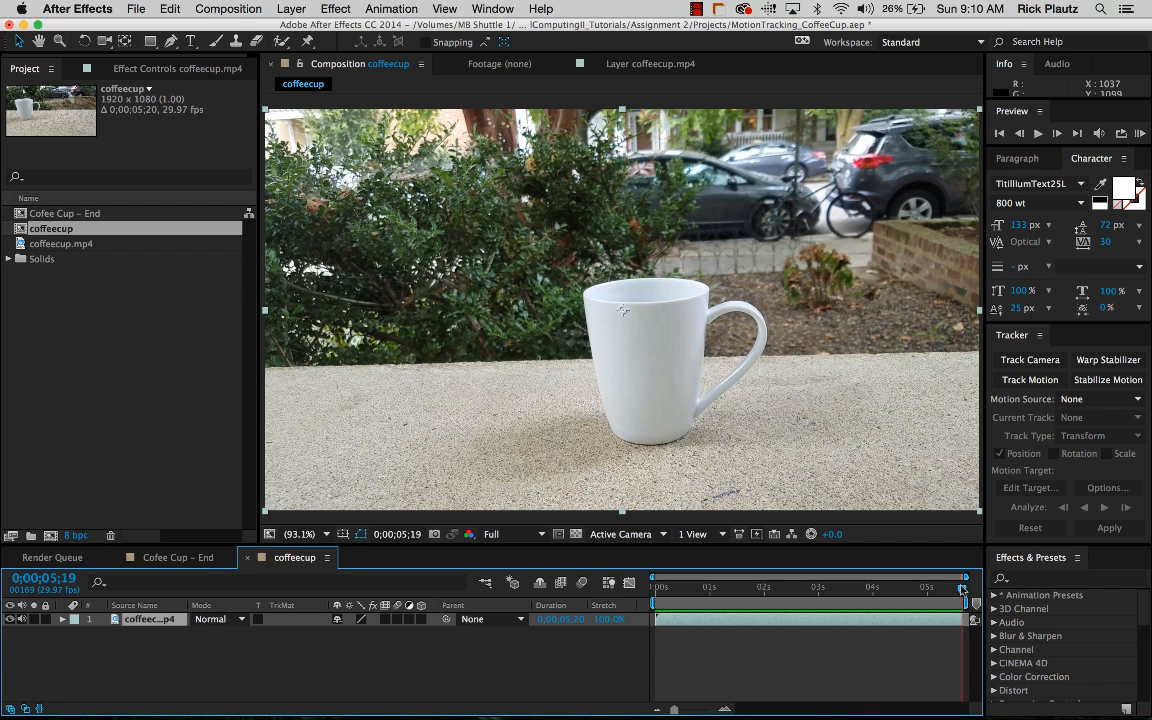
drag(725, 588, 618, 599)
key(space)
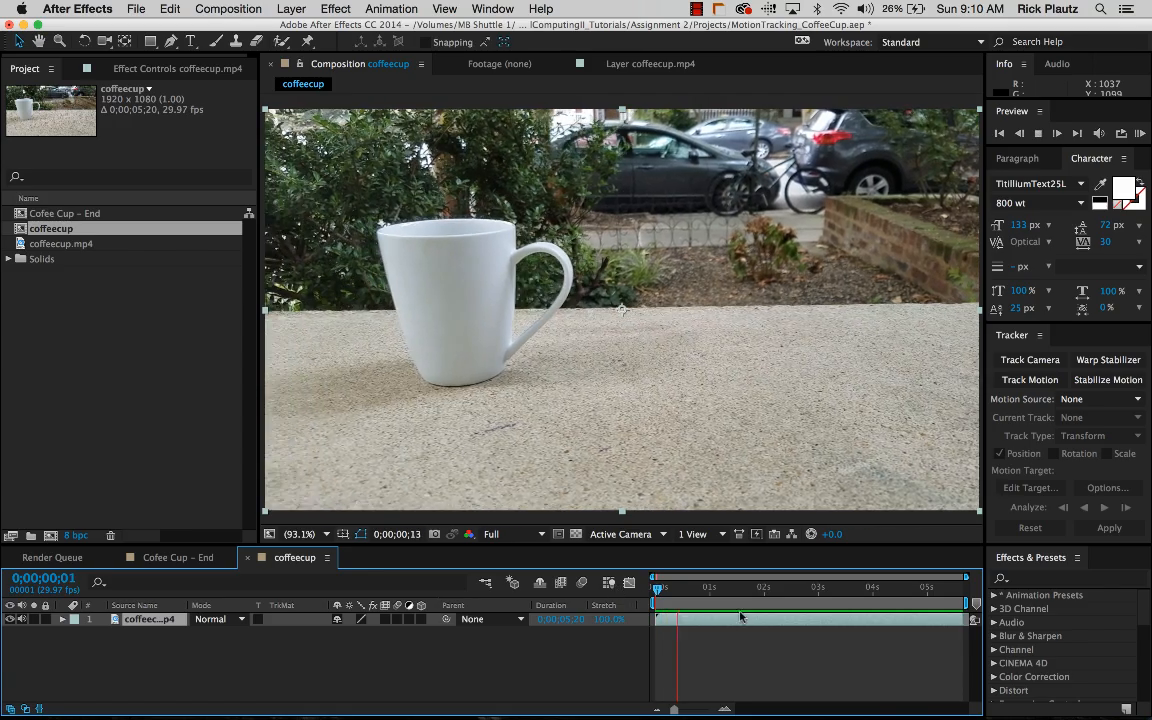
key(space)
key(Home)
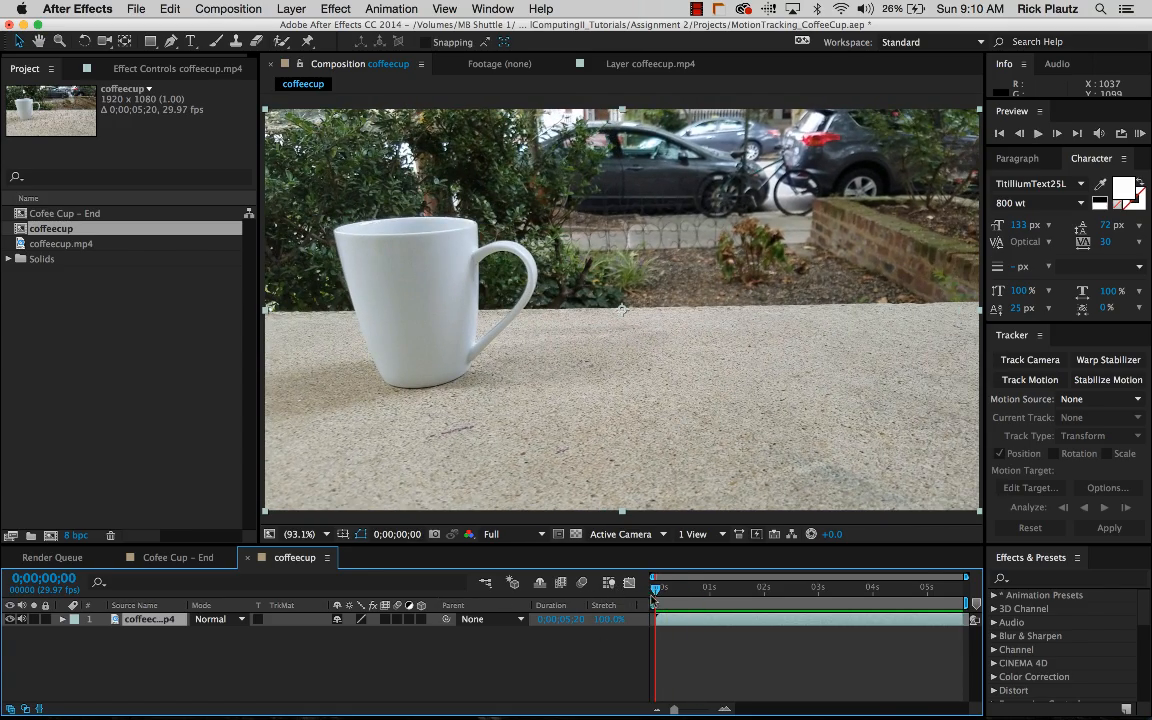
- Try starting the work area at 0;00;01;00, undo that change, and return to the first frame
drag(652, 598, 710, 592)
key(b)
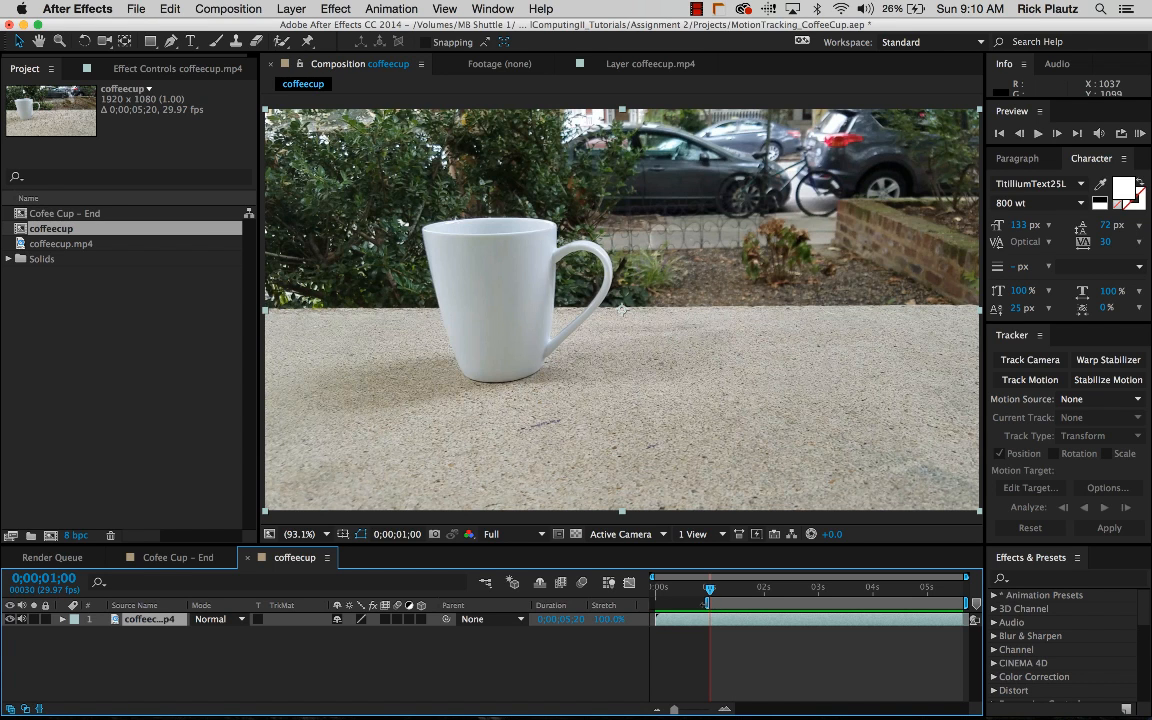
key(super+z)
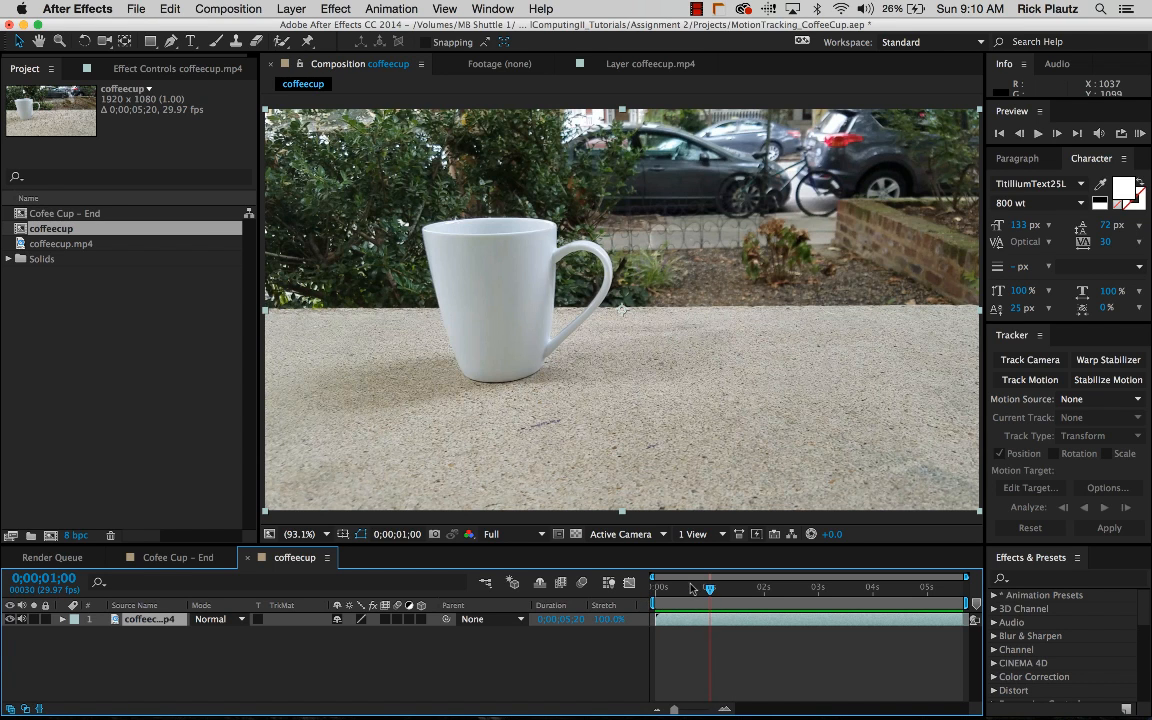
key(Home)
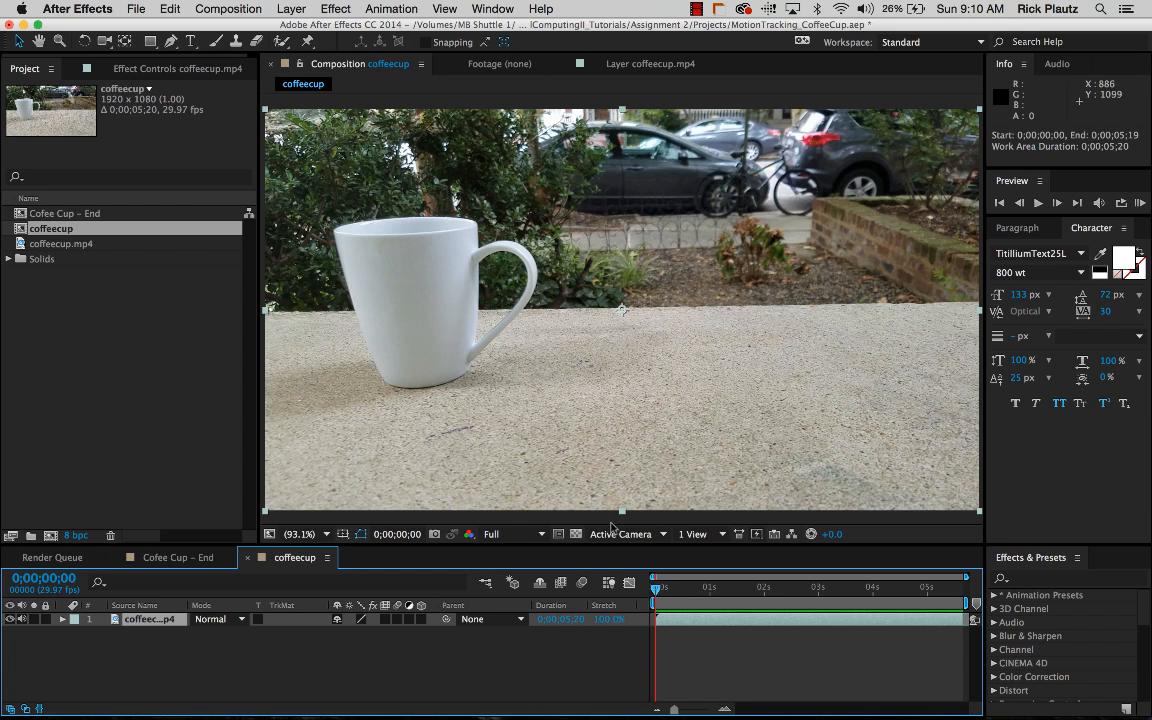
- Show the Tracker and start Track Motion on the coffeecup.mp4 layer at the first frame
click(491, 8)
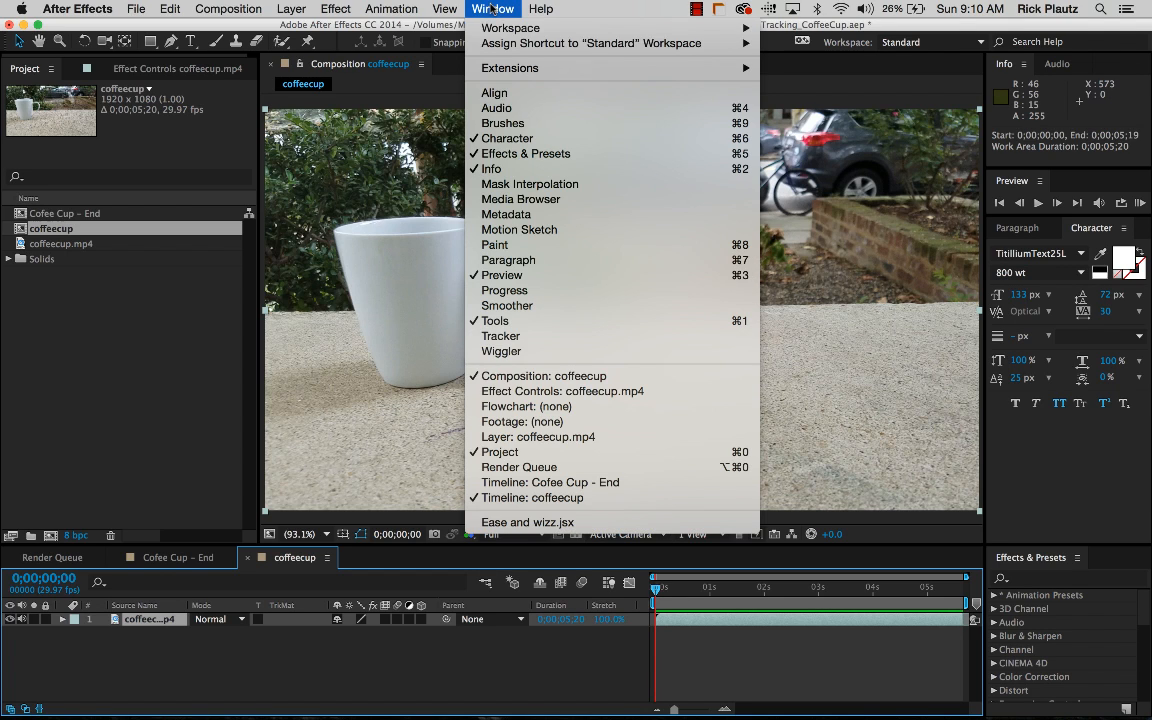
click(585, 340)
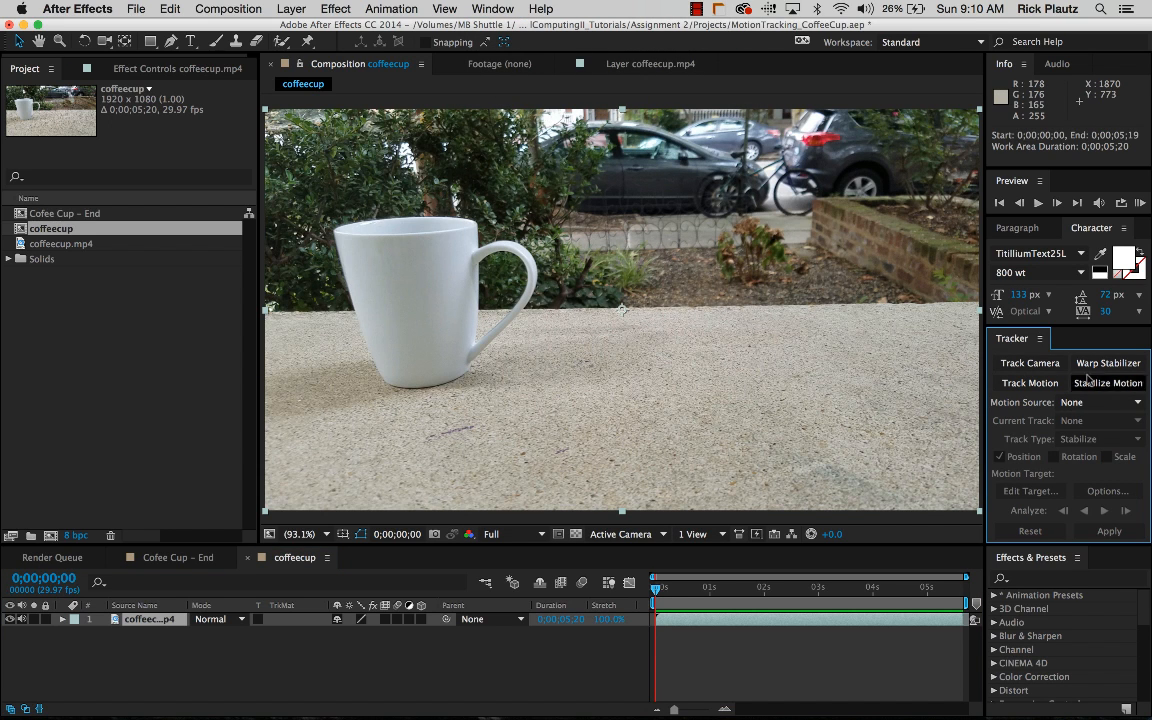
click(1030, 385)
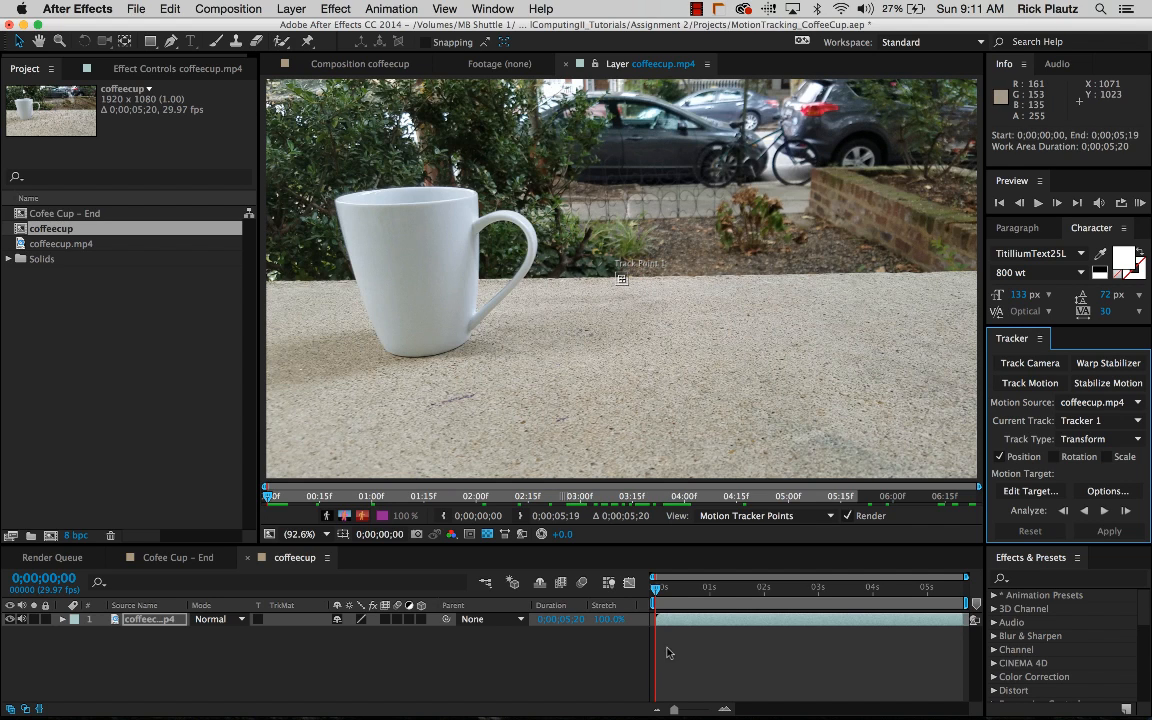
mouse_move(265, 498)
mouse_down()
mouse_move(334, 500)
mouse_move(262, 503)
mouse_up()
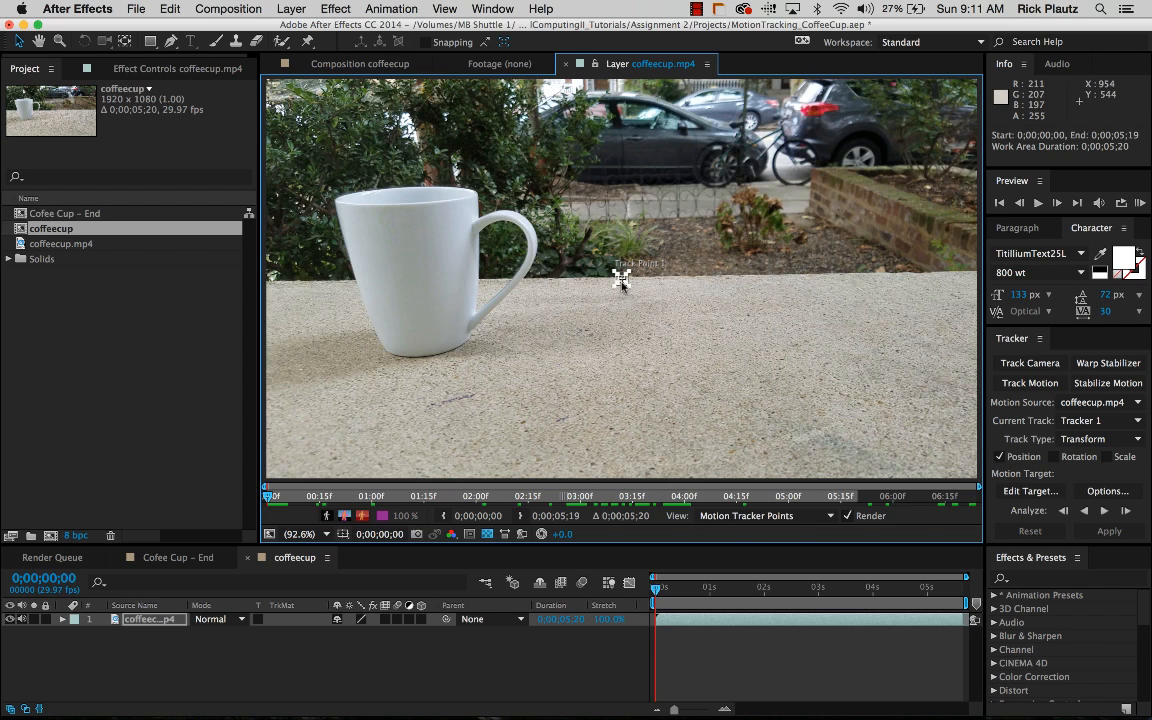
- Enlarge the track point's feature and search regions and place them just inside the cup's upper-left edge
mouse_move(628, 286)
mouse_down()
mouse_move(662, 318)
mouse_move(625, 283)
mouse_move(638, 296)
mouse_up()
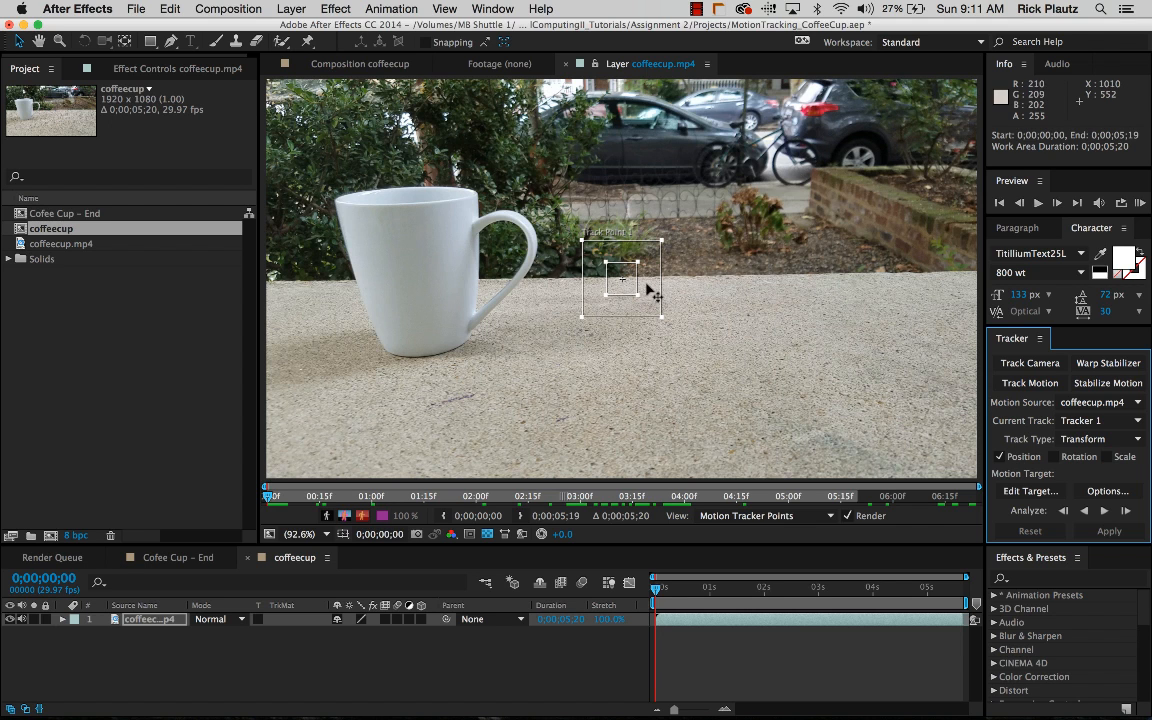
drag(649, 286, 363, 215)
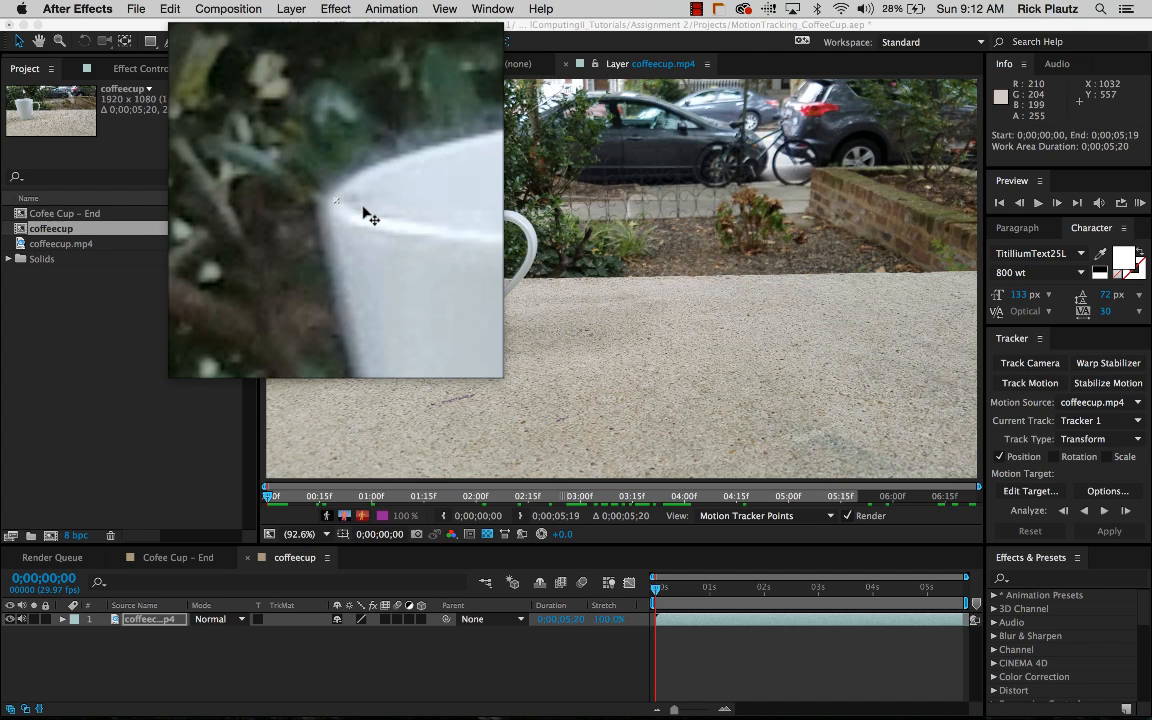
drag(367, 216, 364, 214)
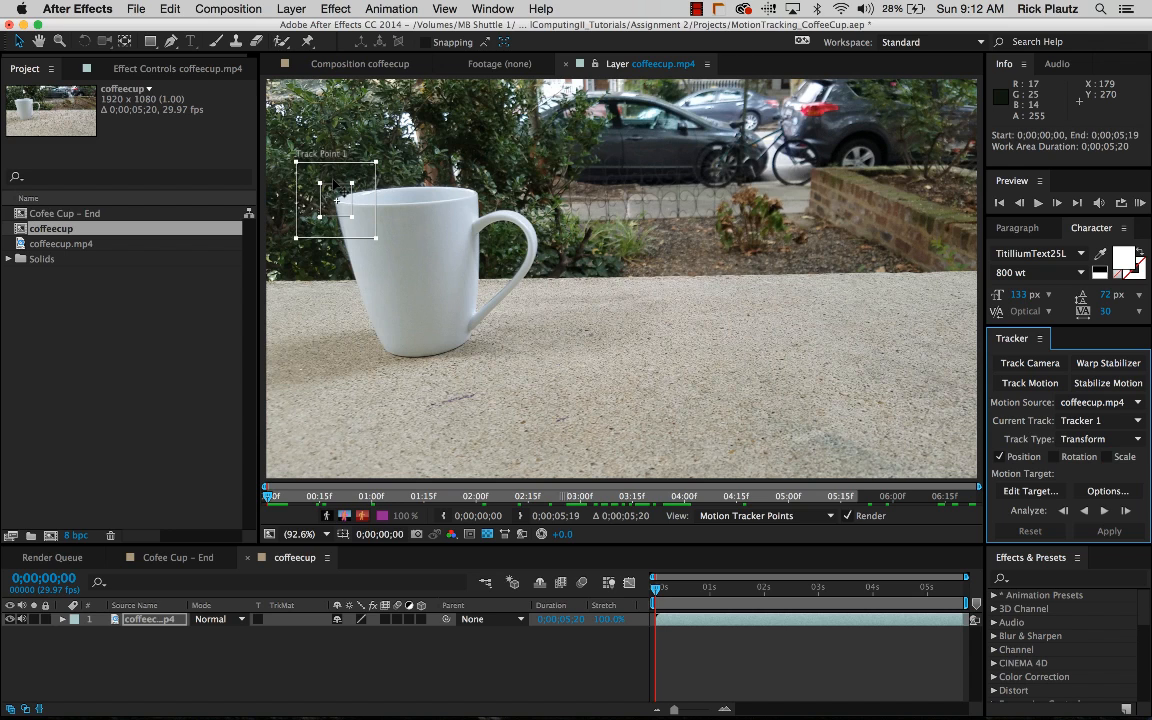
mouse_move(330, 200)
mouse_down()
mouse_move(366, 226)
mouse_move(342, 211)
mouse_up()
drag(352, 217, 391, 233)
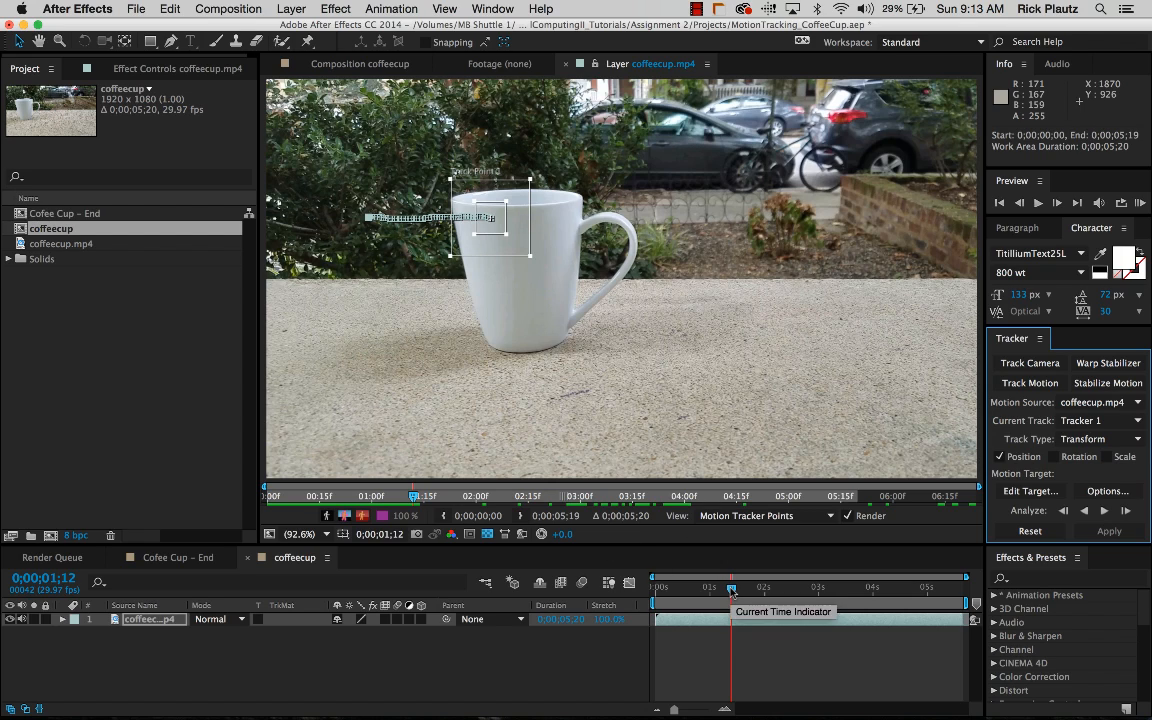
- Try a smaller feature region on the tracked point, return to the first frame, and reset the tracker
drag(731, 591, 643, 596)
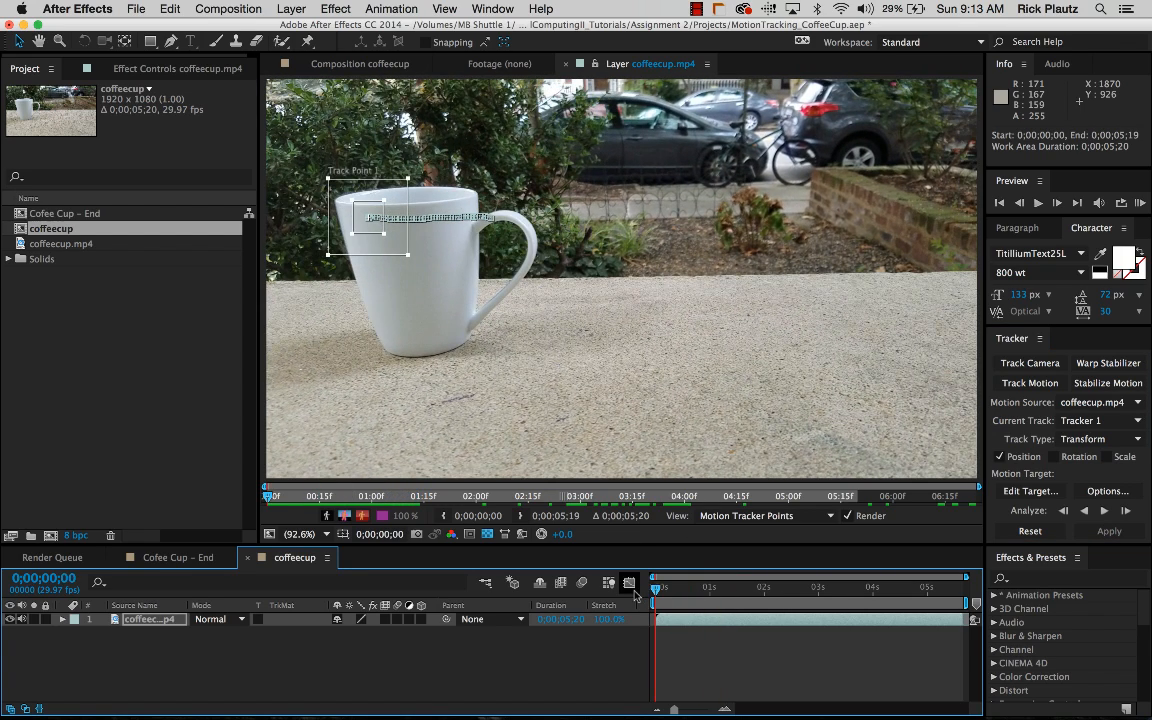
key(space)
key(space)
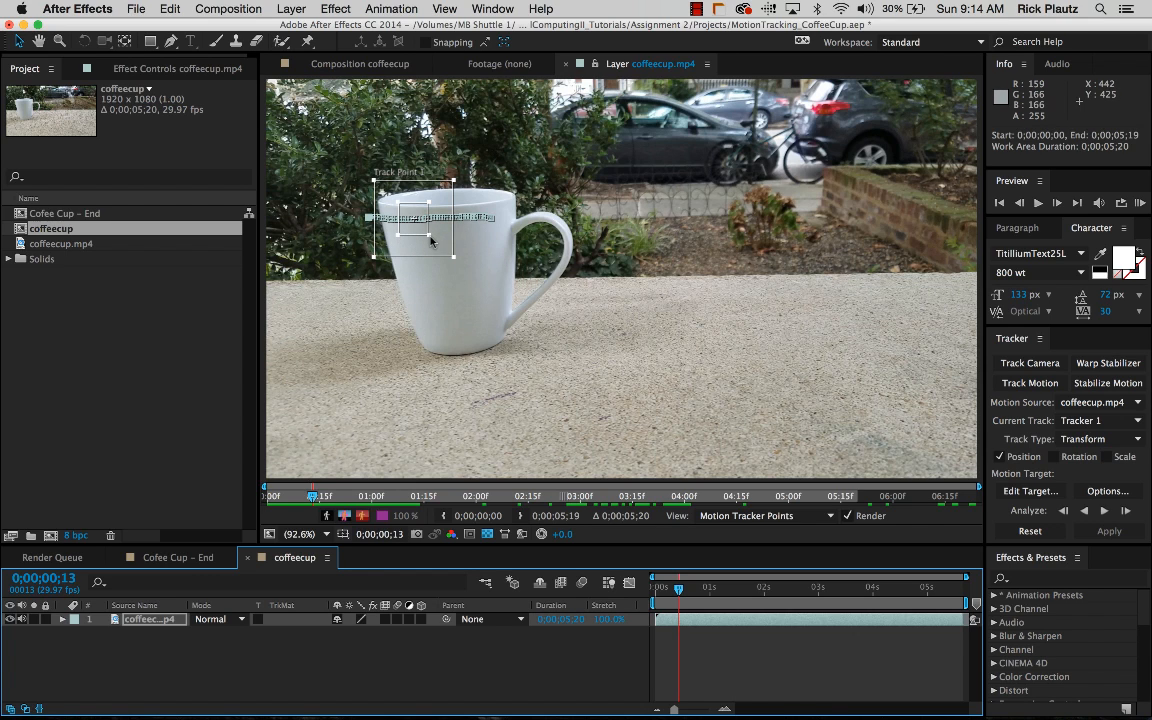
drag(430, 240, 424, 234)
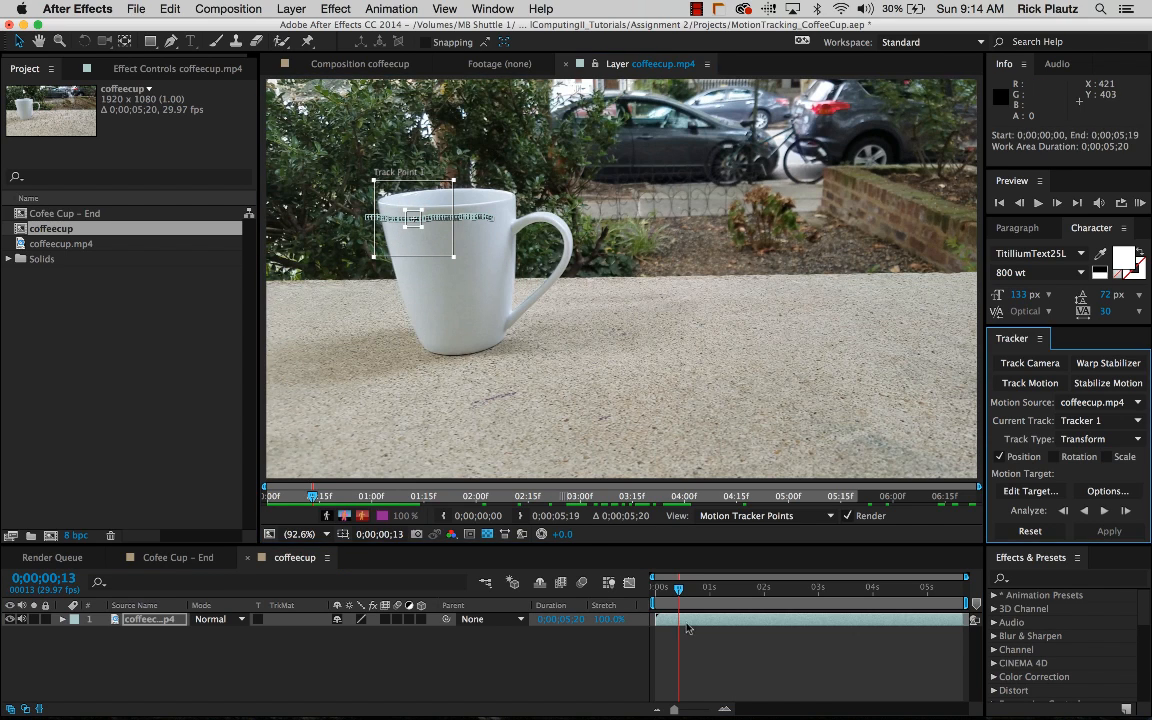
drag(677, 590, 655, 590)
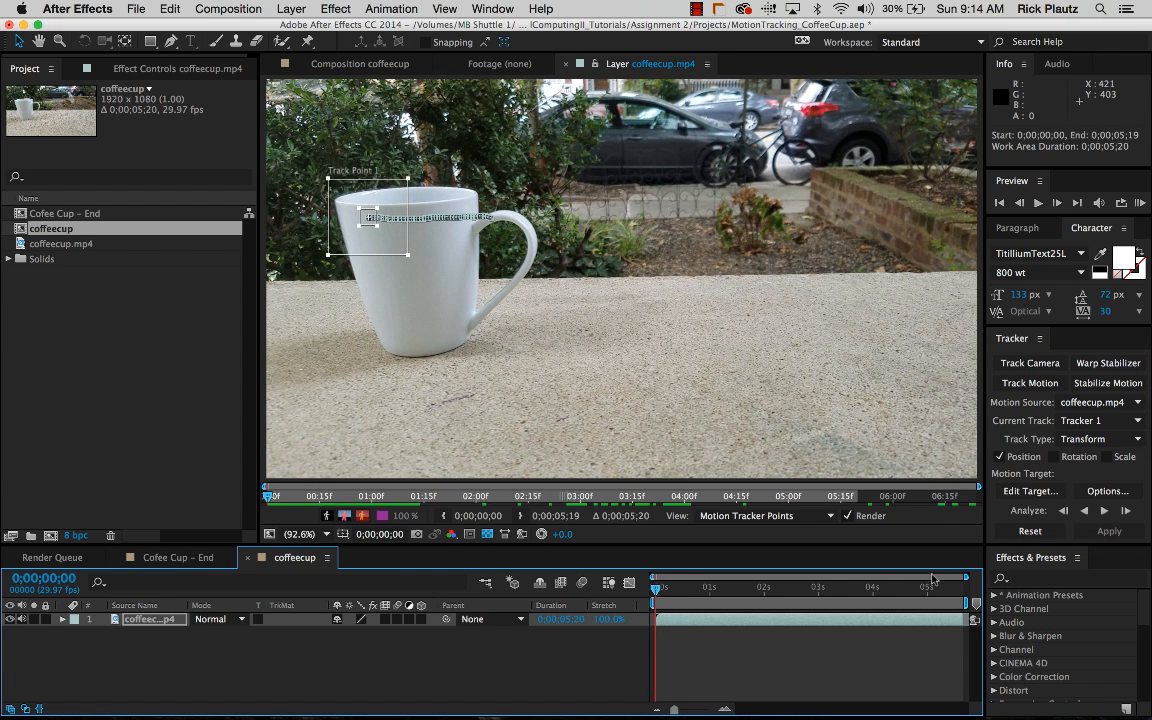
click(1027, 535)
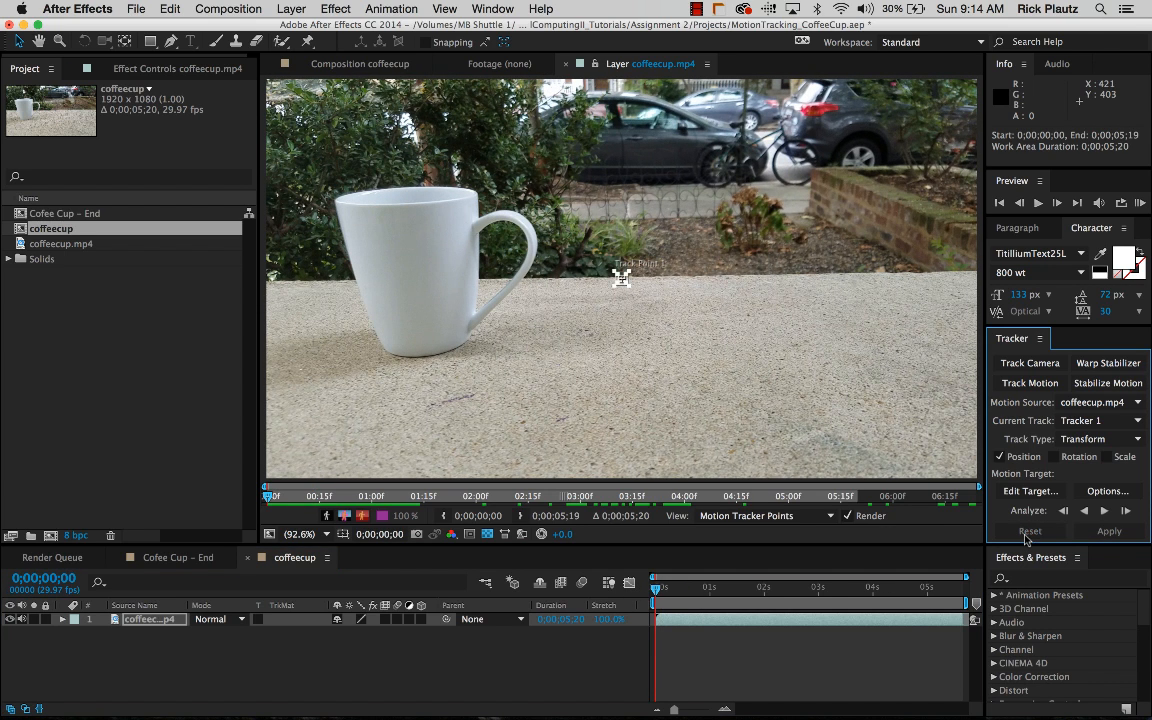
- Try analyzing forward with a small track point on the middle of the cup, stop at 0;00;02;28, and reset the tracker at the first frame
click(630, 291)
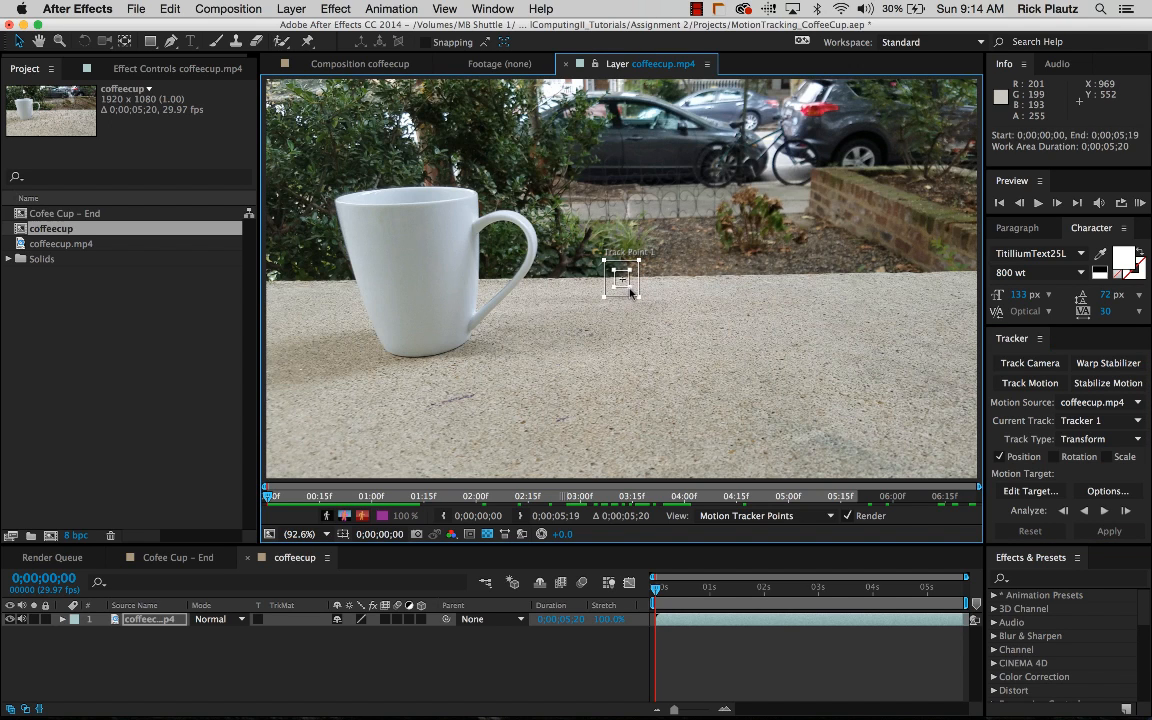
drag(638, 293, 435, 279)
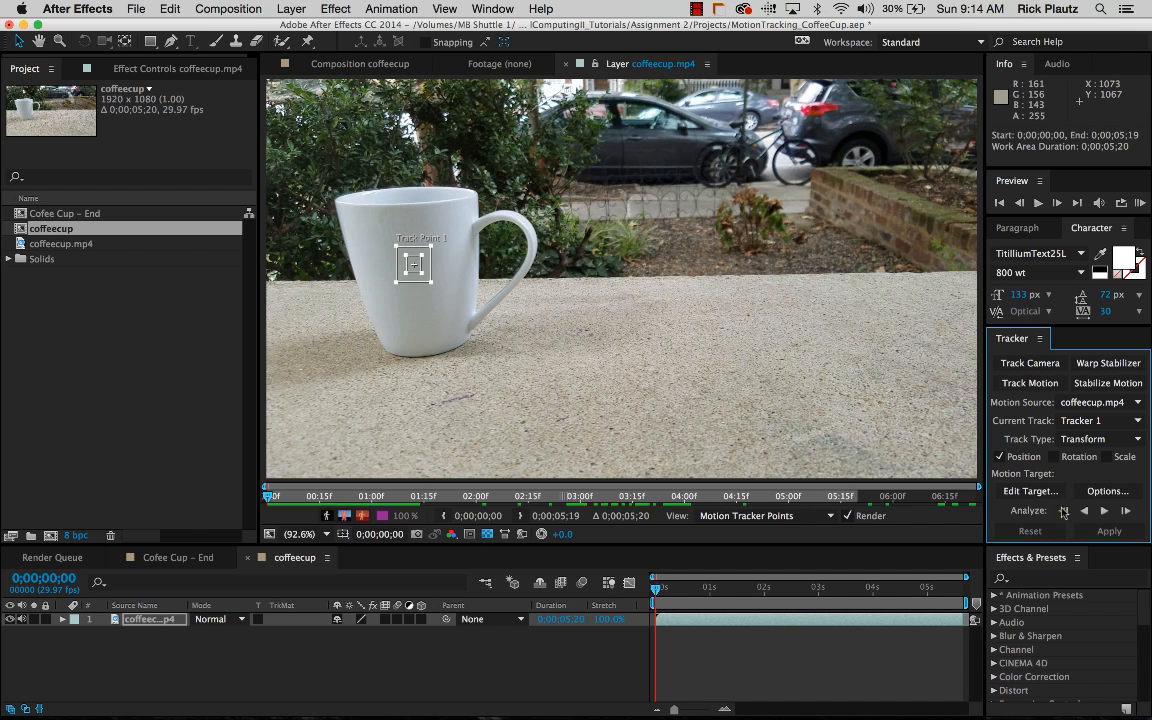
click(1104, 511)
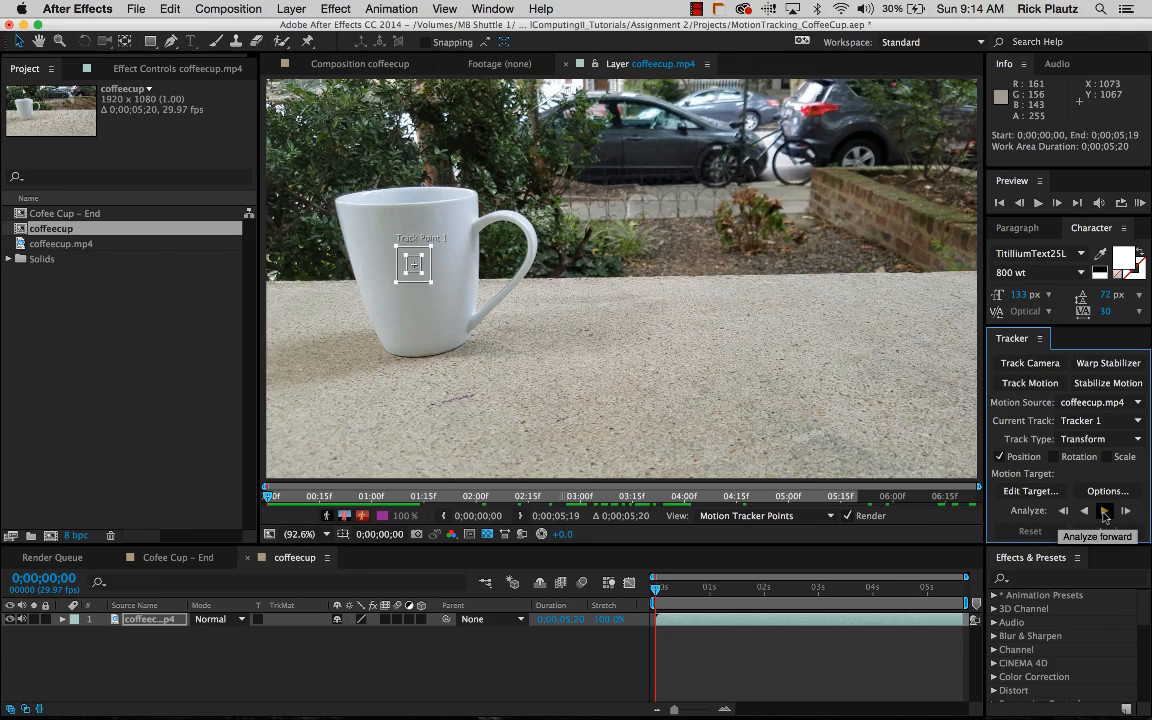
click(1104, 511)
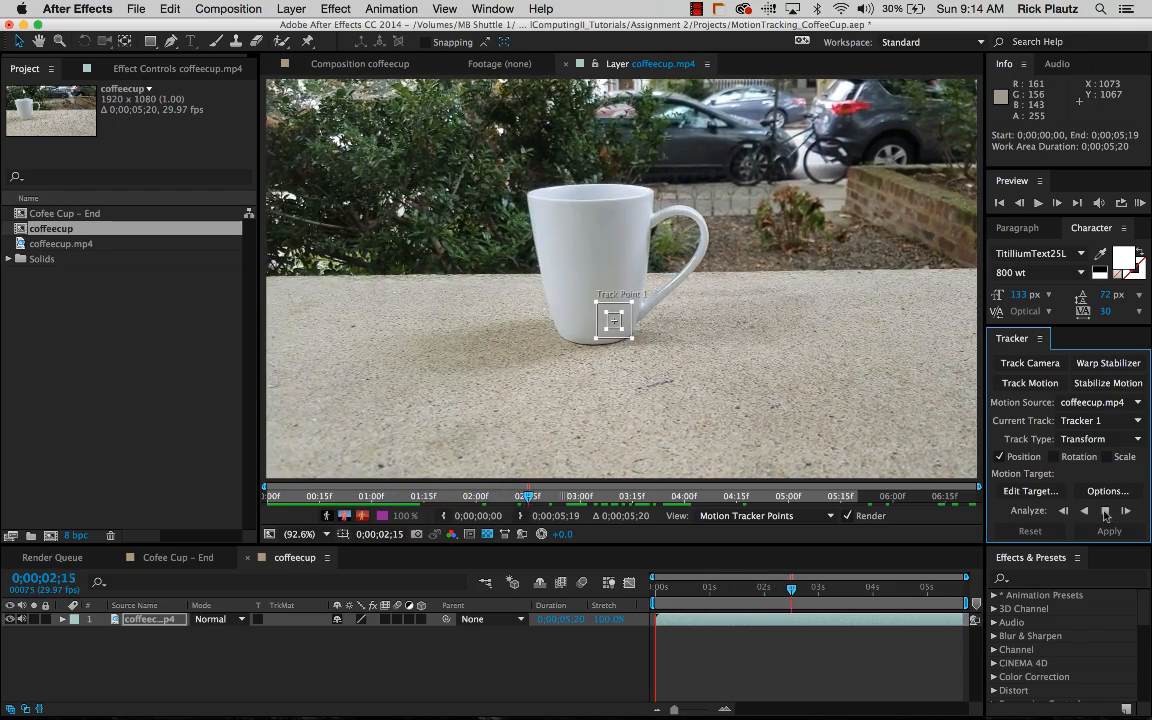
click(1105, 512)
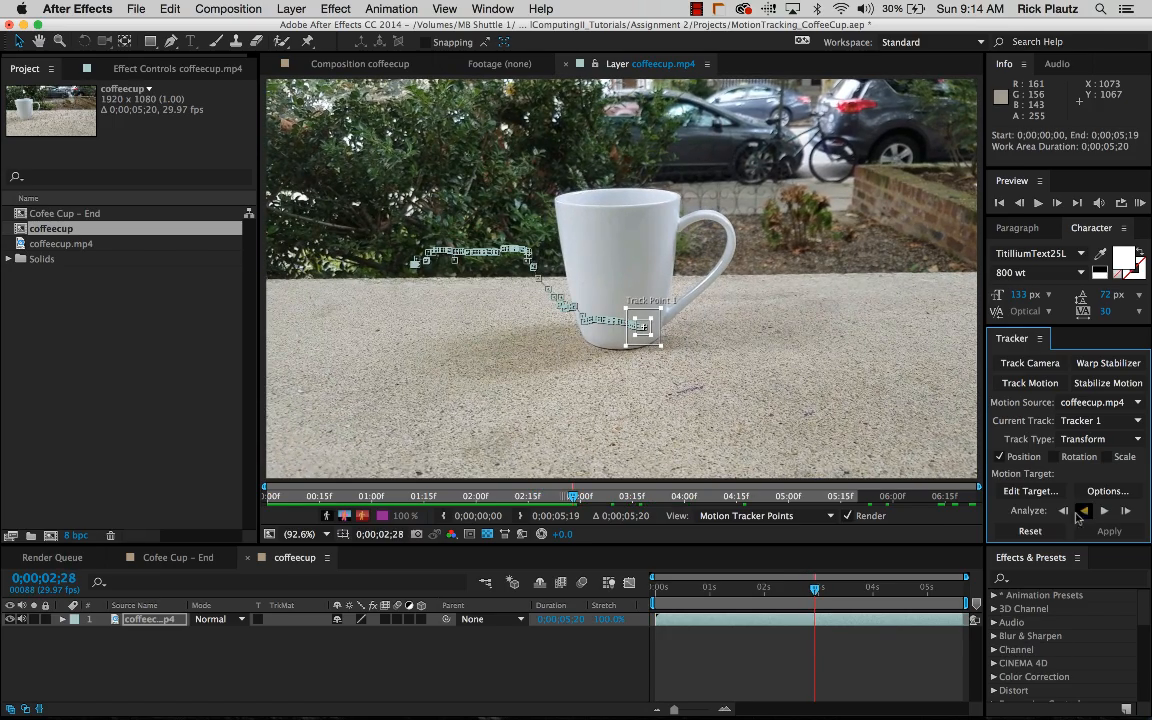
drag(815, 588, 626, 607)
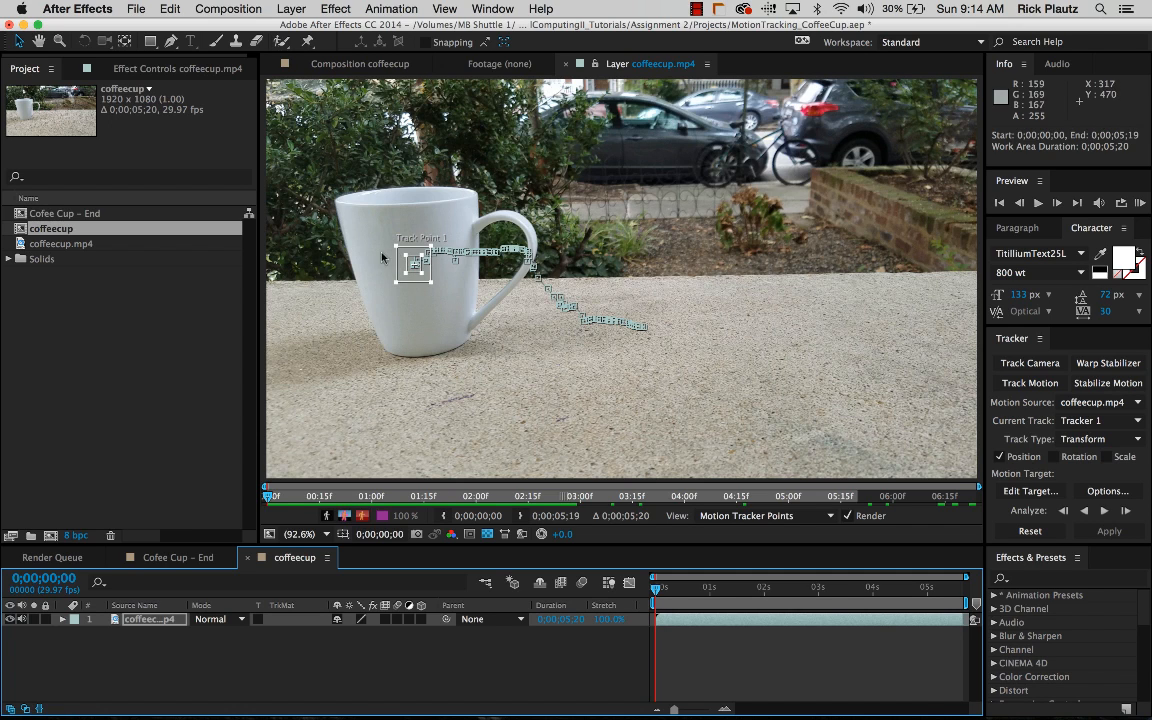
click(1031, 532)
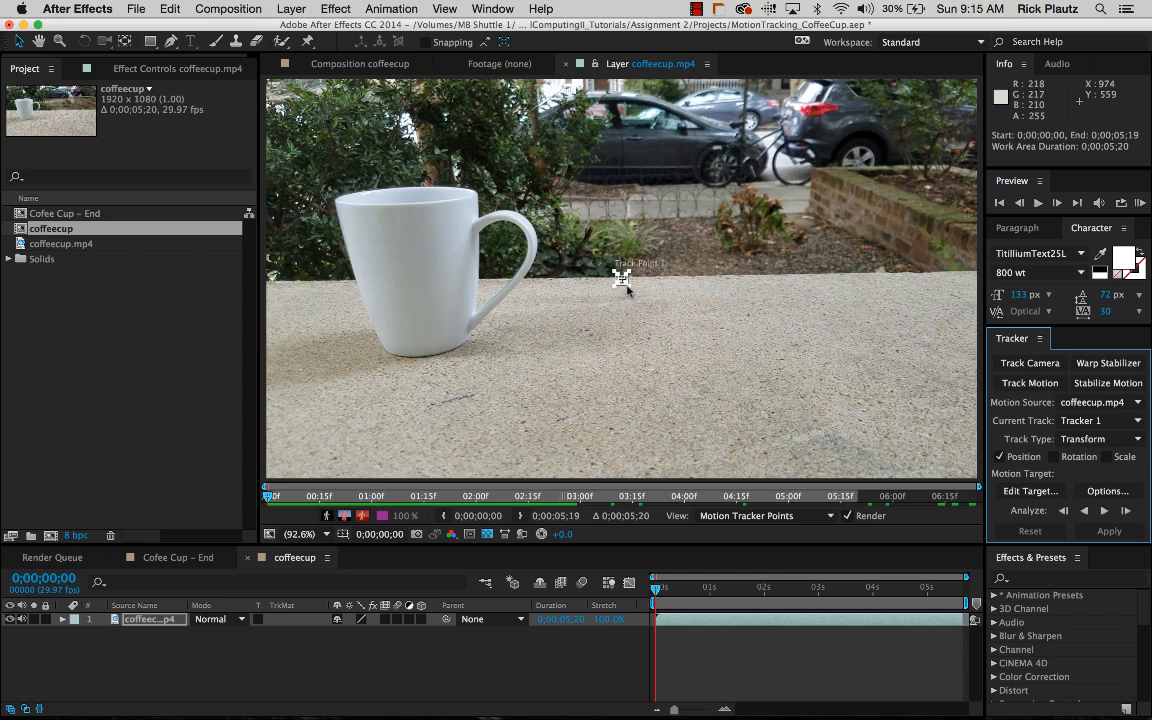
- Enlarge the track point's feature and search regions and center the point on the cup rim's upper-left corner
mouse_move(627, 289)
mouse_down()
mouse_move(655, 311)
mouse_move(617, 288)
mouse_move(633, 297)
mouse_up()
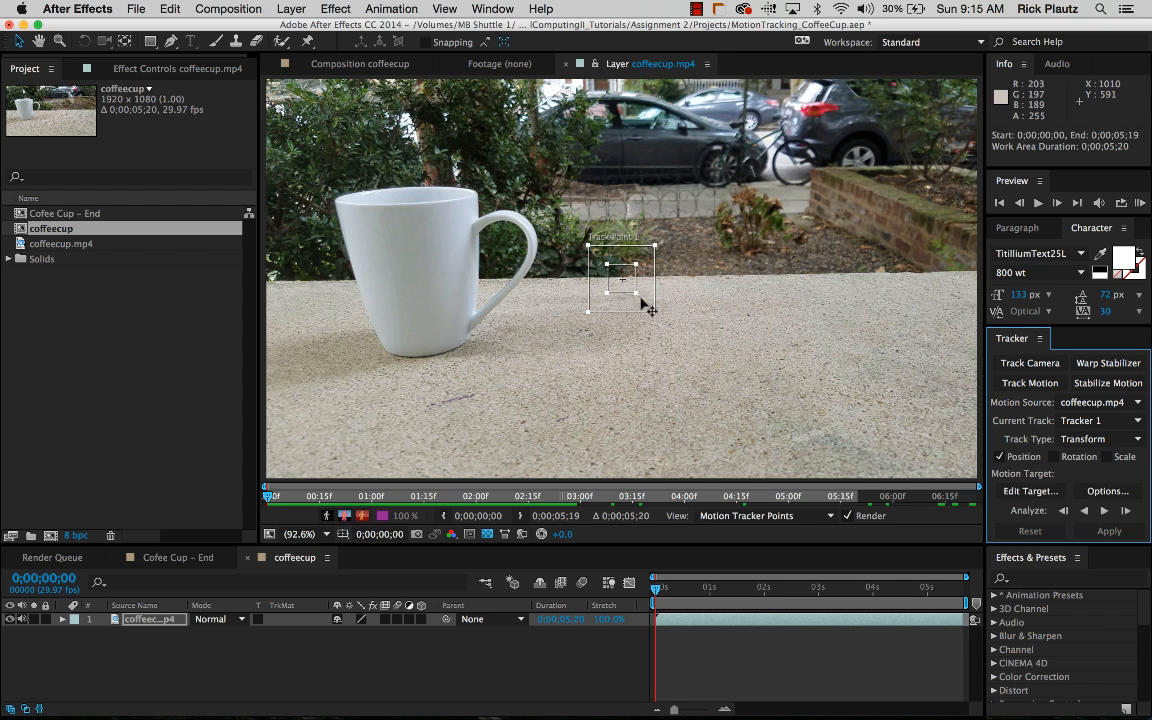
drag(643, 303, 356, 224)
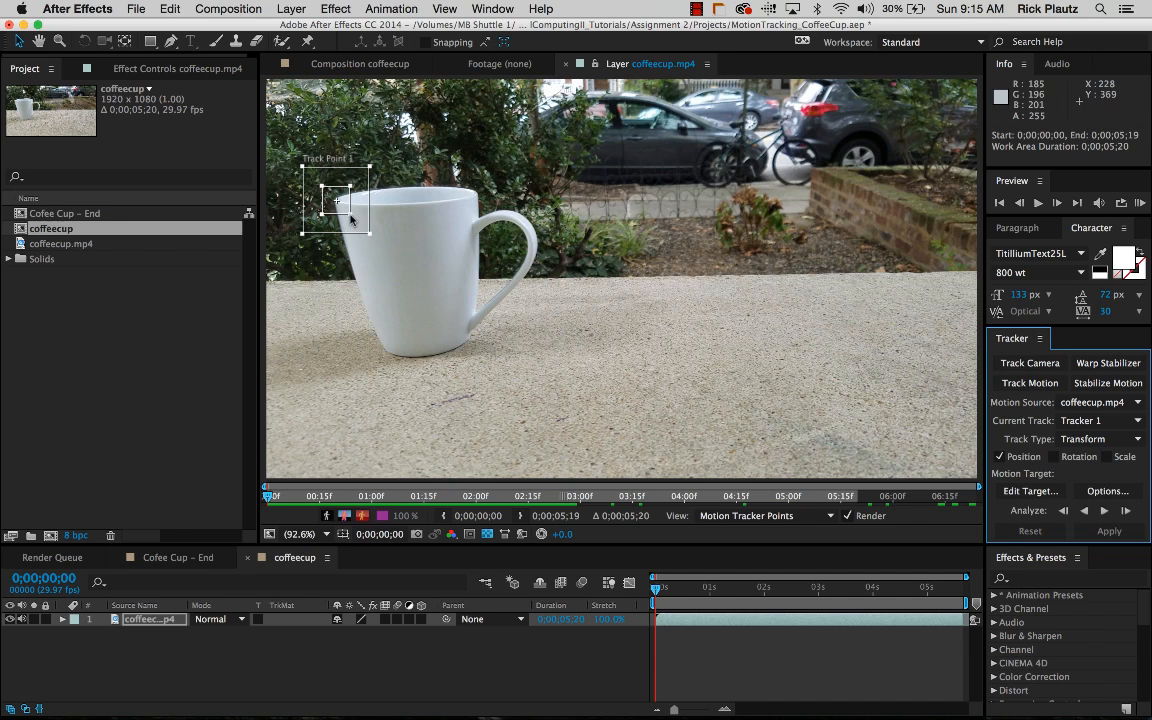
click(345, 212)
drag(341, 208, 375, 244)
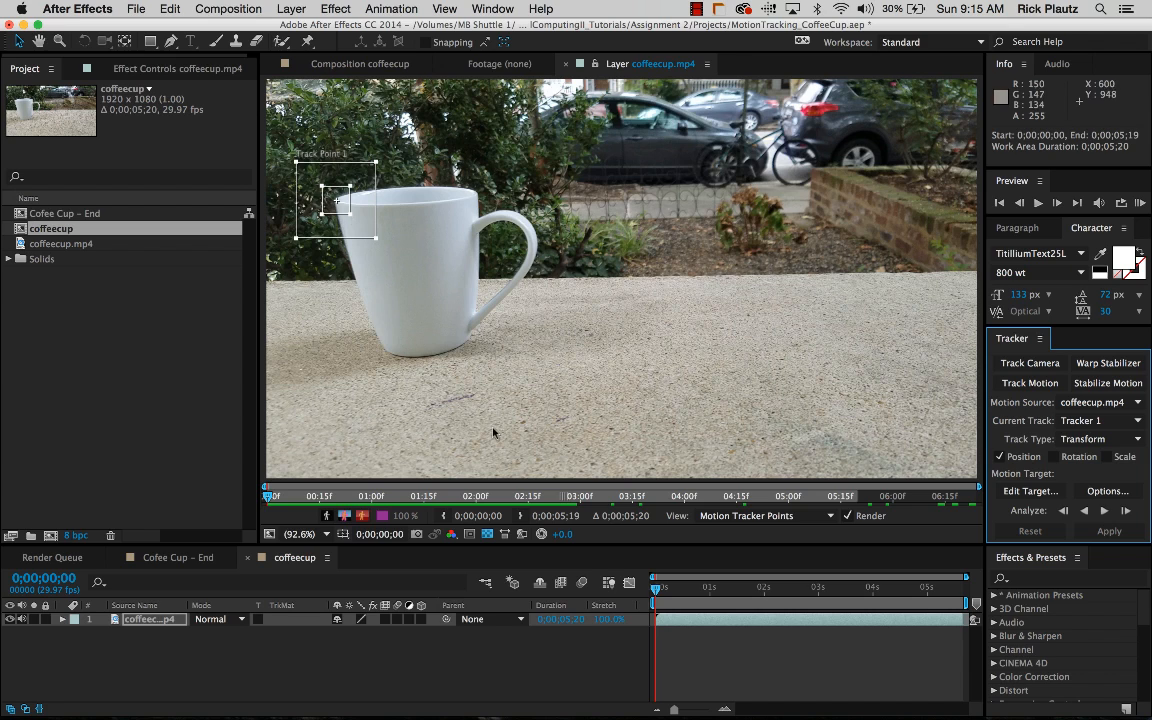
- Analyze the cup's motion forward through the whole clip and play back the track from the first frame
click(1105, 511)
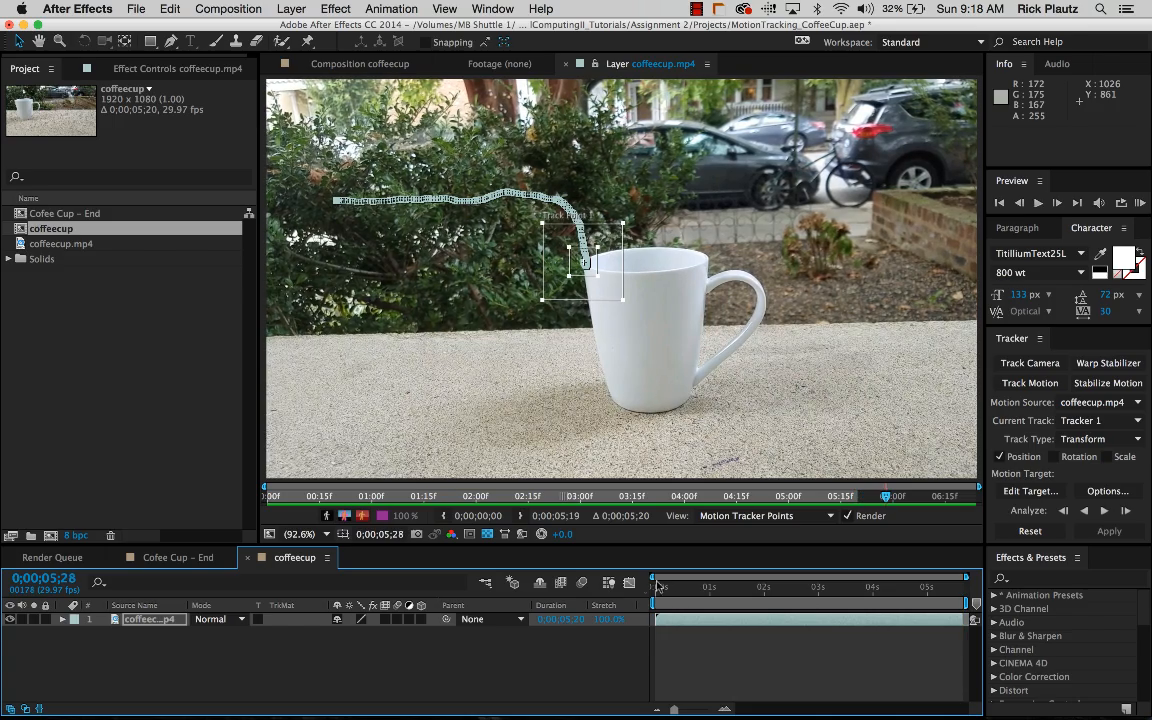
key(Home)
key(space)
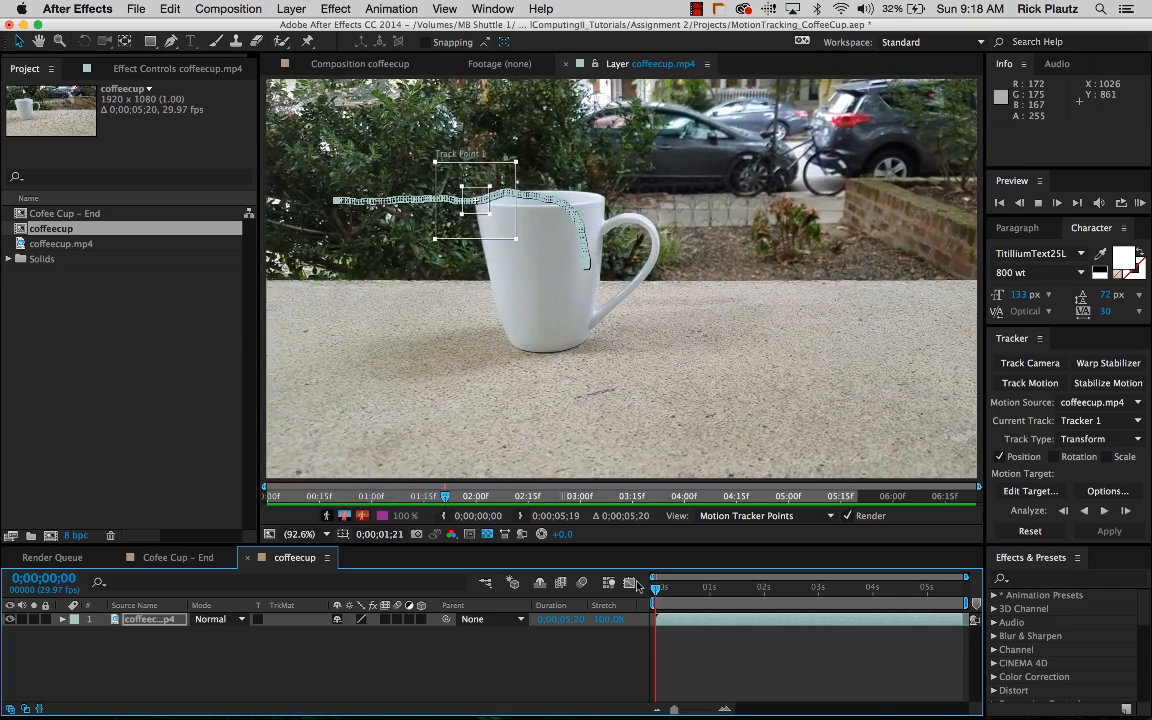
key(space)
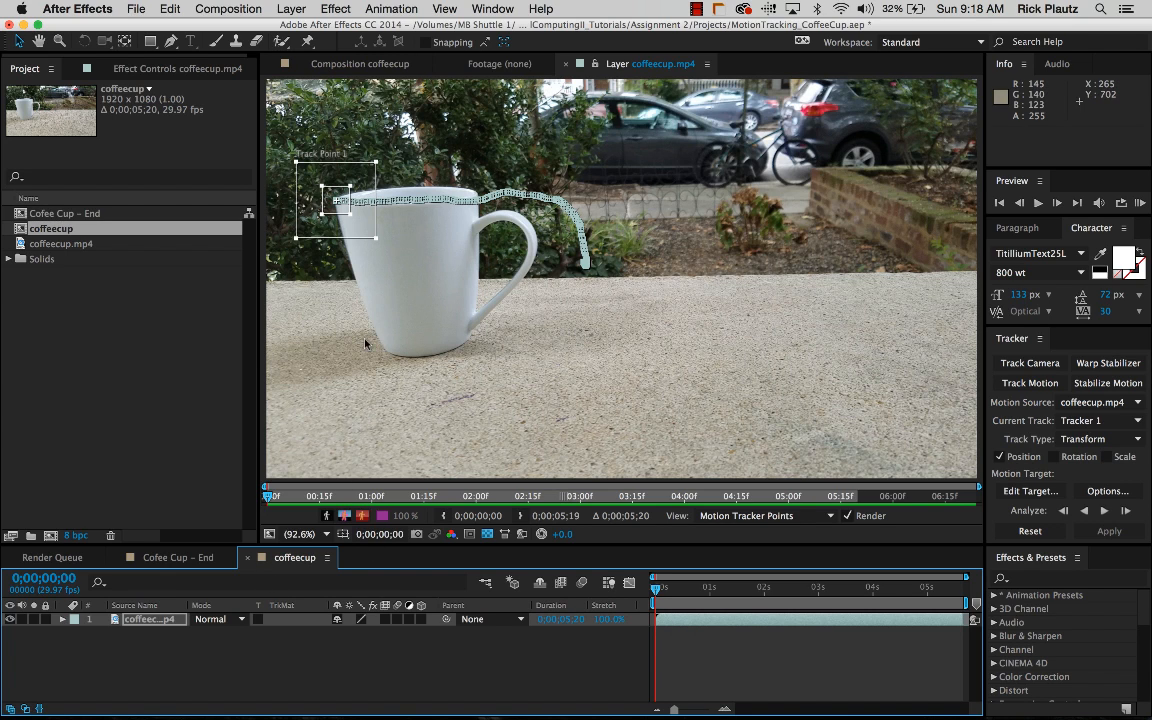
- Show the coffeecup composition at the first frame and widen the timeline's layer name column to fit the full name
click(327, 672)
click(360, 62)
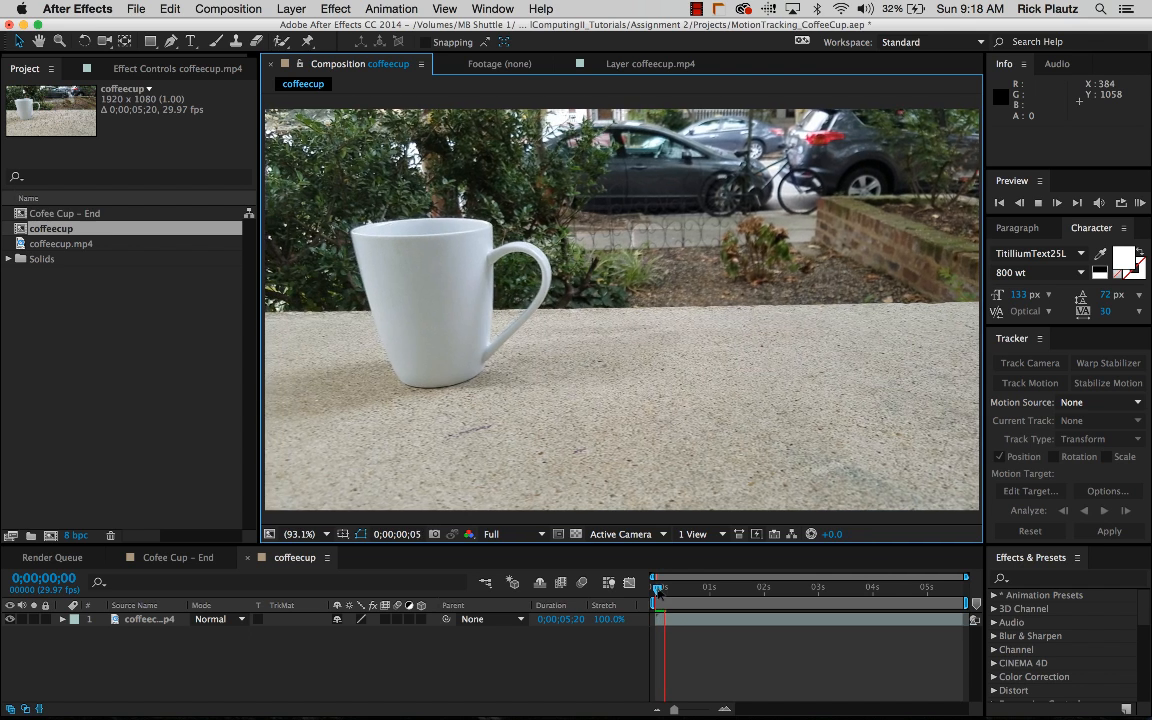
click(671, 587)
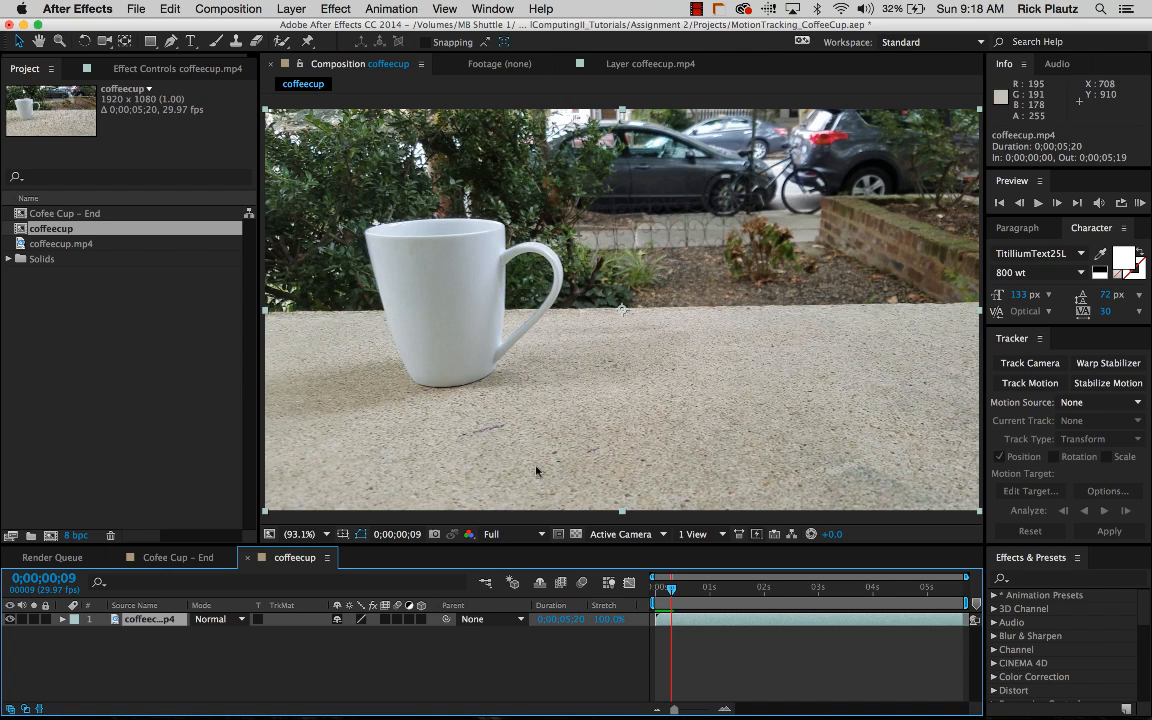
drag(671, 589, 637, 590)
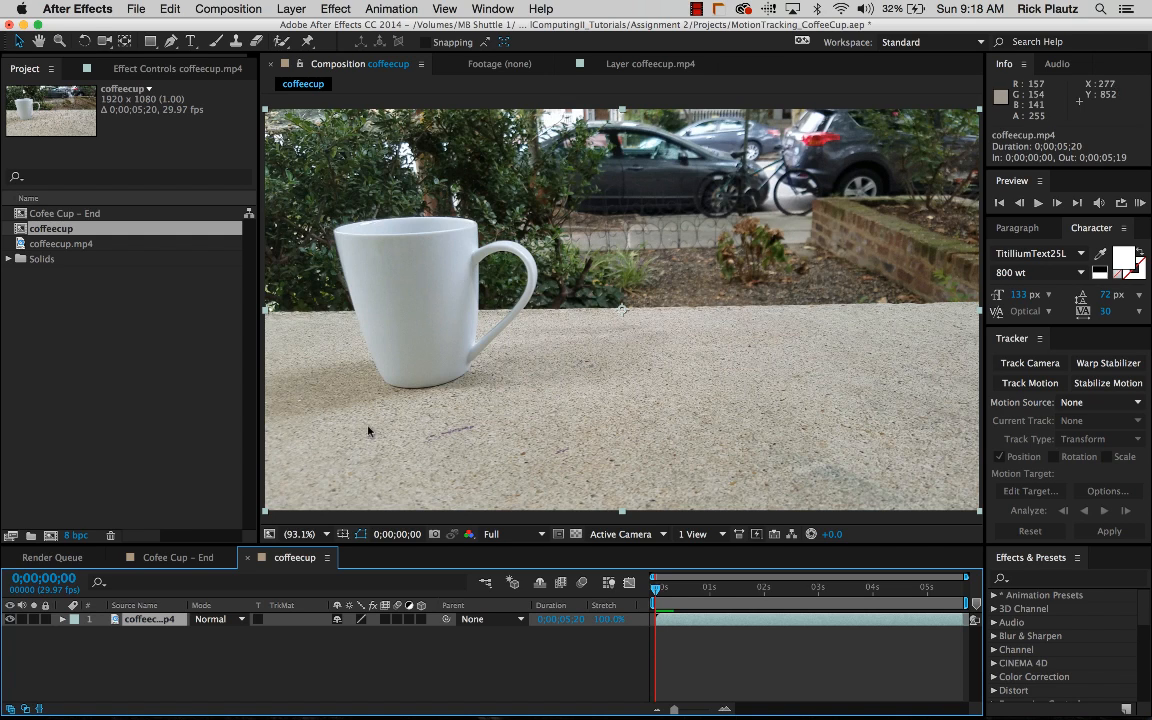
drag(183, 605, 222, 605)
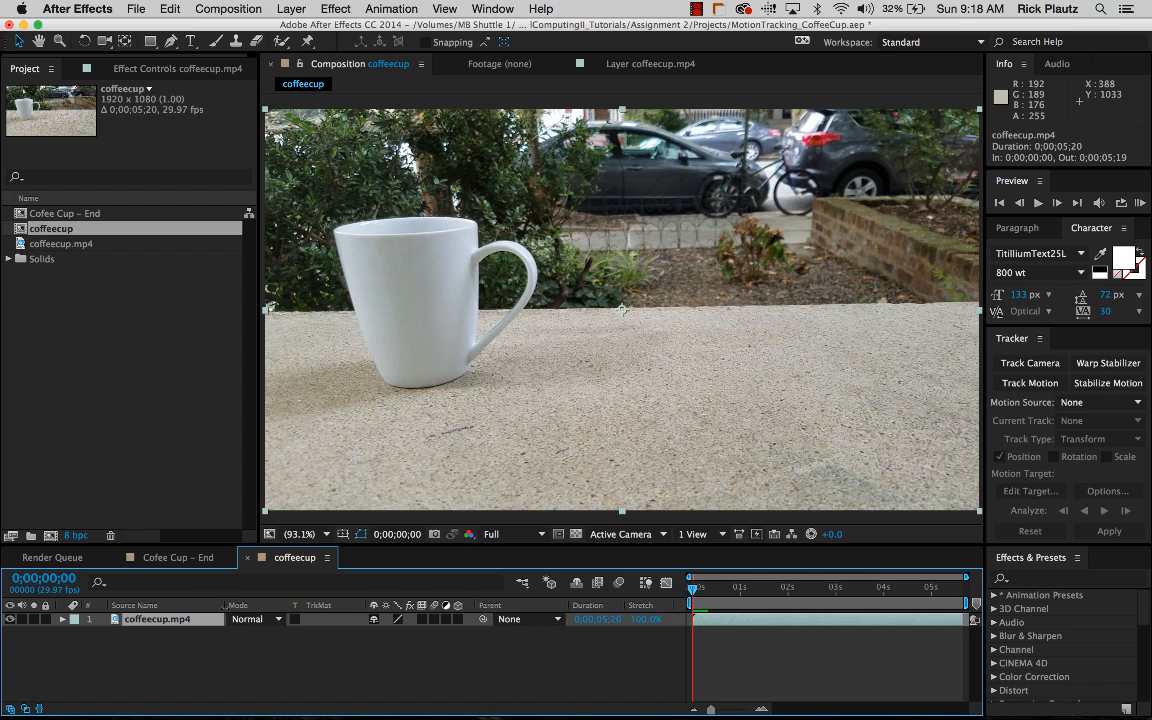
- Add a null object to the coffeecup composition and rename it Track Null
click(291, 9)
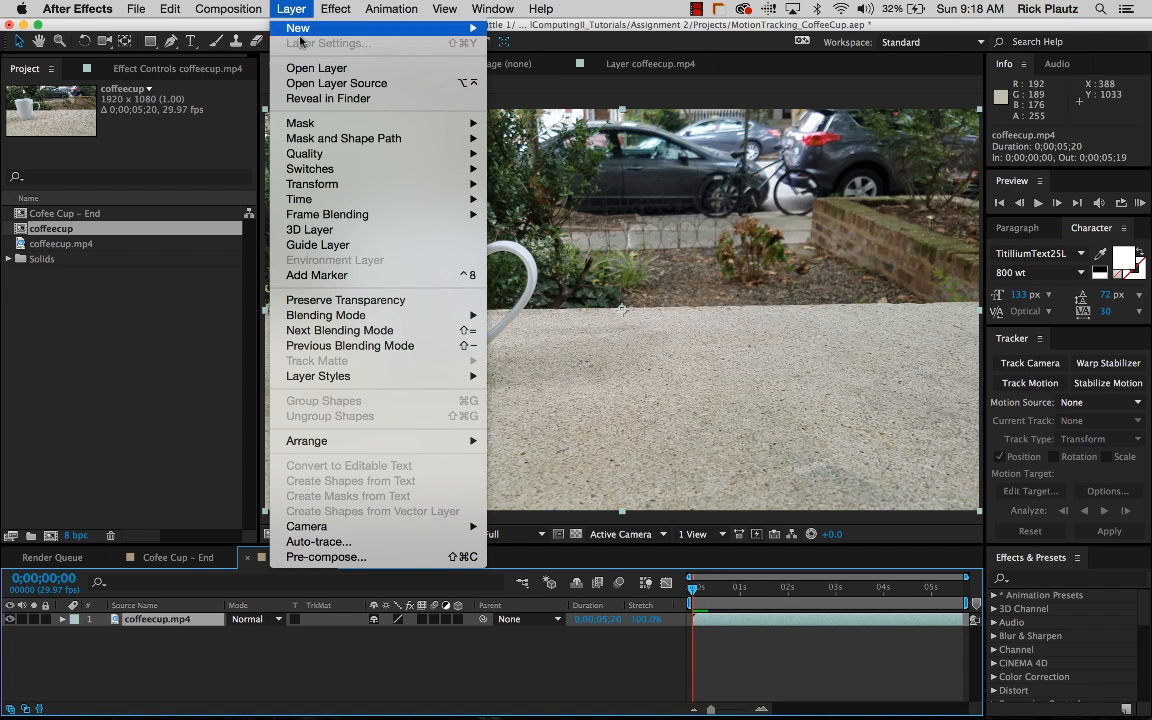
mouse_move(300, 28)
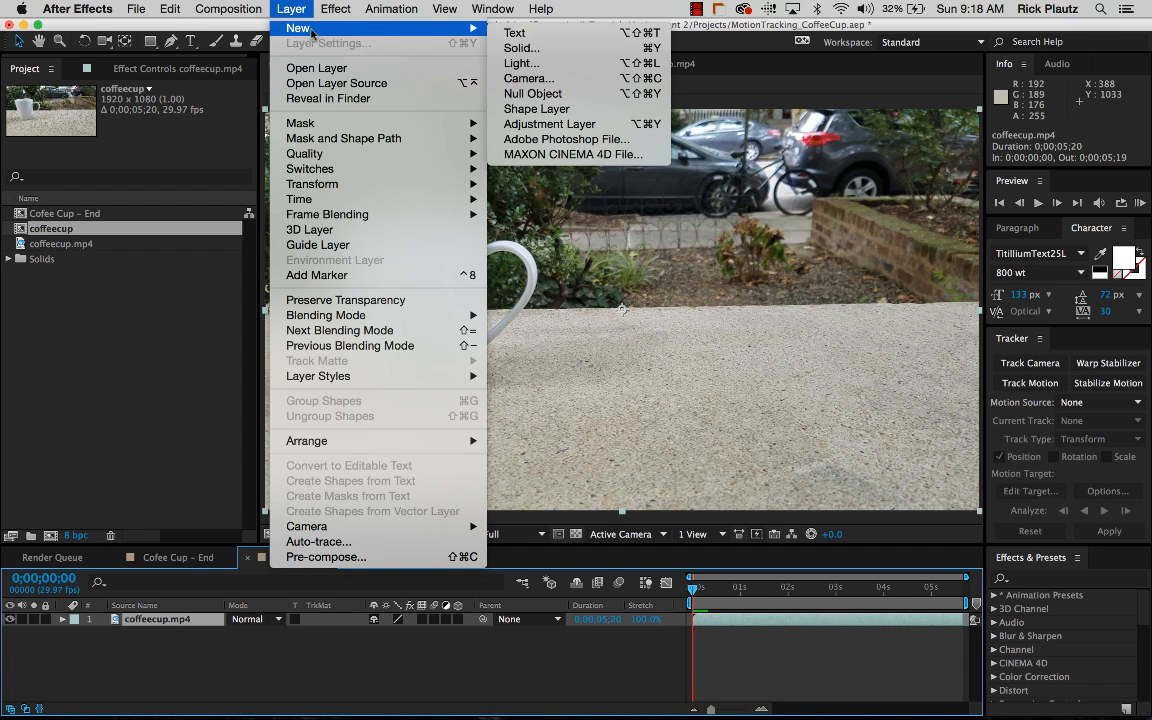
click(526, 95)
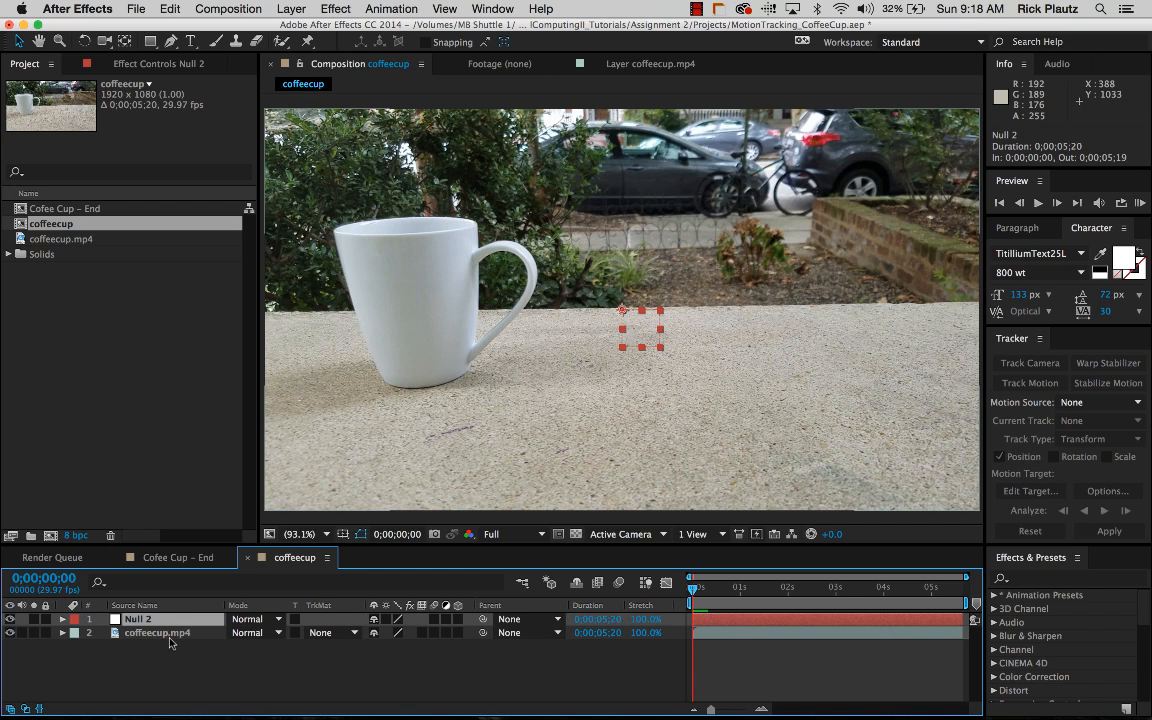
key(Return)
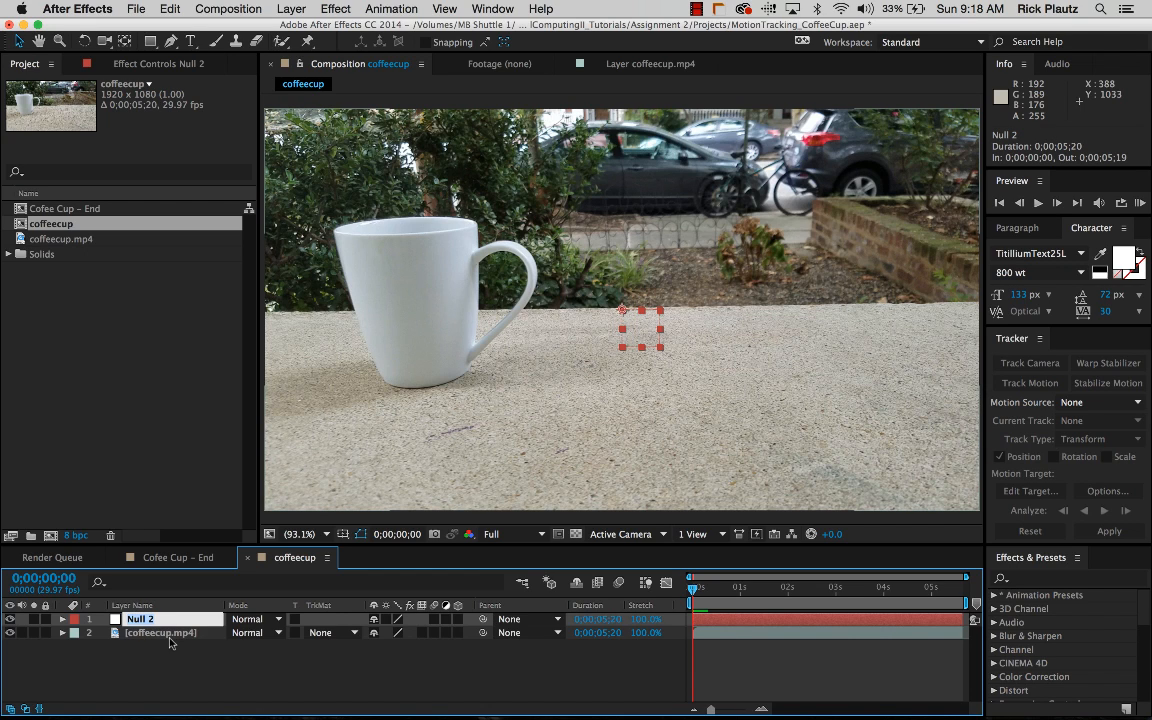
text(Track)
key(Return)
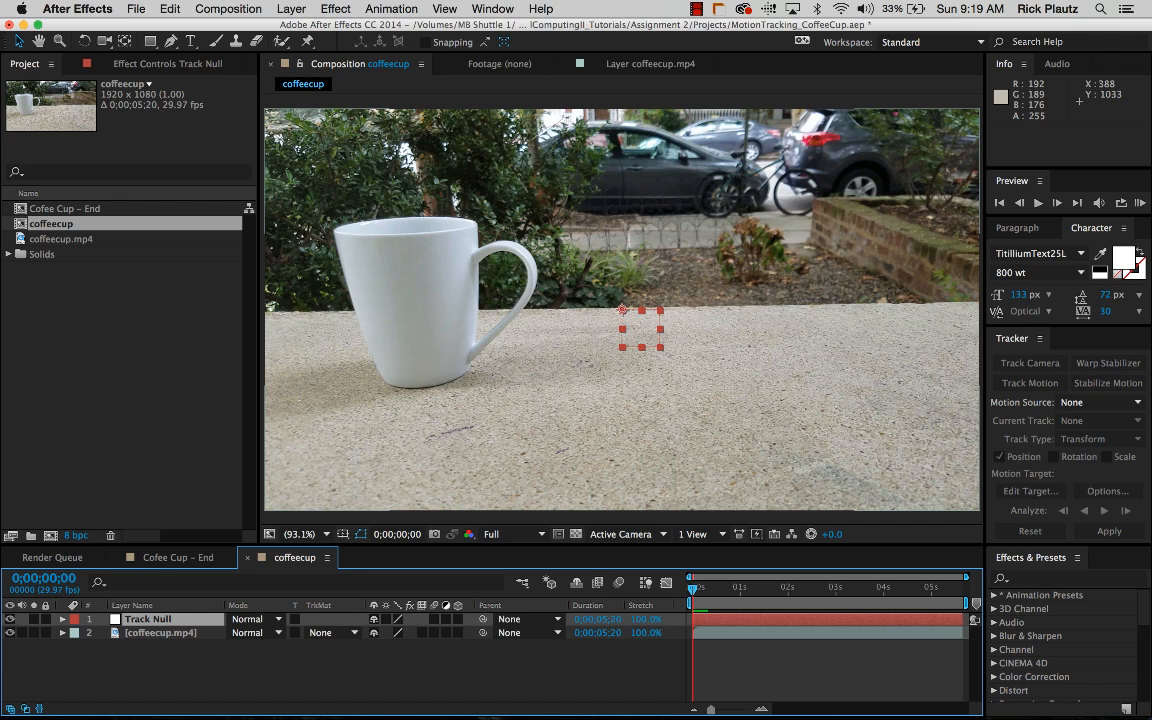
- In the coffeecup.mp4 layer view, set the tracker's motion source to coffeecup.mp4 and its motion target to Track Null
click(610, 64)
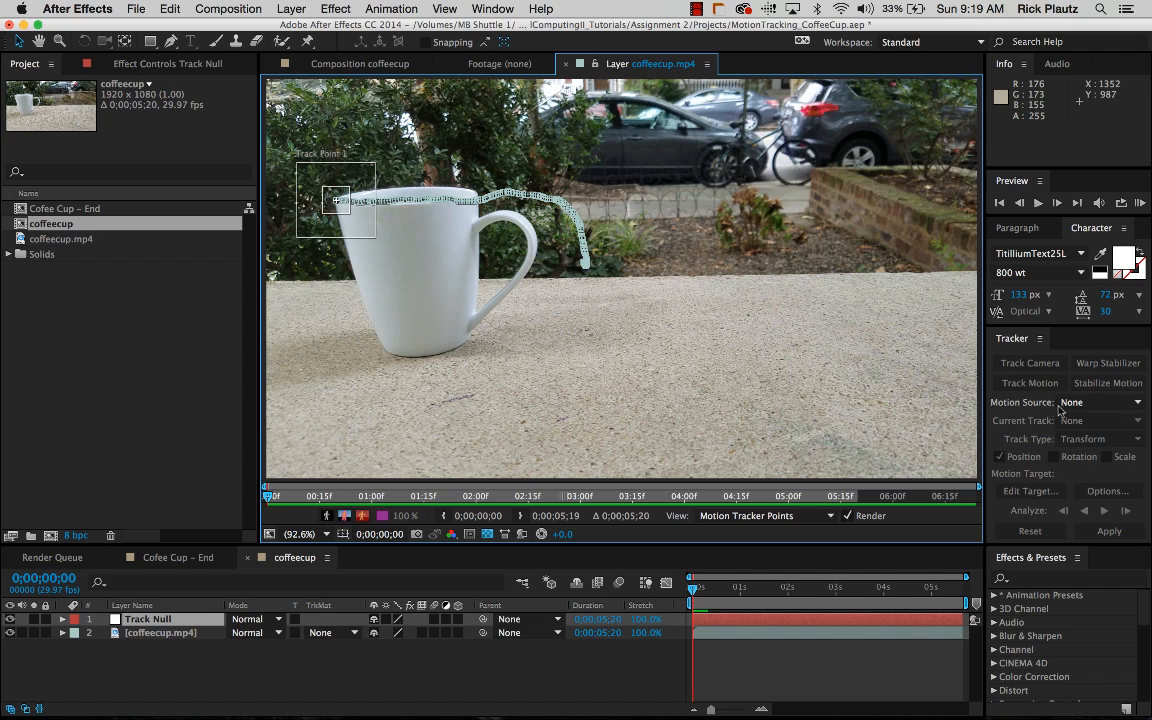
click(1090, 402)
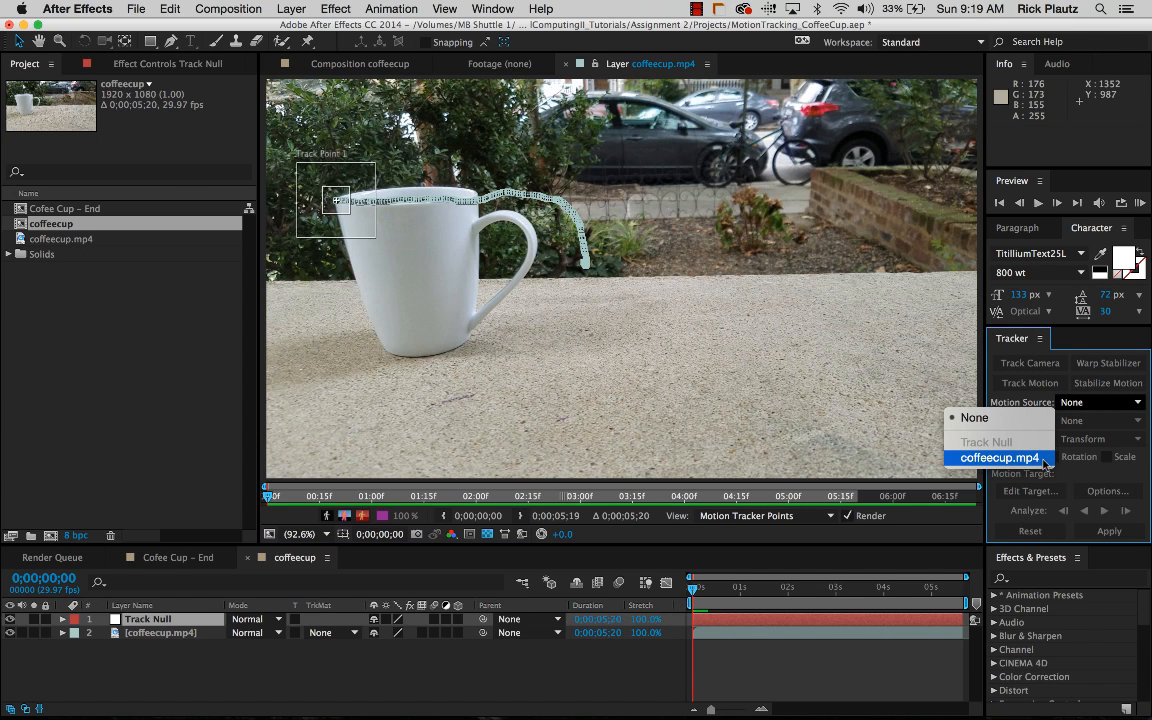
click(1000, 457)
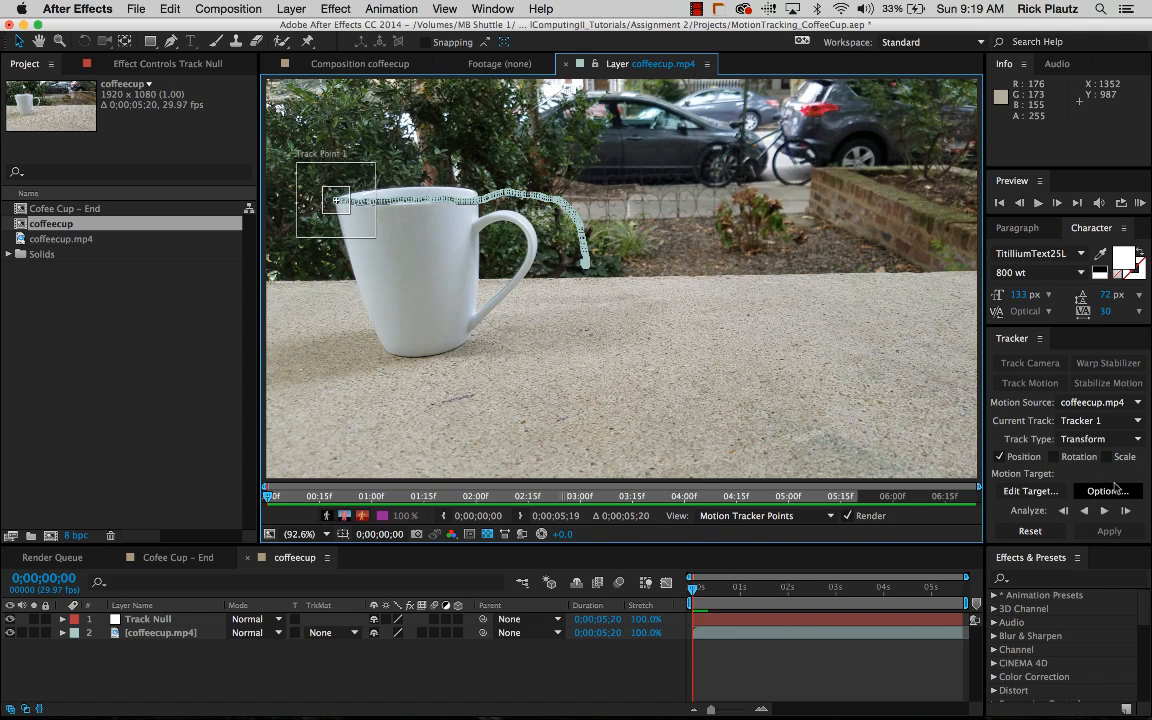
click(1031, 491)
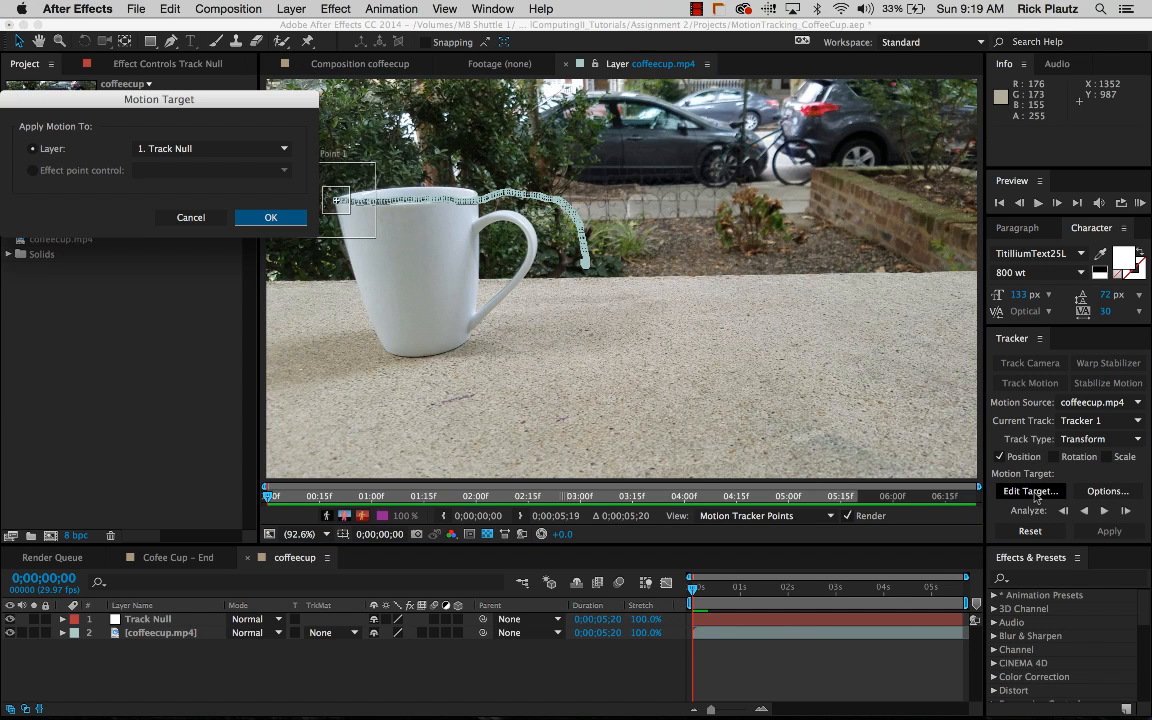
click(180, 148)
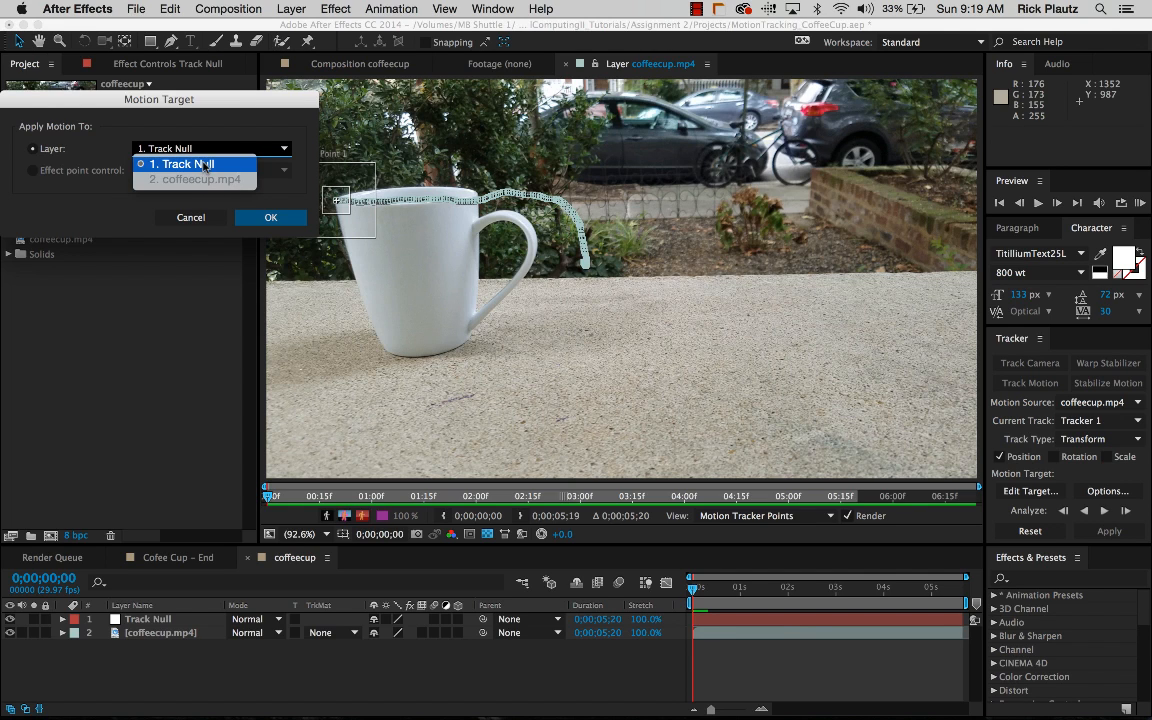
click(204, 166)
click(270, 218)
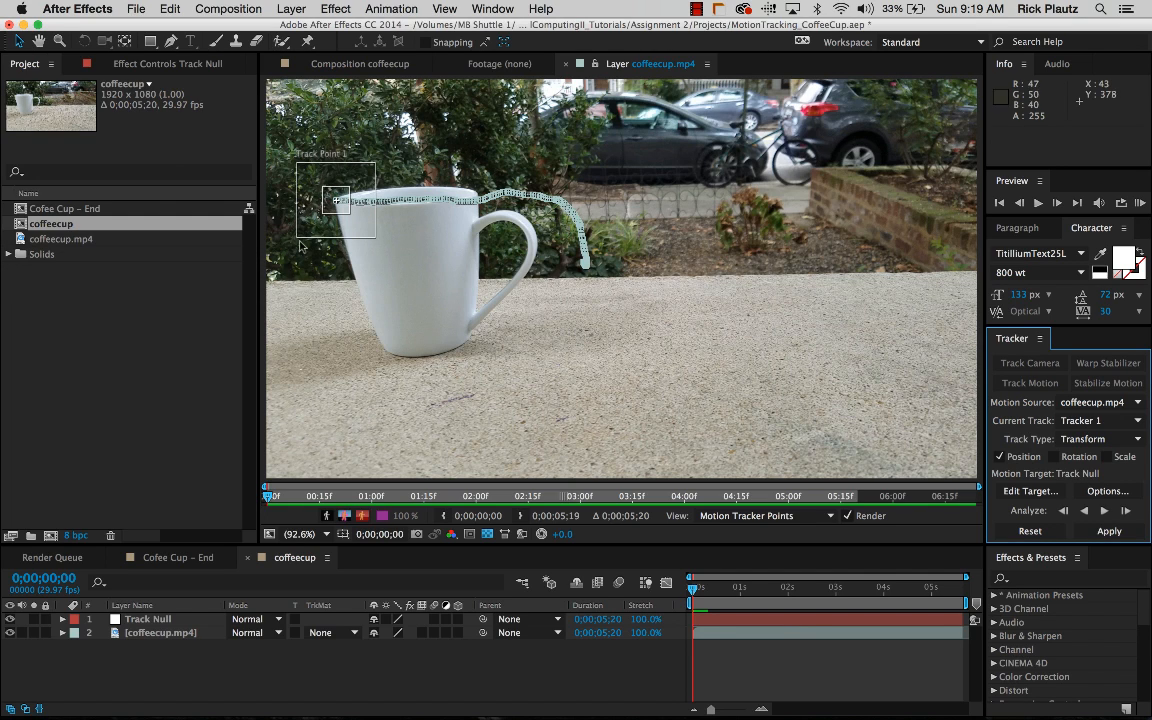
- Apply the tracked motion to the Track Null layer in the X and Y dimensions
click(1109, 531)
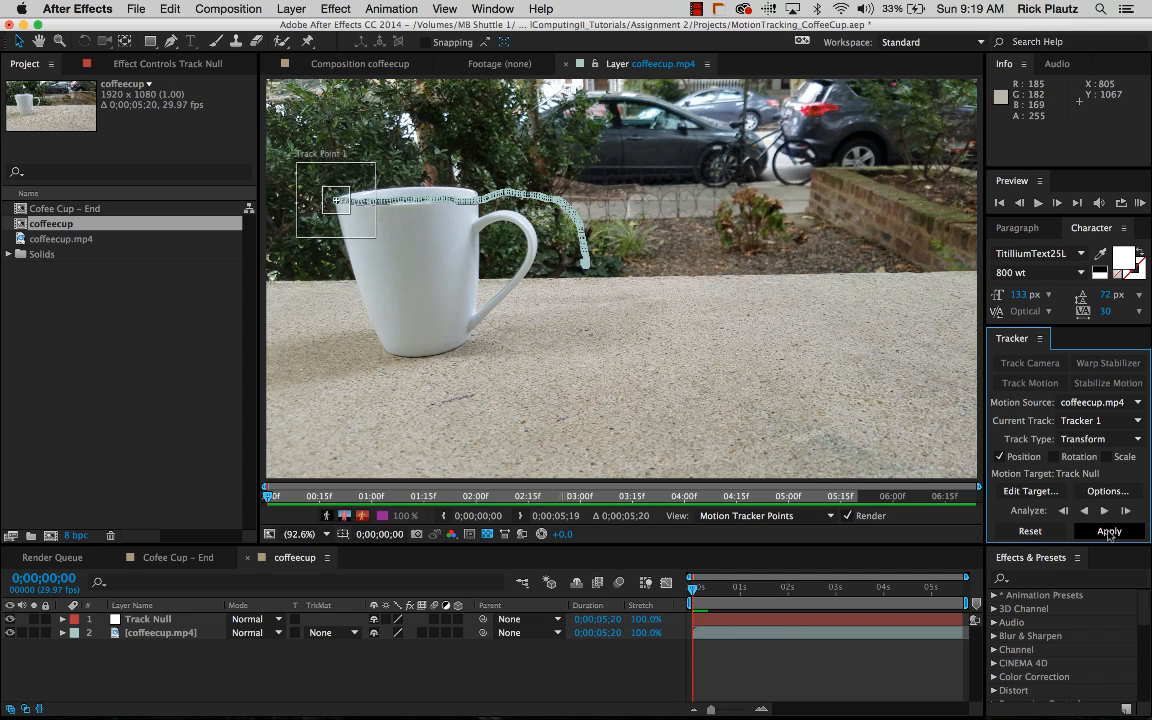
click(1109, 531)
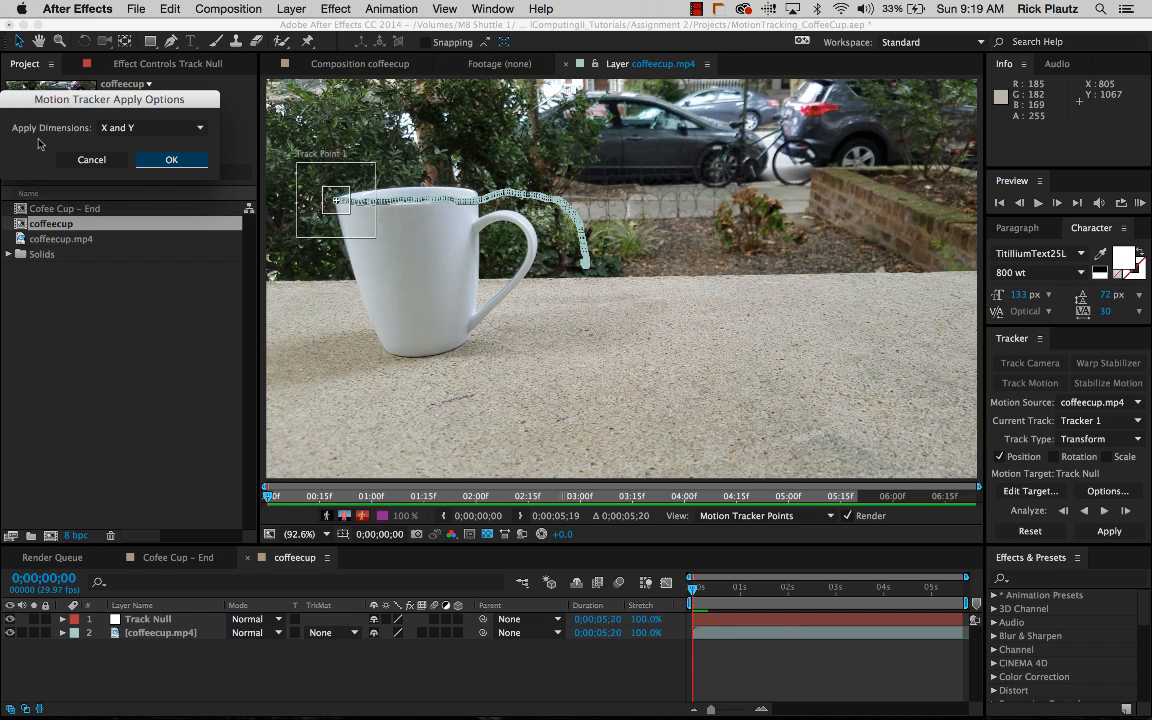
click(141, 130)
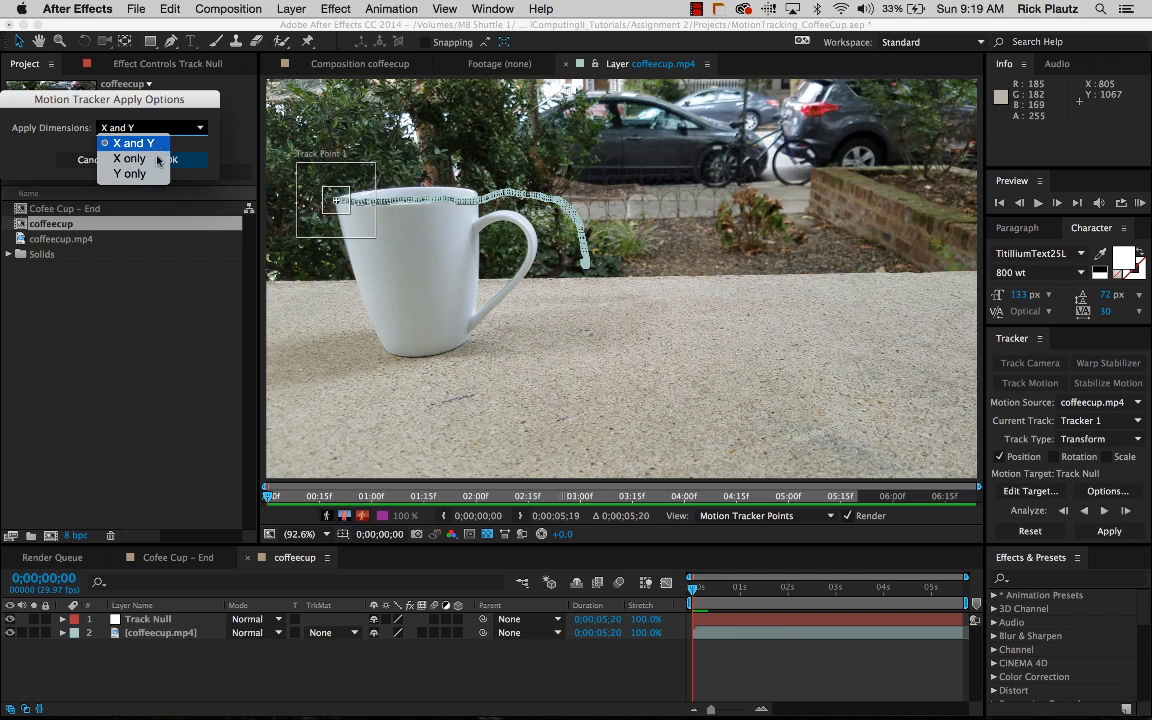
click(128, 143)
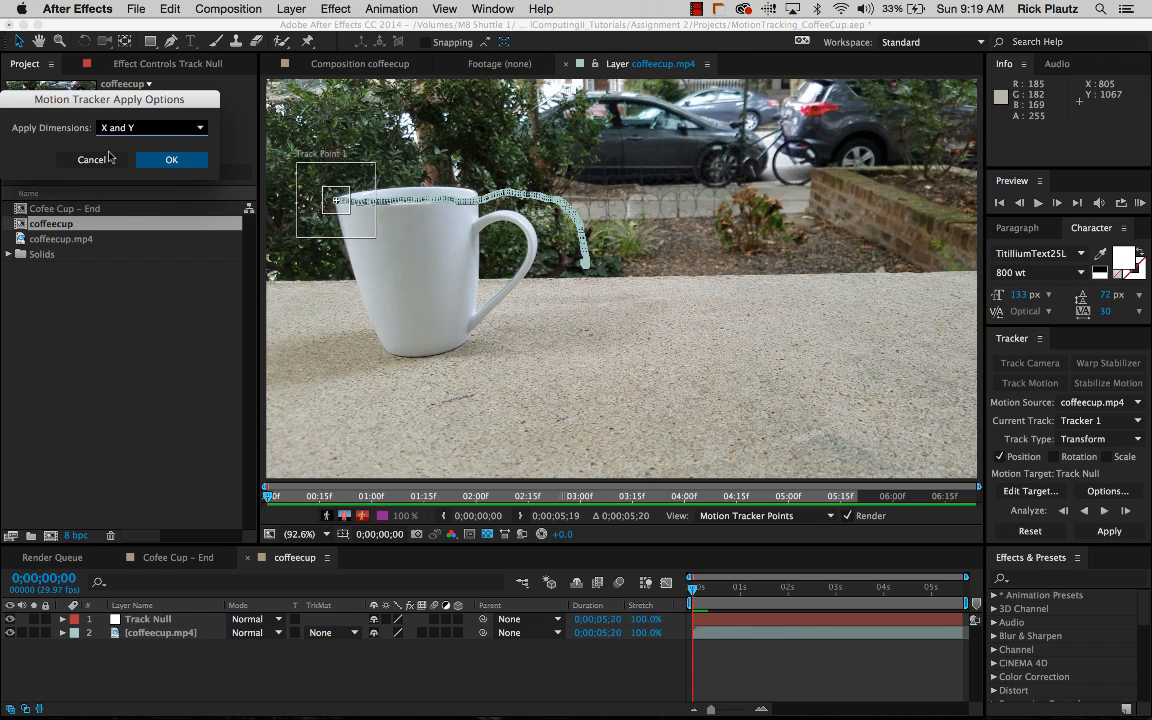
click(172, 161)
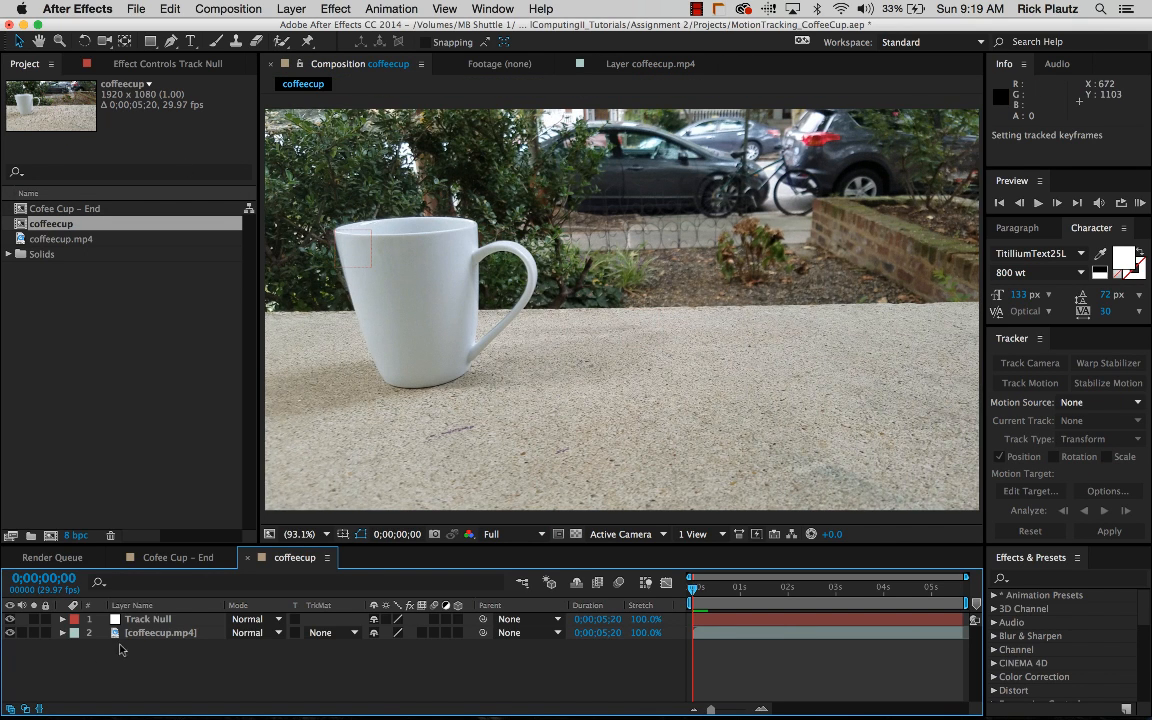
- Select Track Null and play the composition from the start to check that the null follows the cup
click(178, 619)
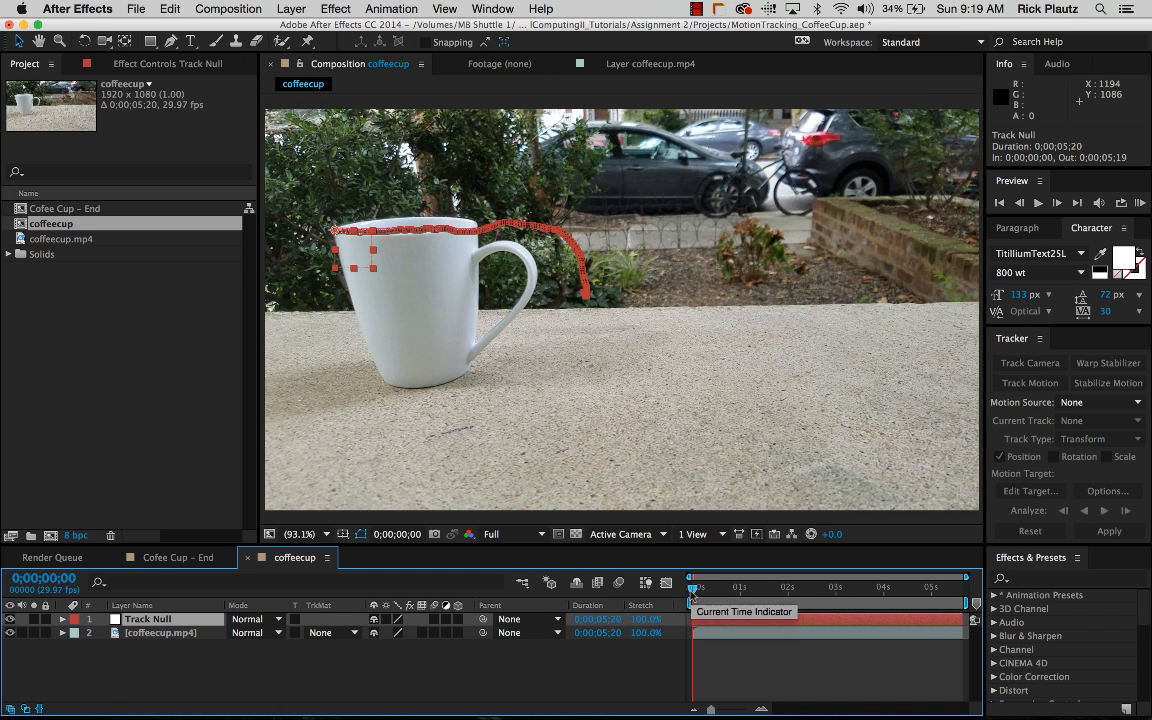
mouse_move(692, 598)
mouse_down()
mouse_move(768, 598)
mouse_move(688, 603)
mouse_up()
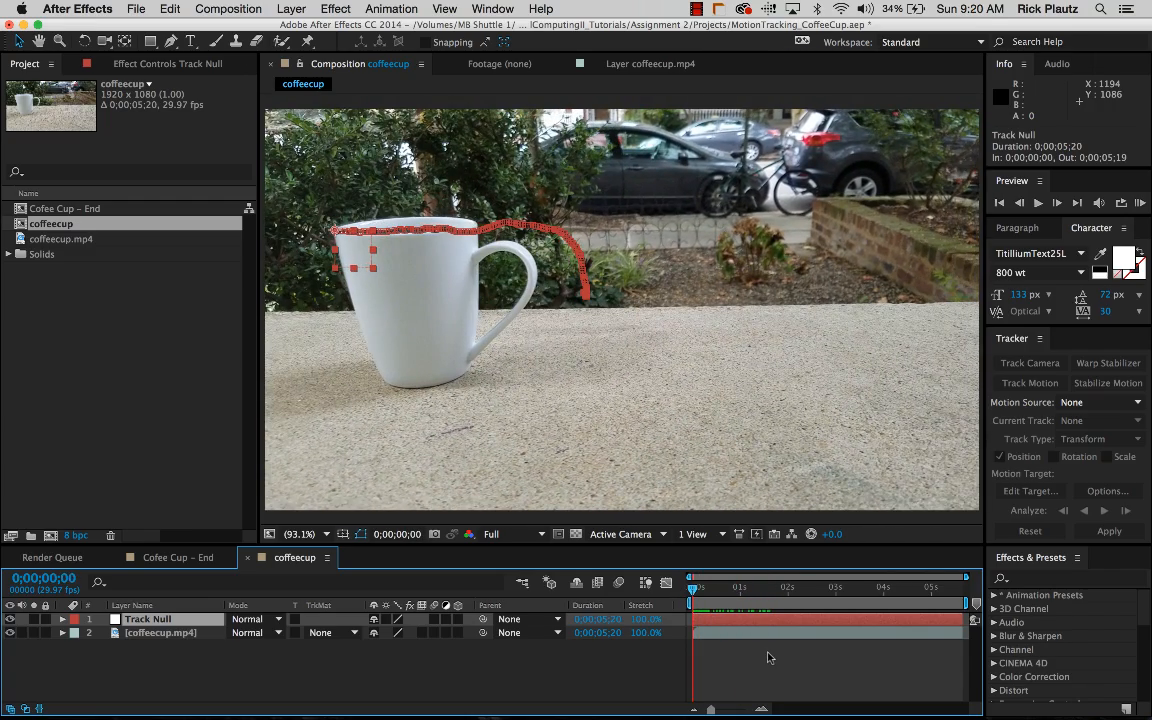
key(space)
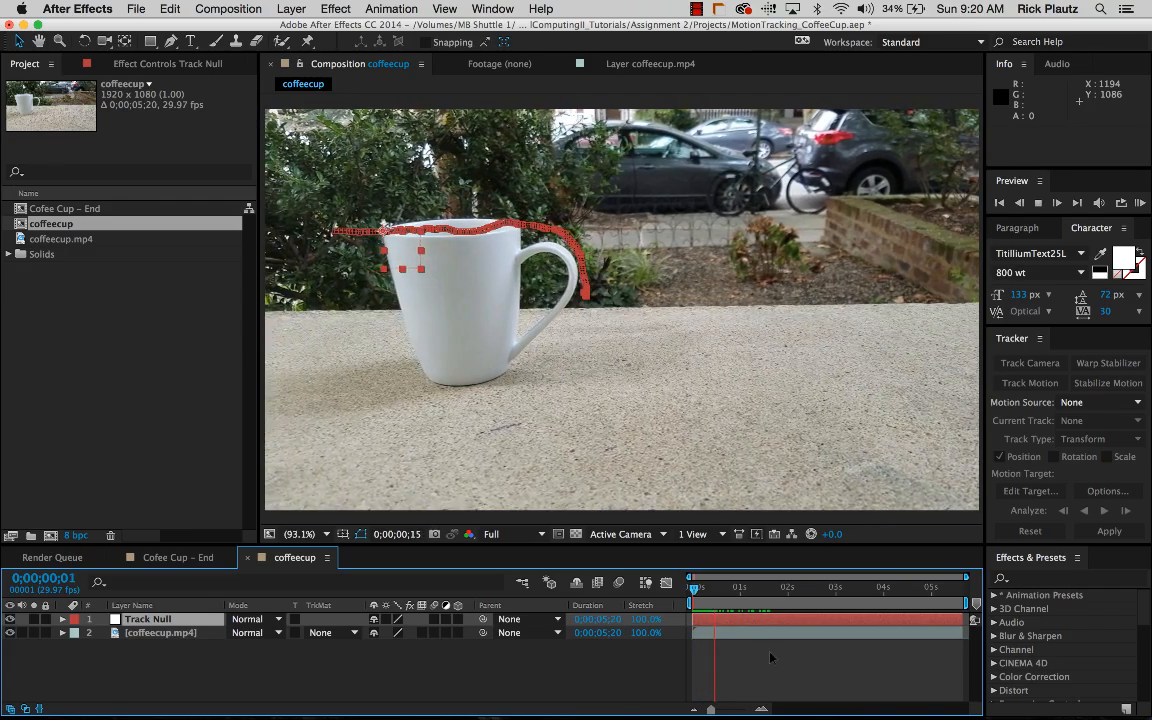
key(space)
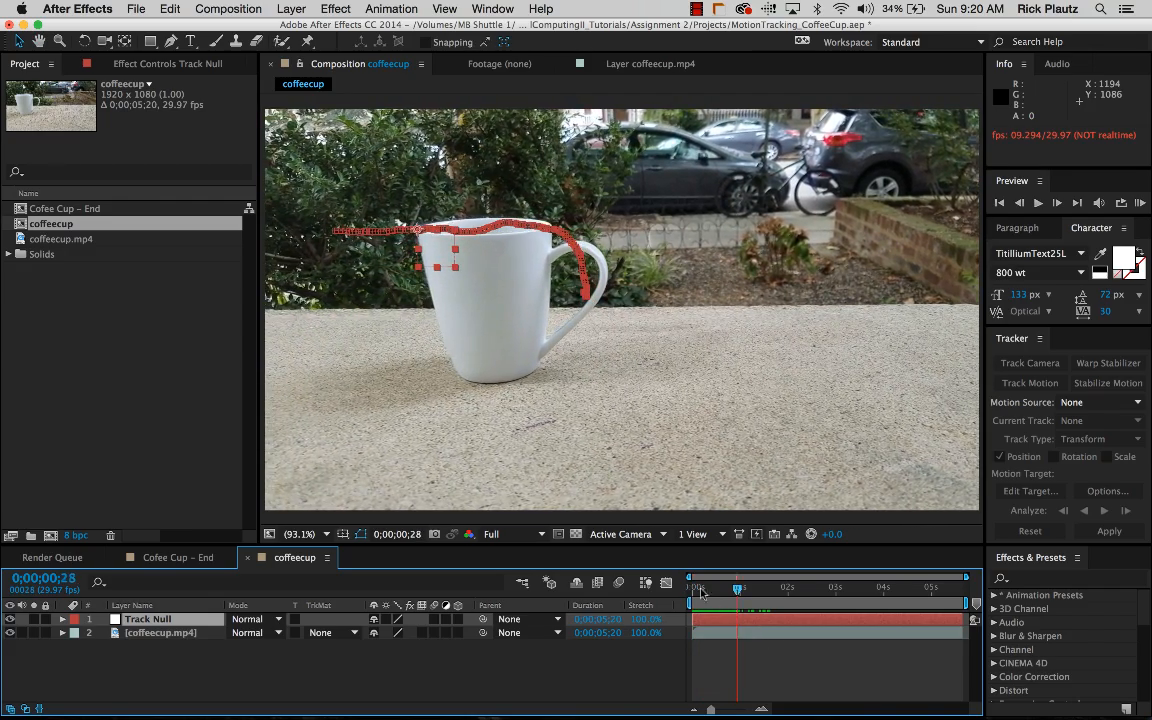
click(701, 592)
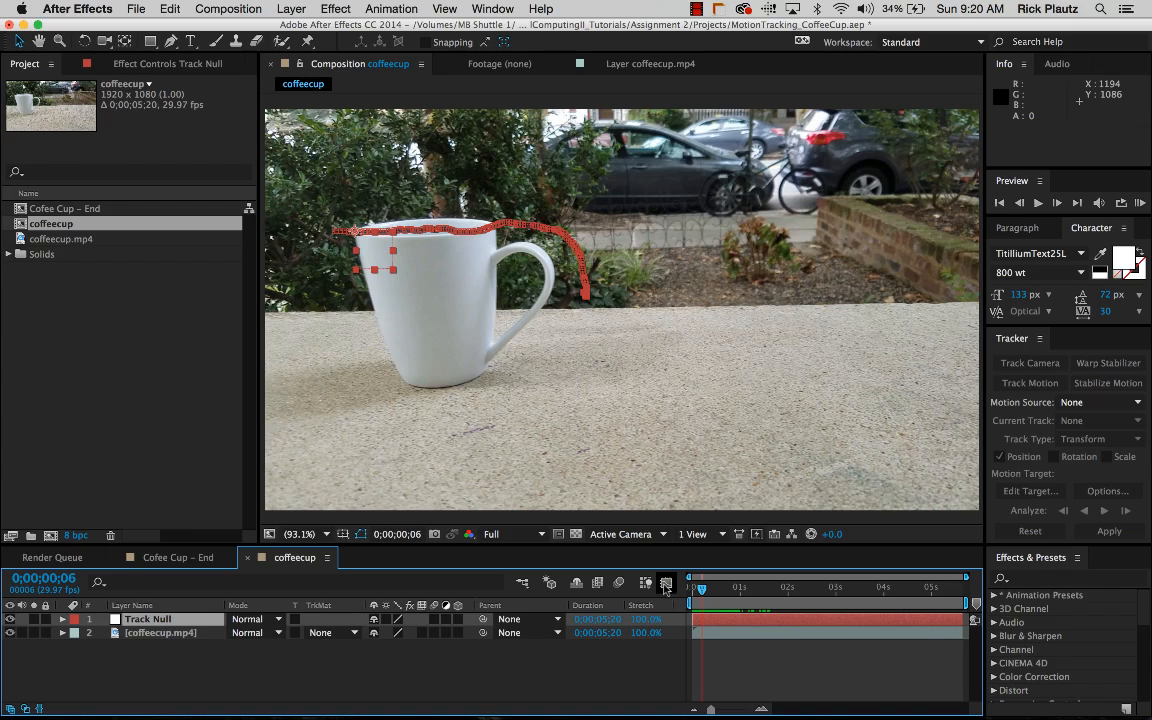
key(space)
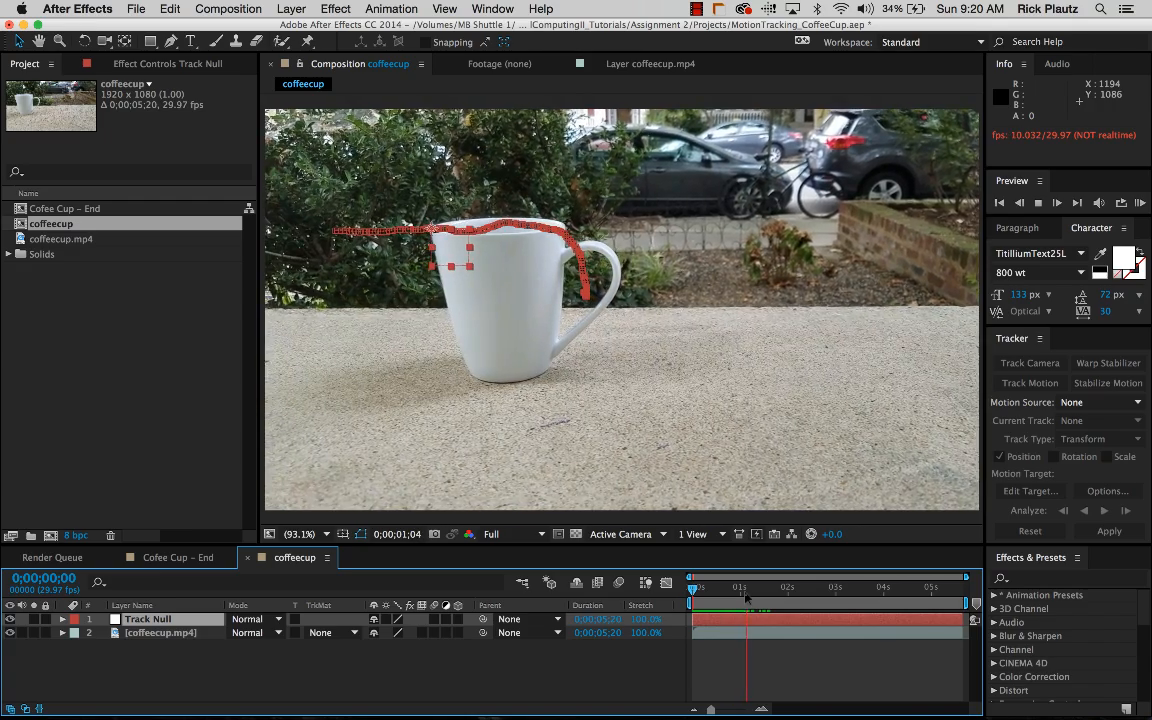
key(space)
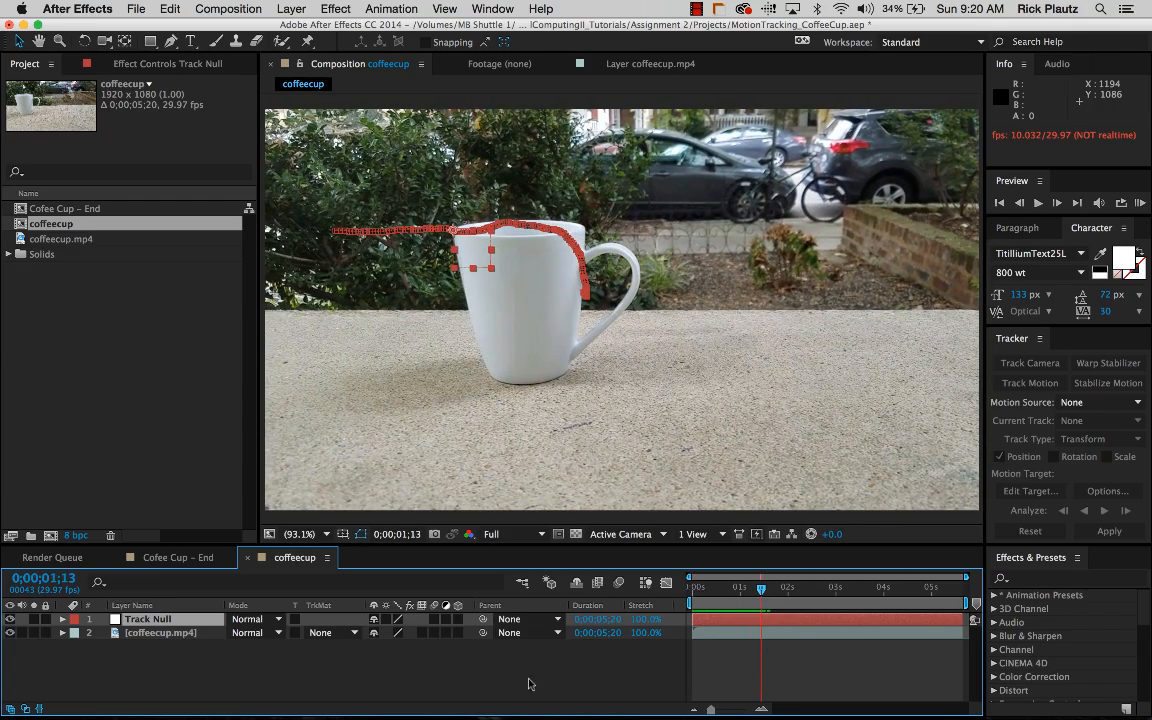
- Add a text layer reading MORE COFFEE above the cup at the start of the coffeecup composition
click(761, 675)
drag(723, 592, 689, 606)
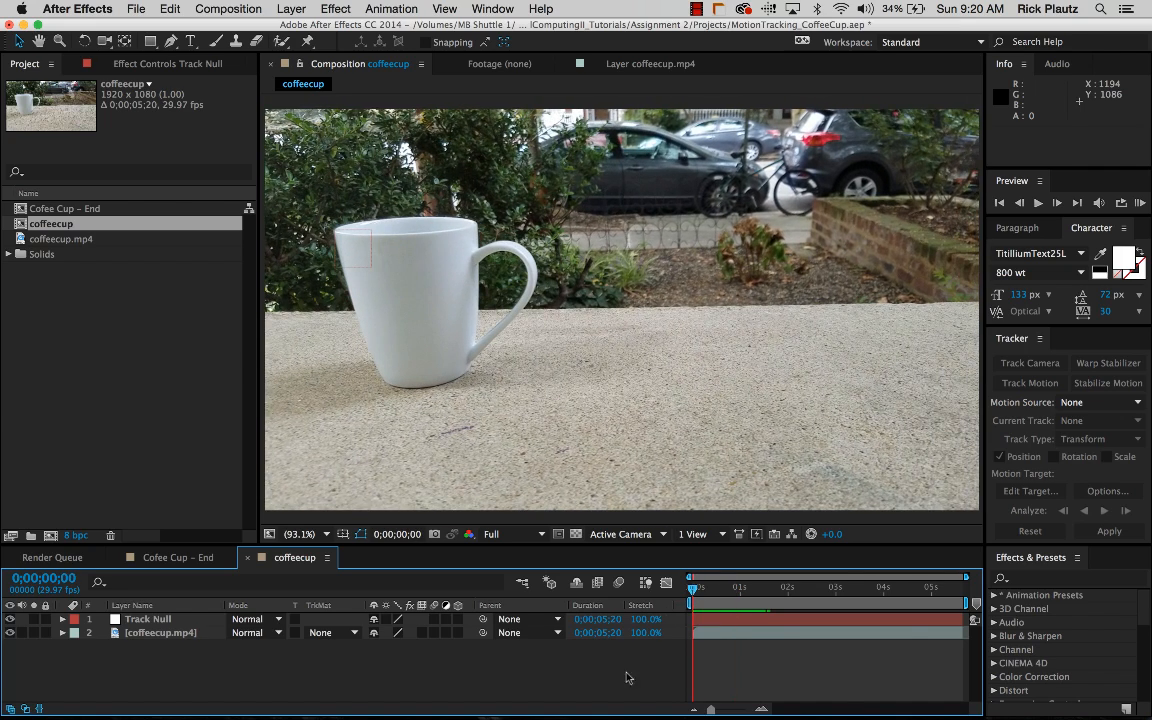
click(190, 41)
click(327, 194)
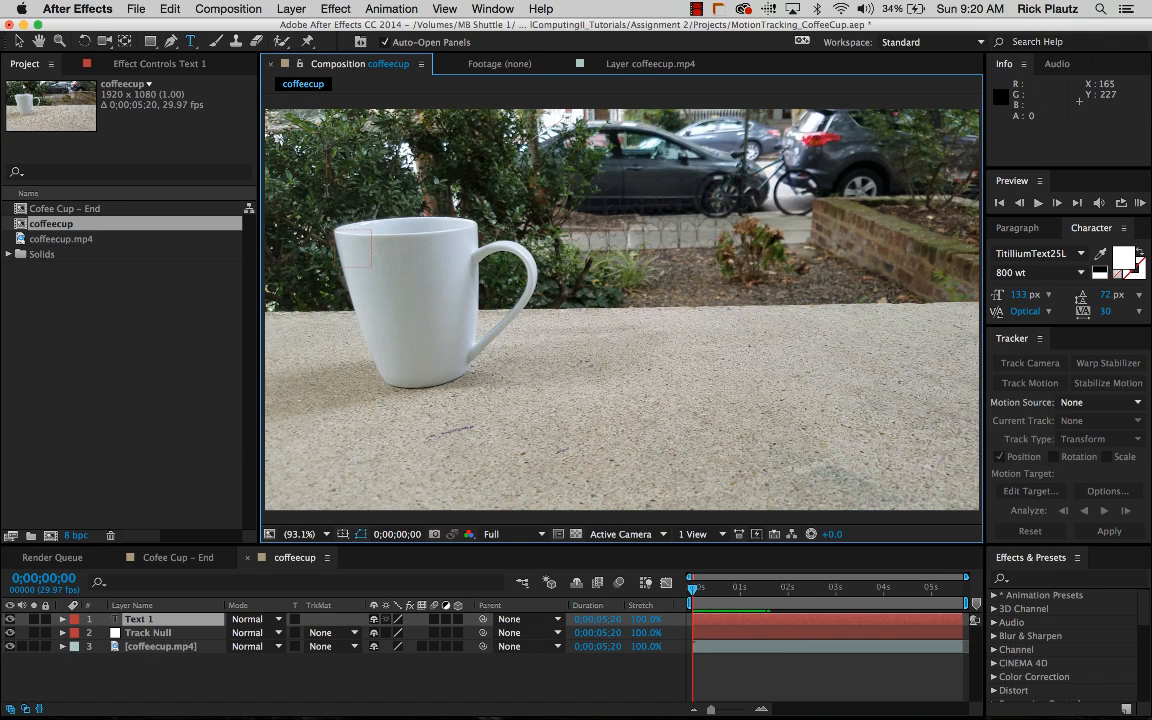
text(MORE C)
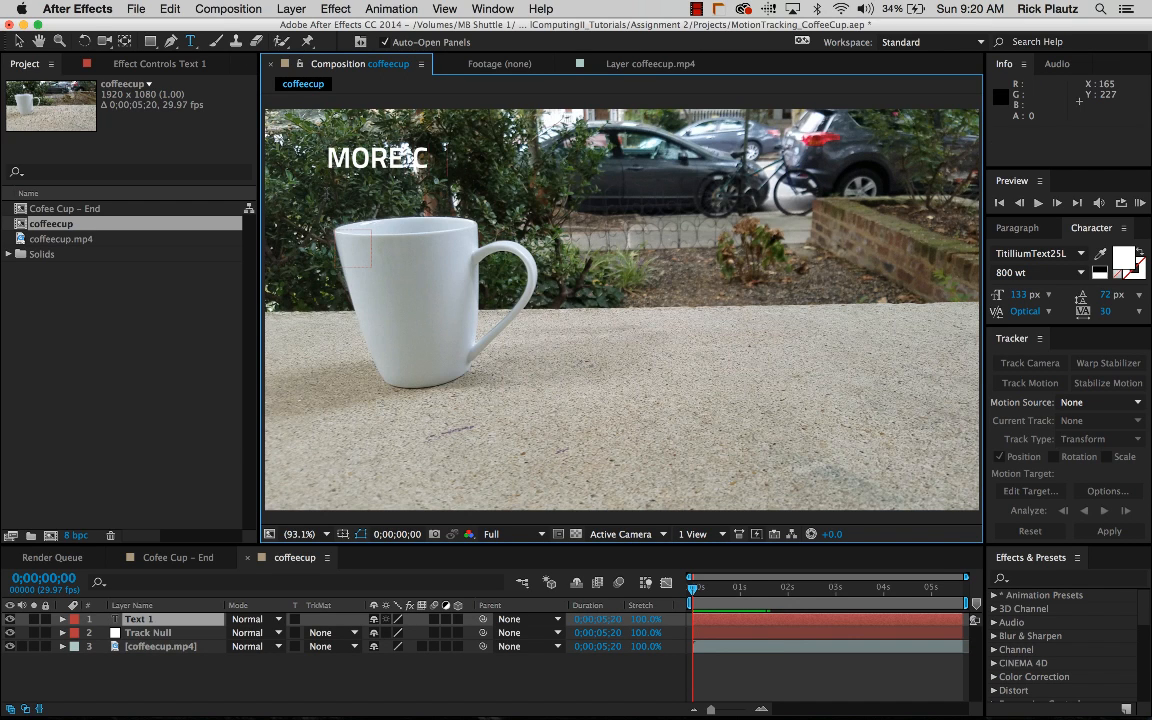
text(OFFEE)
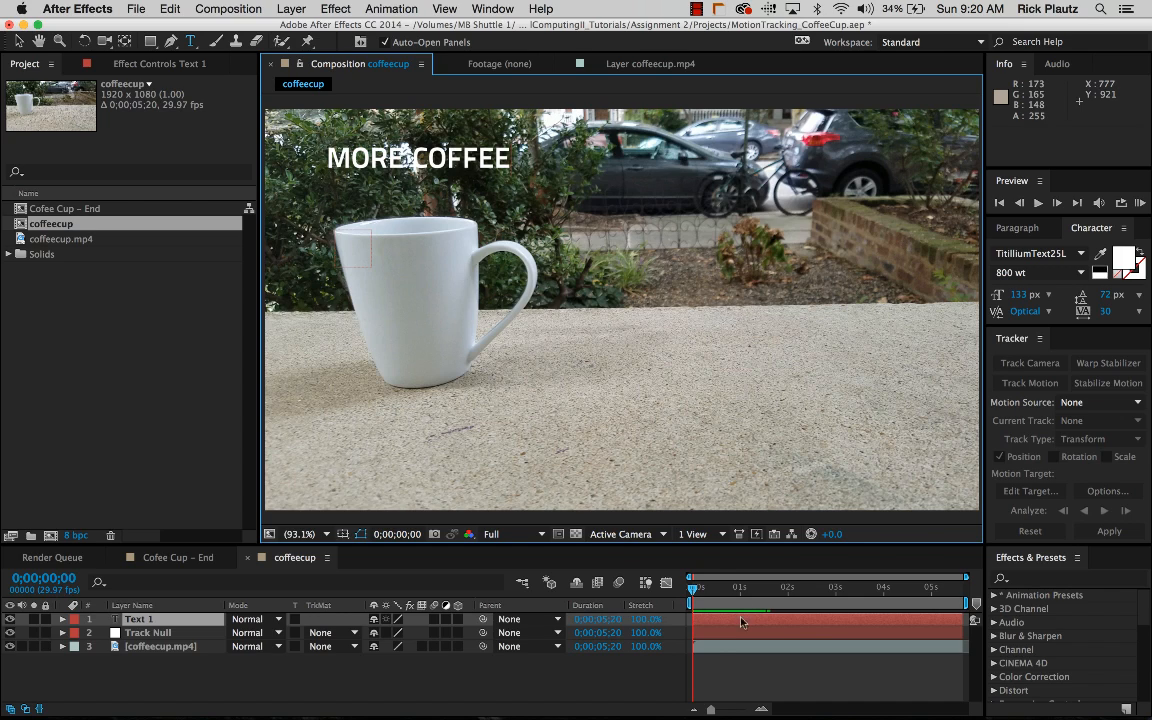
click(731, 679)
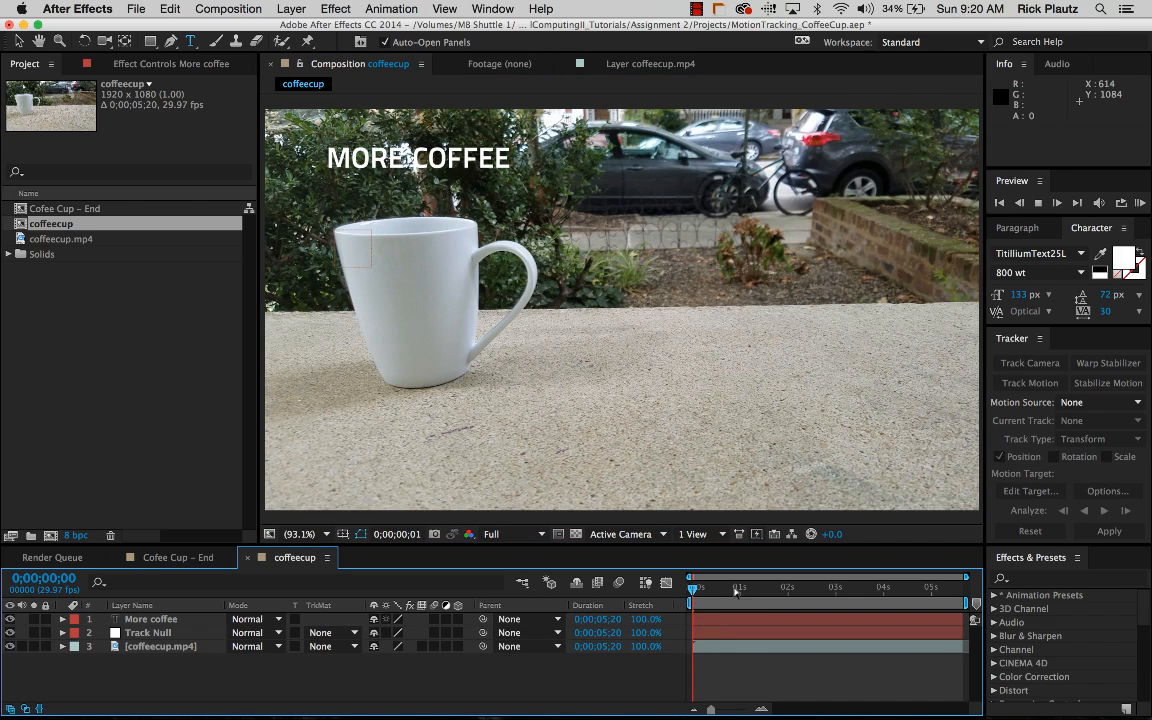
- Preview the unattached text, and parent the More coffee layer to Track Null
key(space)
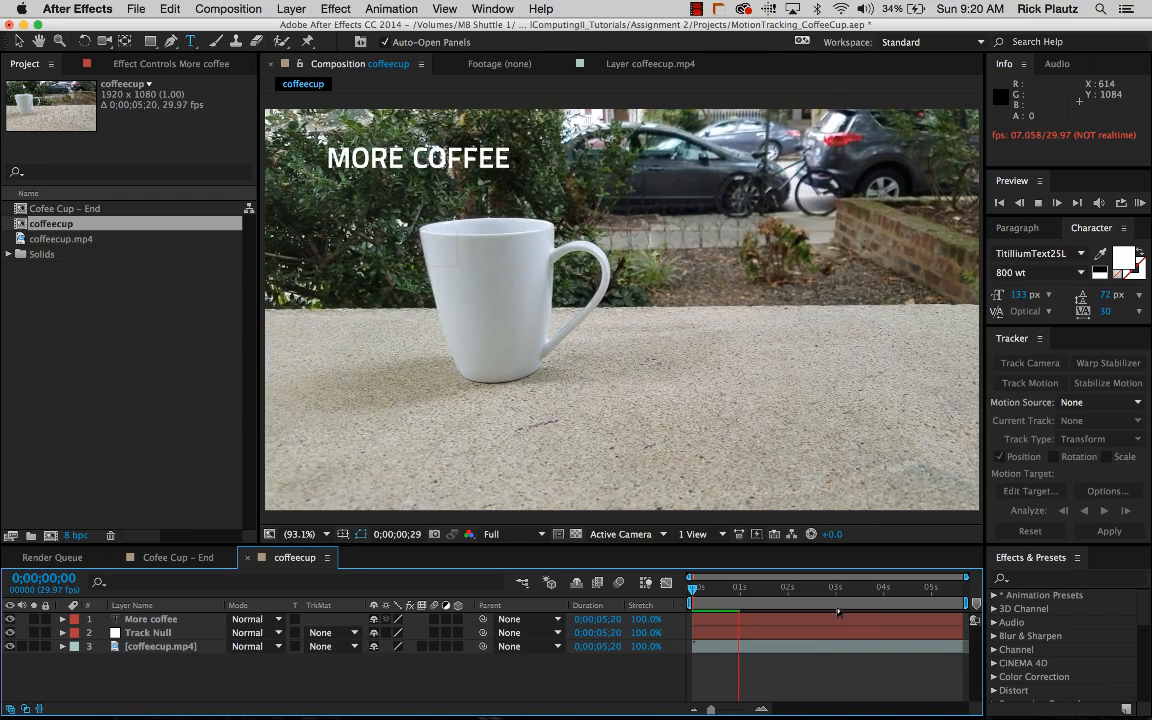
key(space)
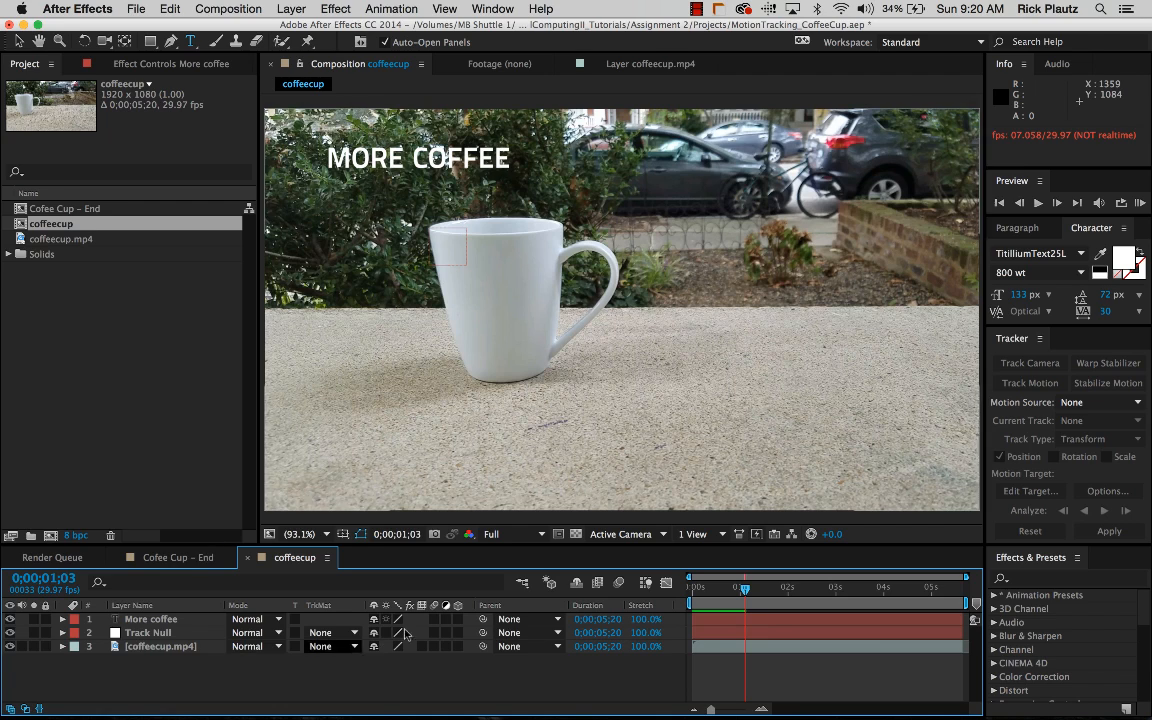
drag(484, 621, 160, 638)
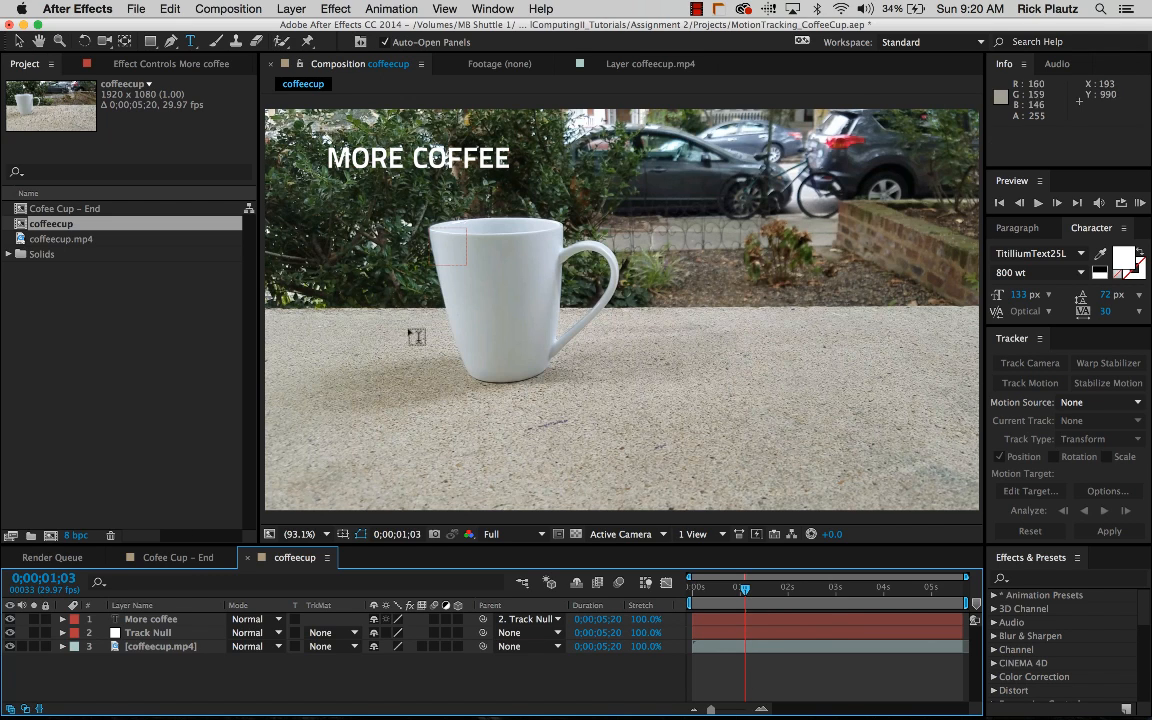
- Preview the coffeecup composition from the start to check that the parented text follows the cup
key(space)
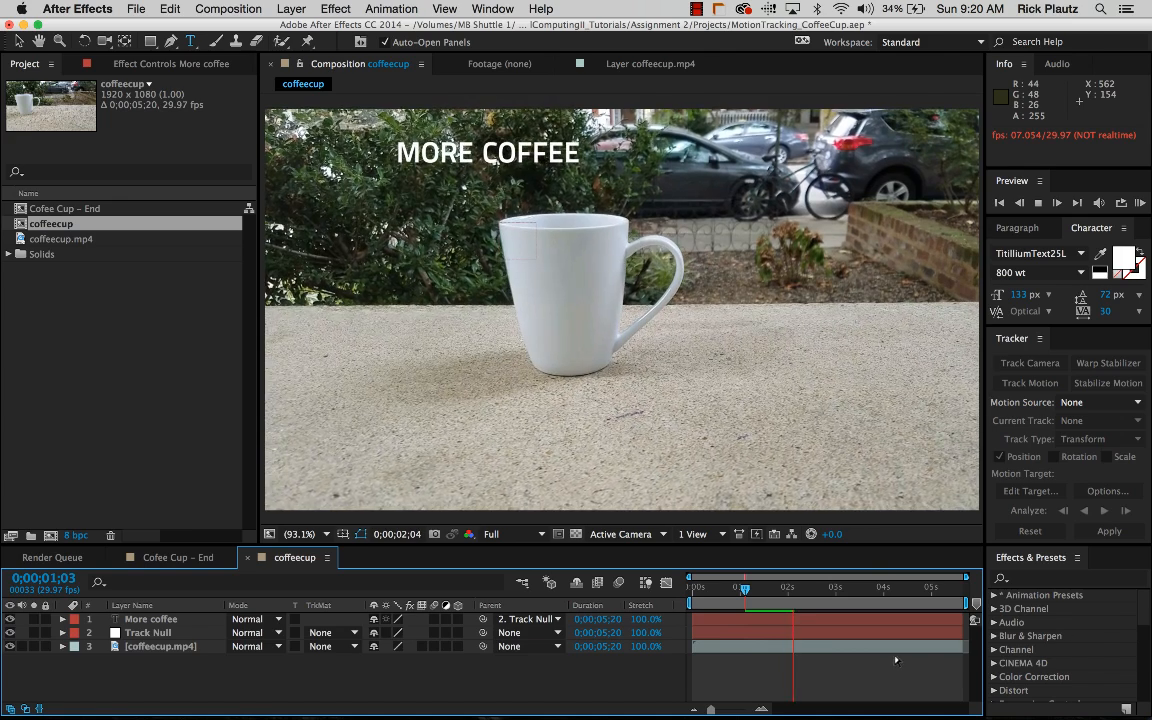
key(space)
key(Home)
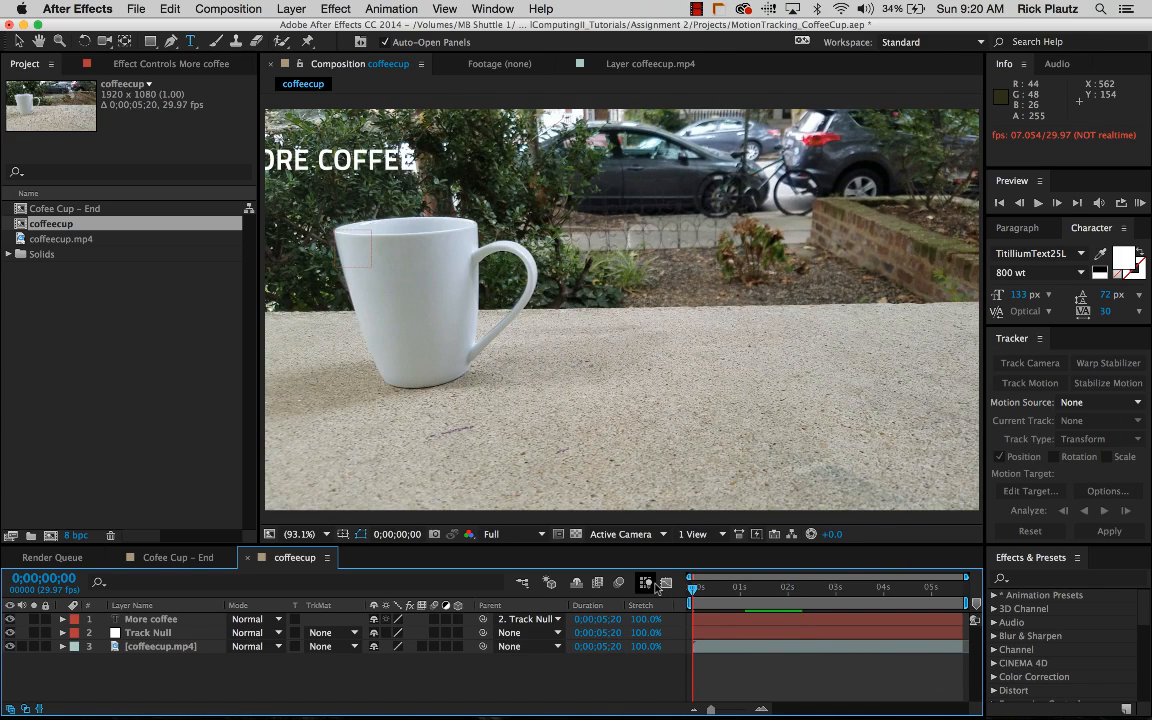
key(ctrl+0)
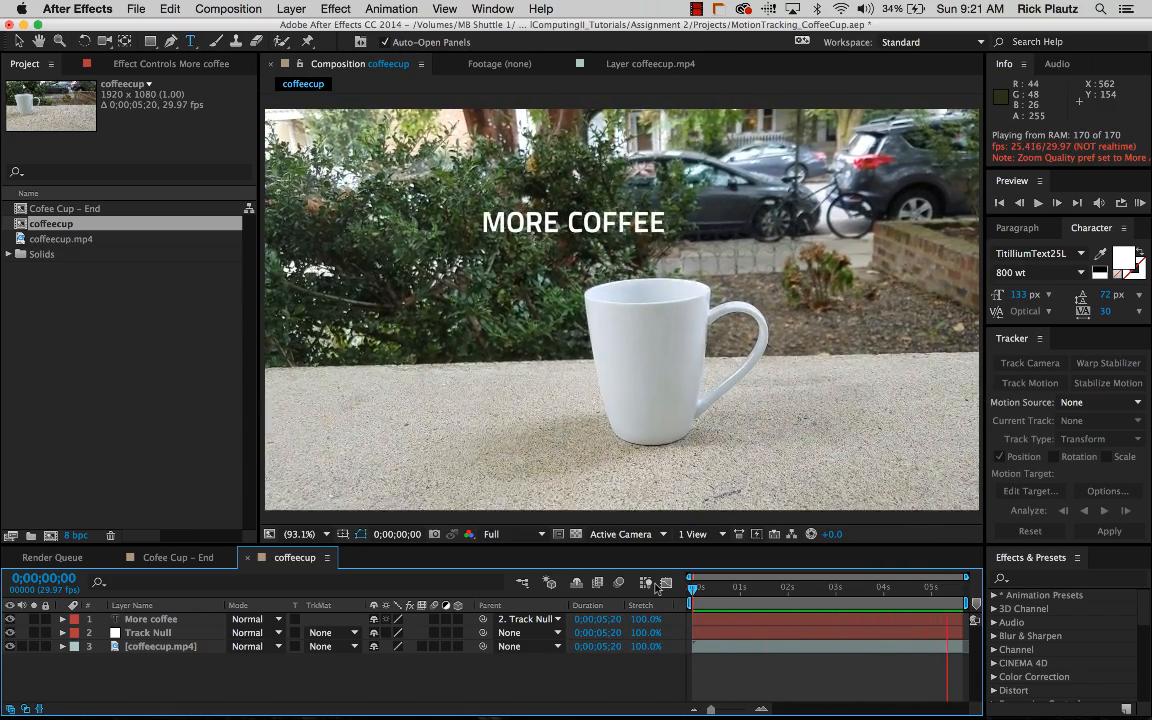
key(space)
drag(724, 592, 700, 590)
key(space)
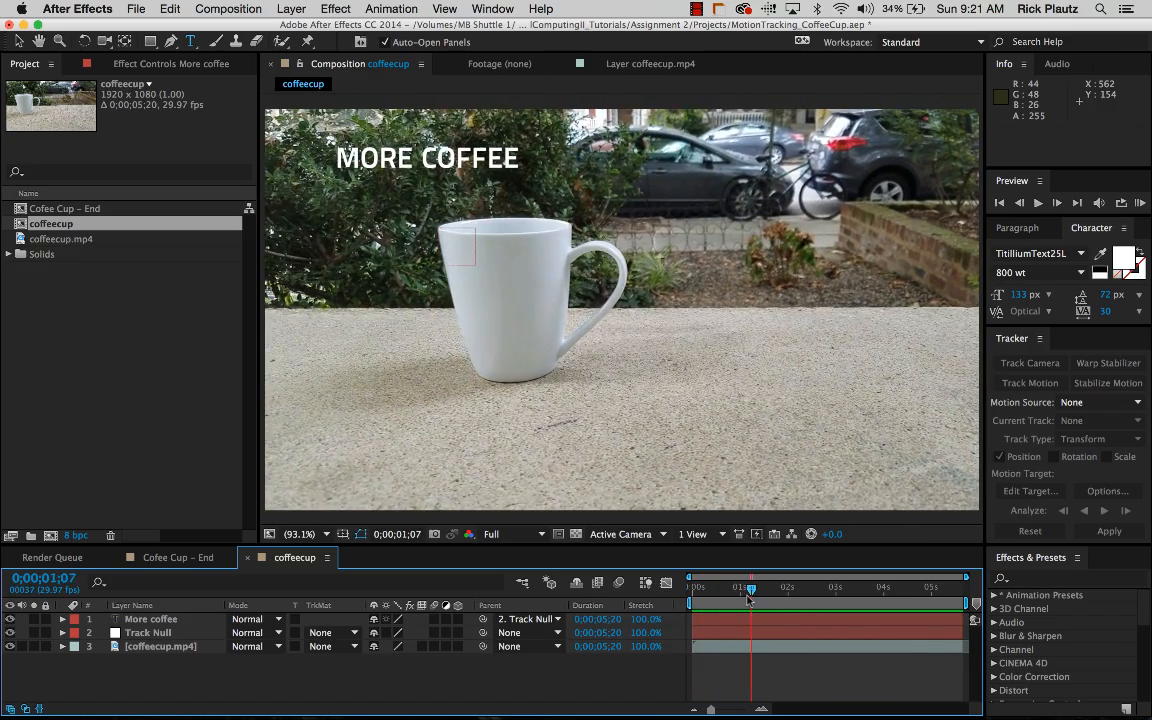
- Keyframe the More coffee layer's Position at 0;00;01;05, and set its Y position to -447.3 at 0;00;00;00
click(133, 621)
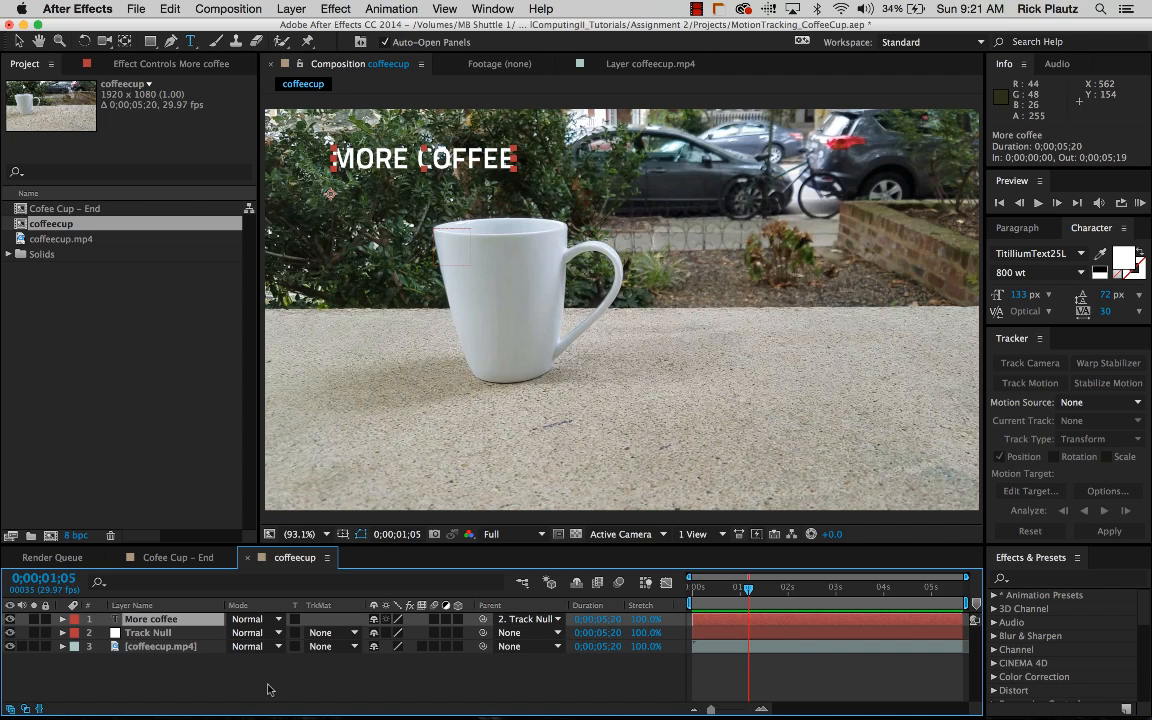
key(p)
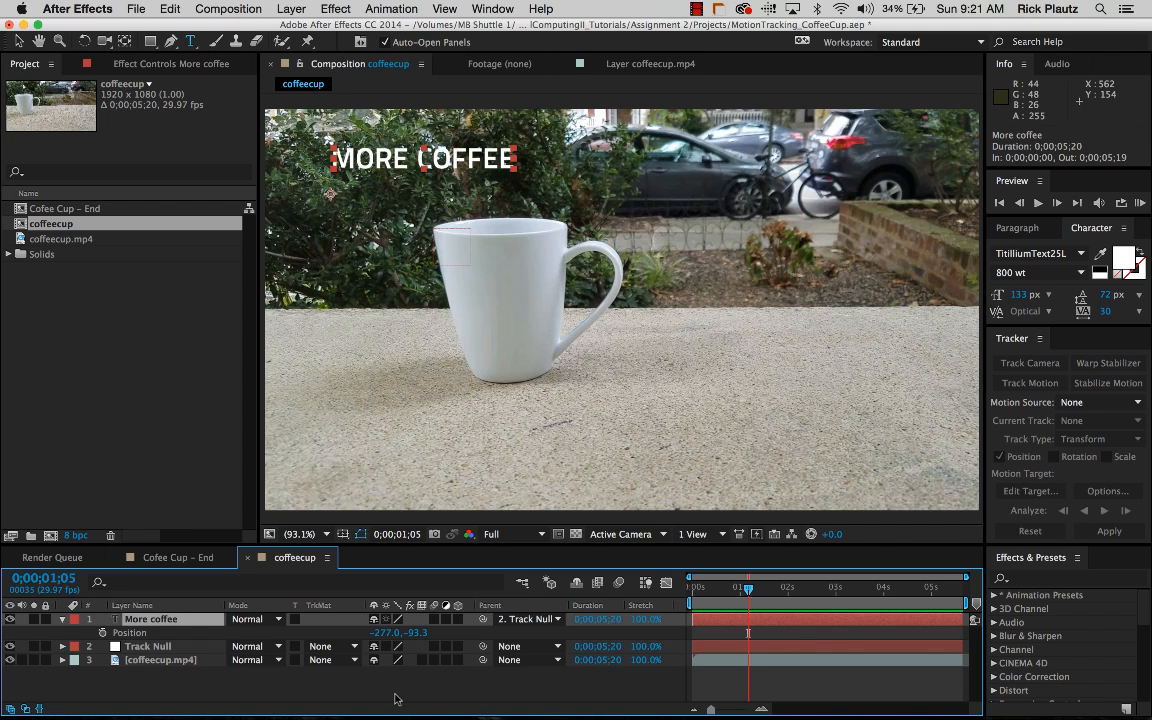
key(alt+p)
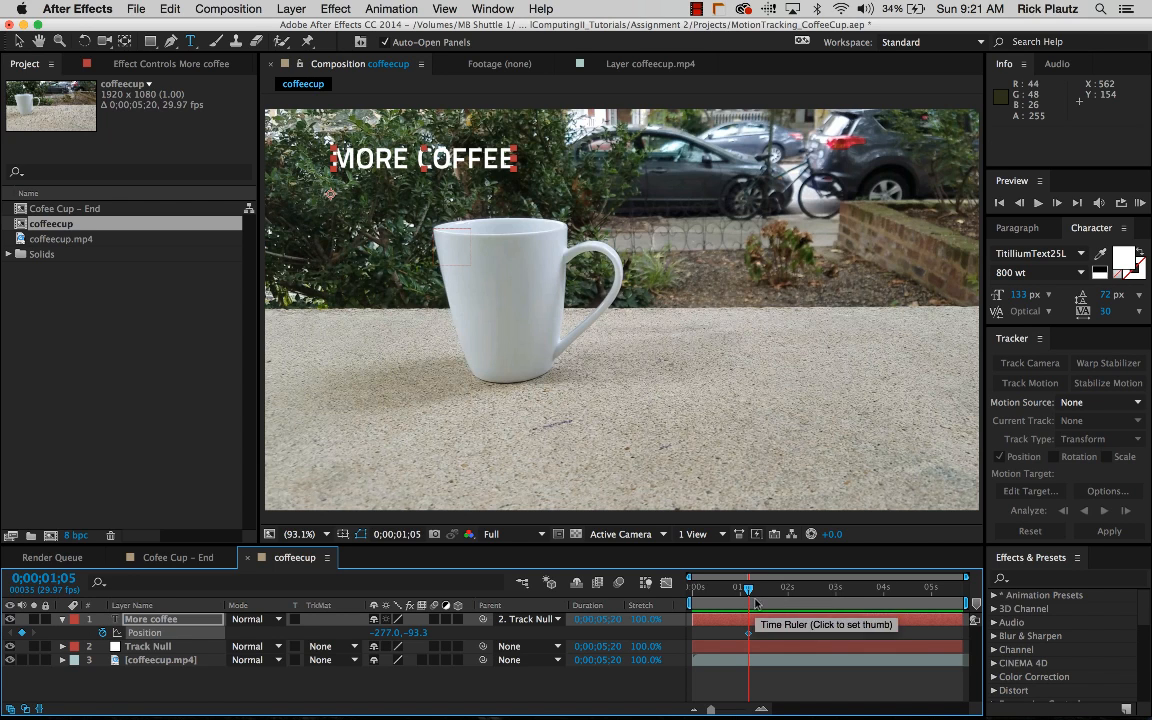
drag(748, 592, 692, 590)
drag(425, 633, 134, 622)
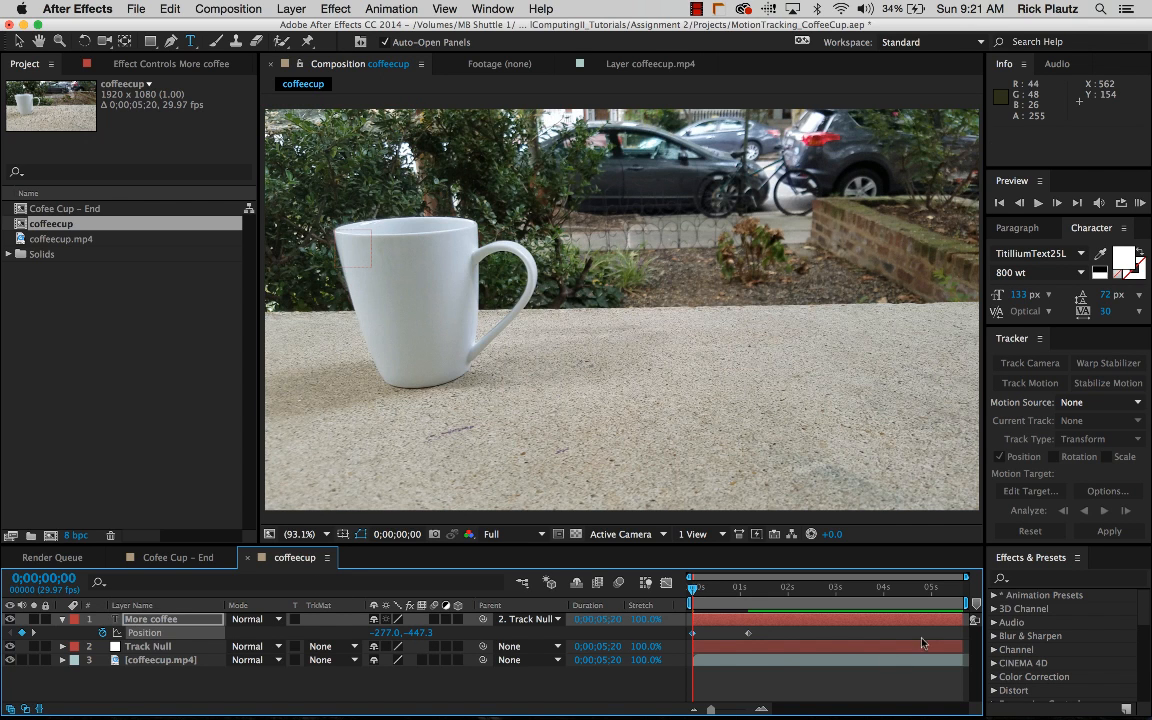
- Play the composition from the start to check how the text drops into frame
key(space)
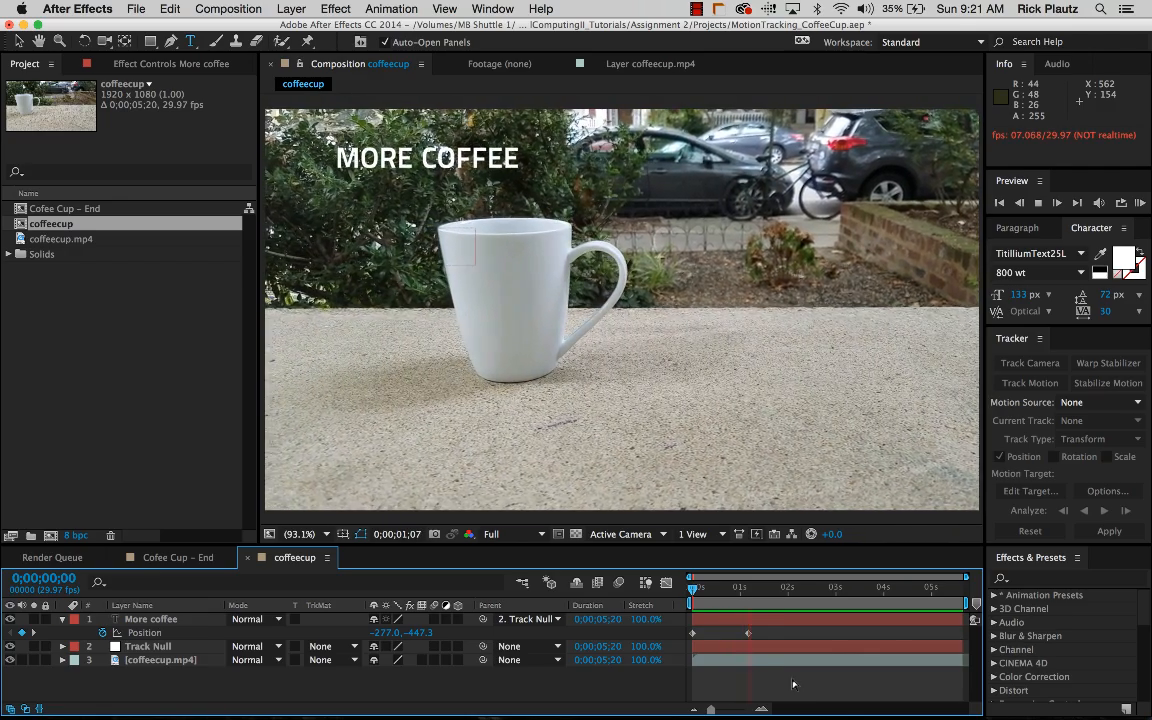
key(space)
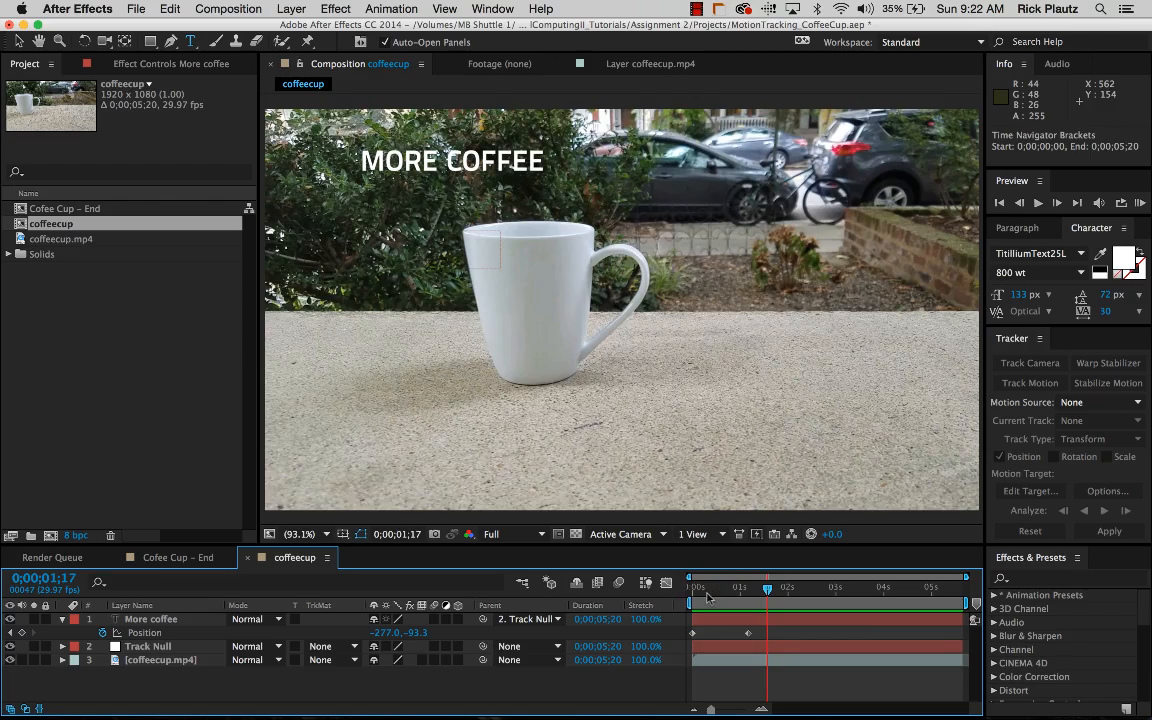
key(space)
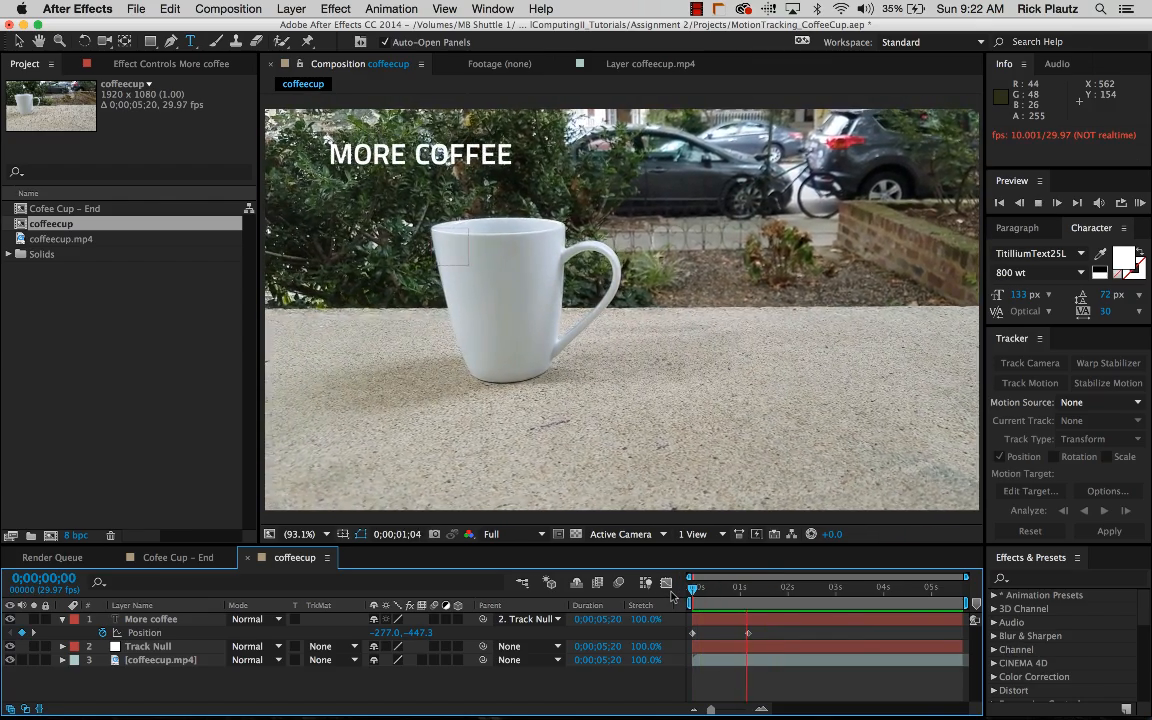
key(space)
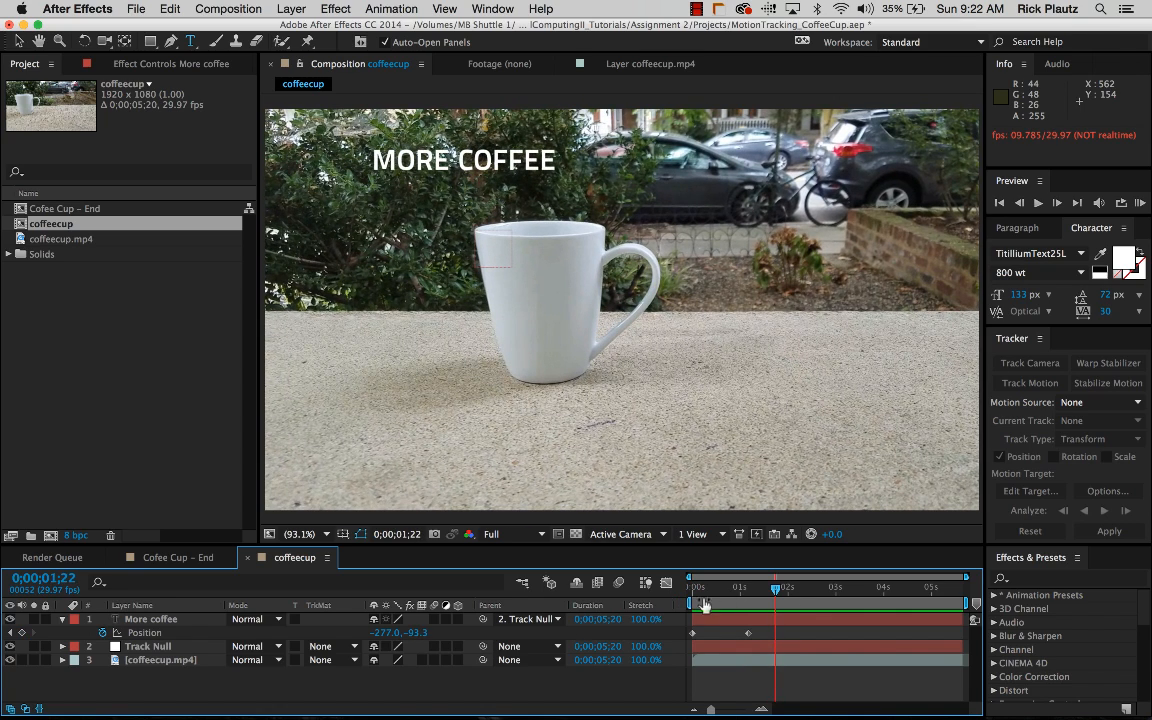
- In the speed graph of the More coffee layer's Position, ease the second keyframe down to 0 px/sec and close the graph editor
click(168, 633)
click(666, 582)
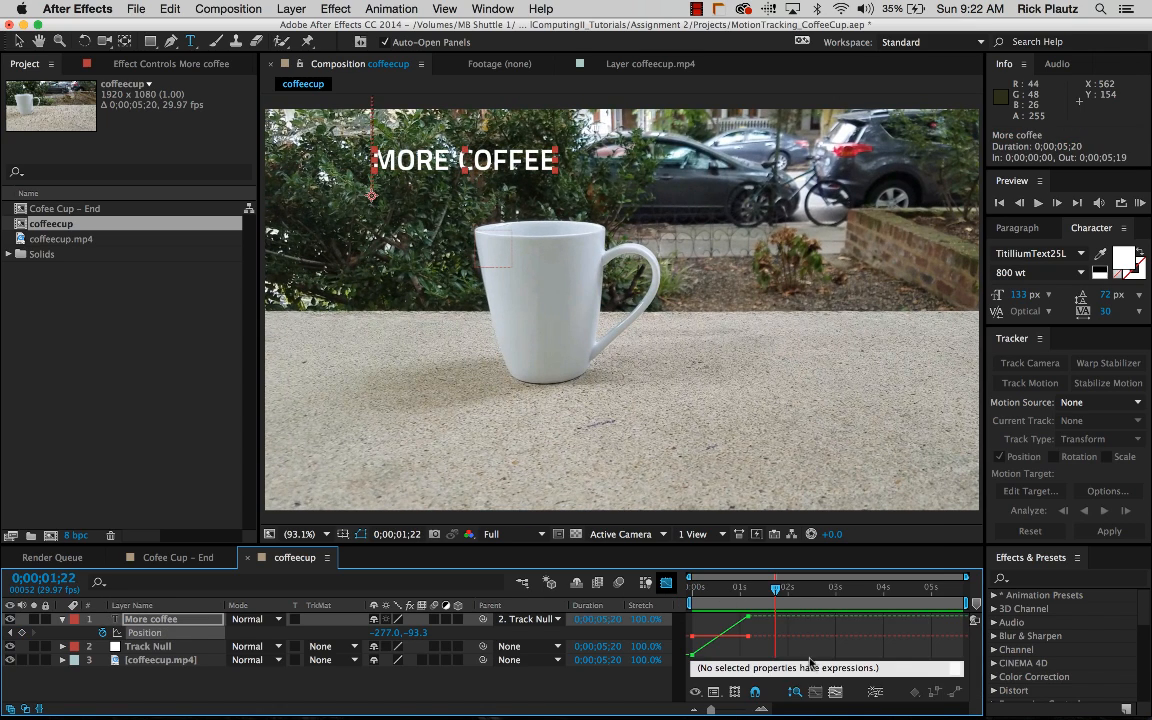
right_click(757, 649)
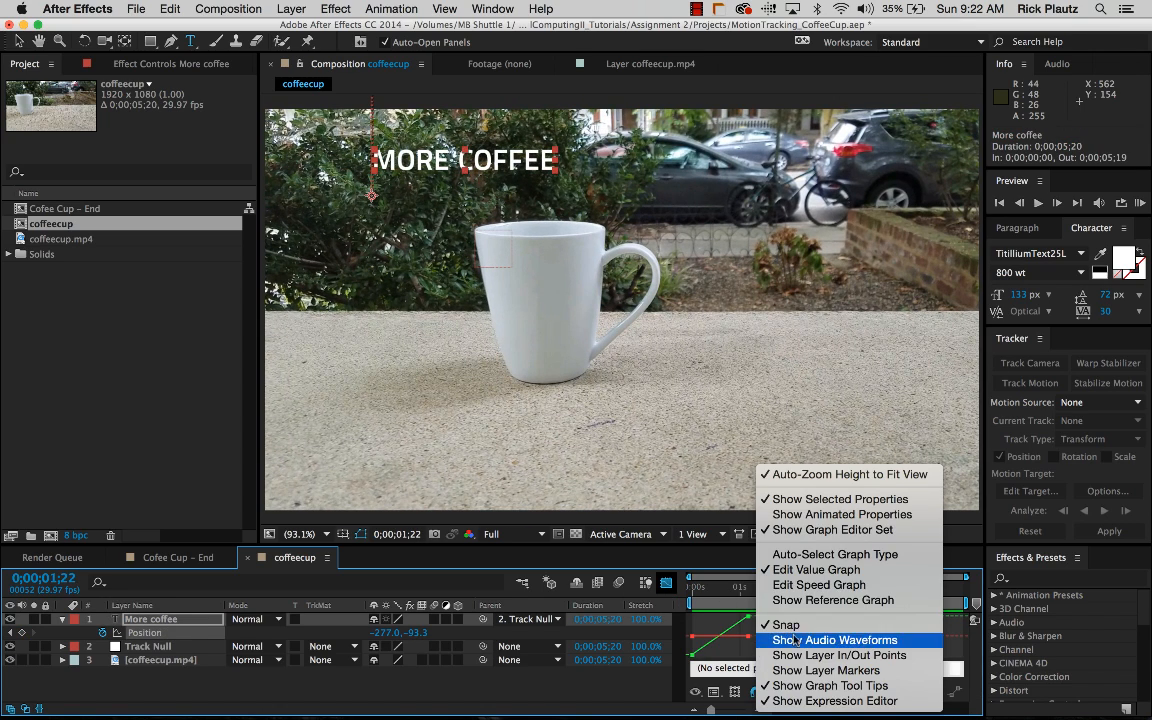
click(834, 586)
key(grave)
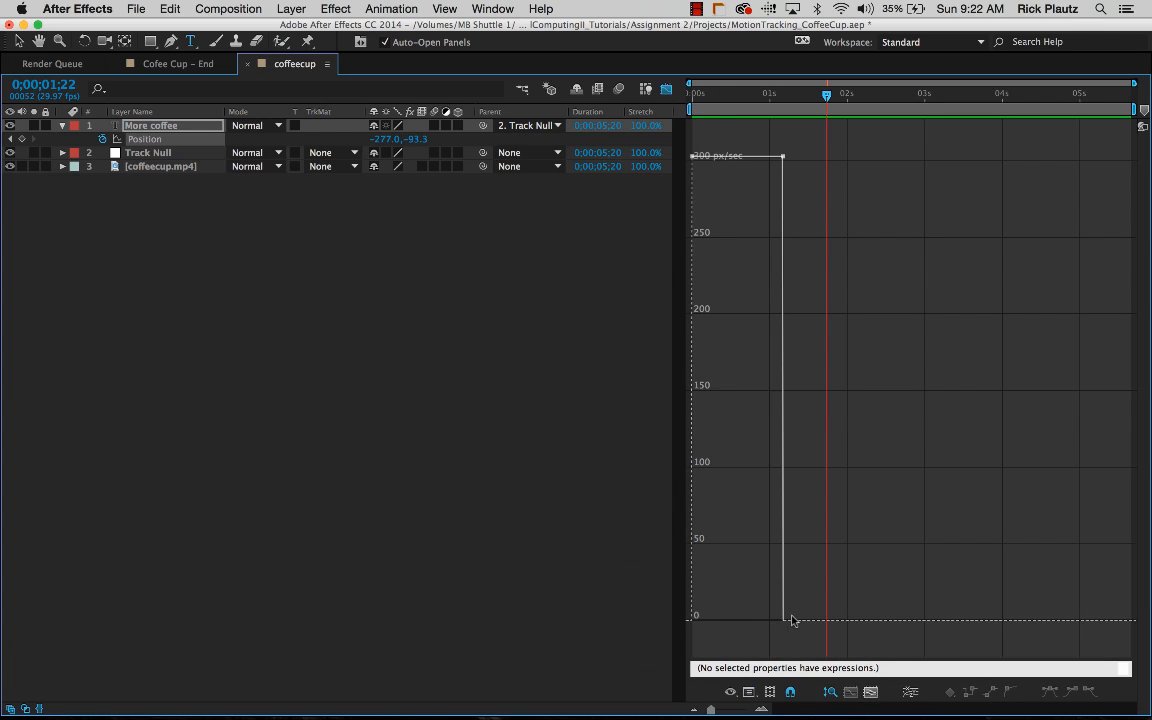
drag(788, 178, 677, 112)
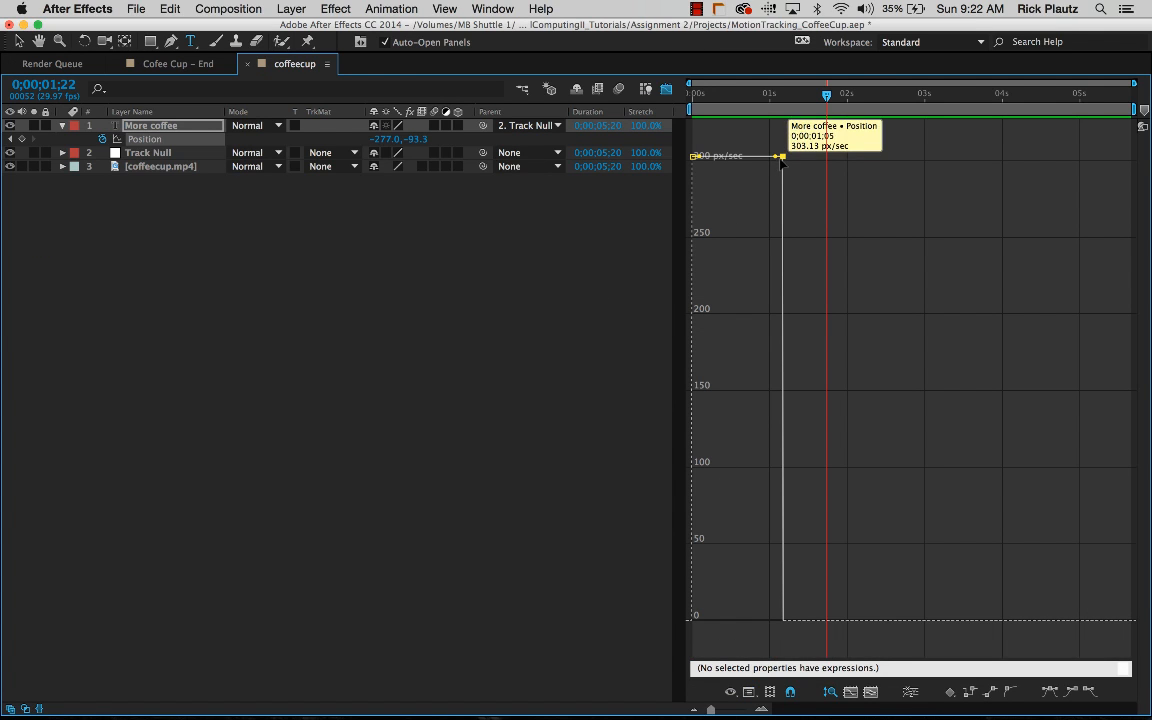
drag(782, 156, 754, 621)
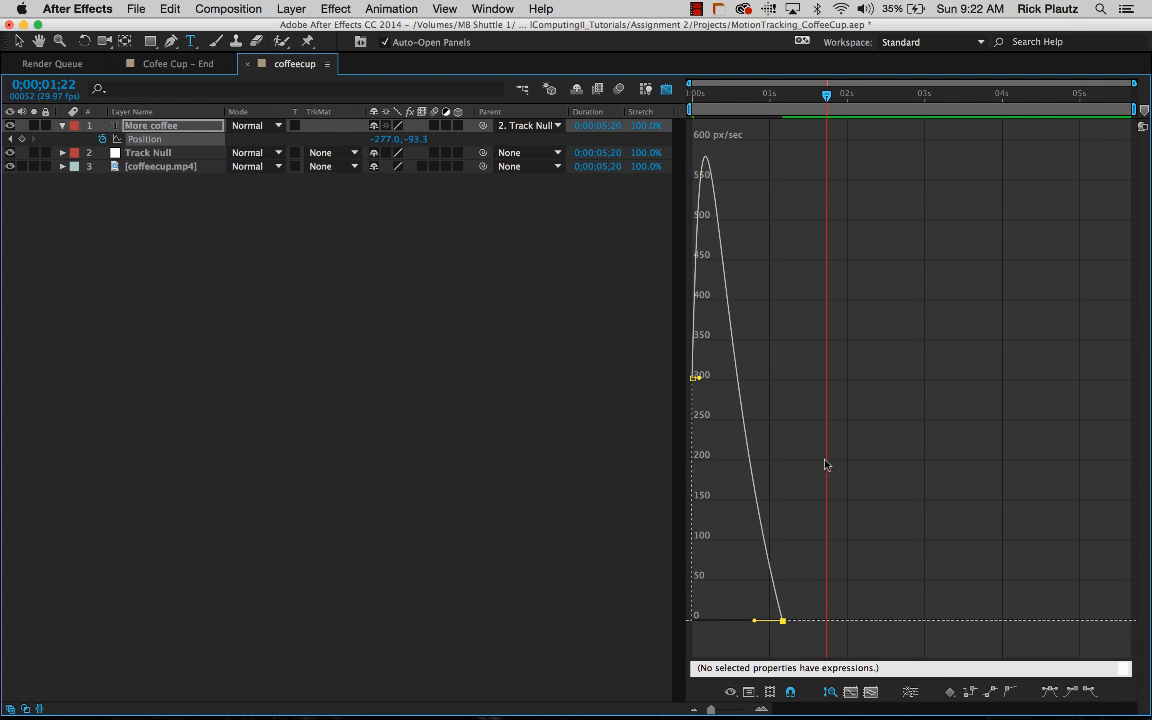
key(grave)
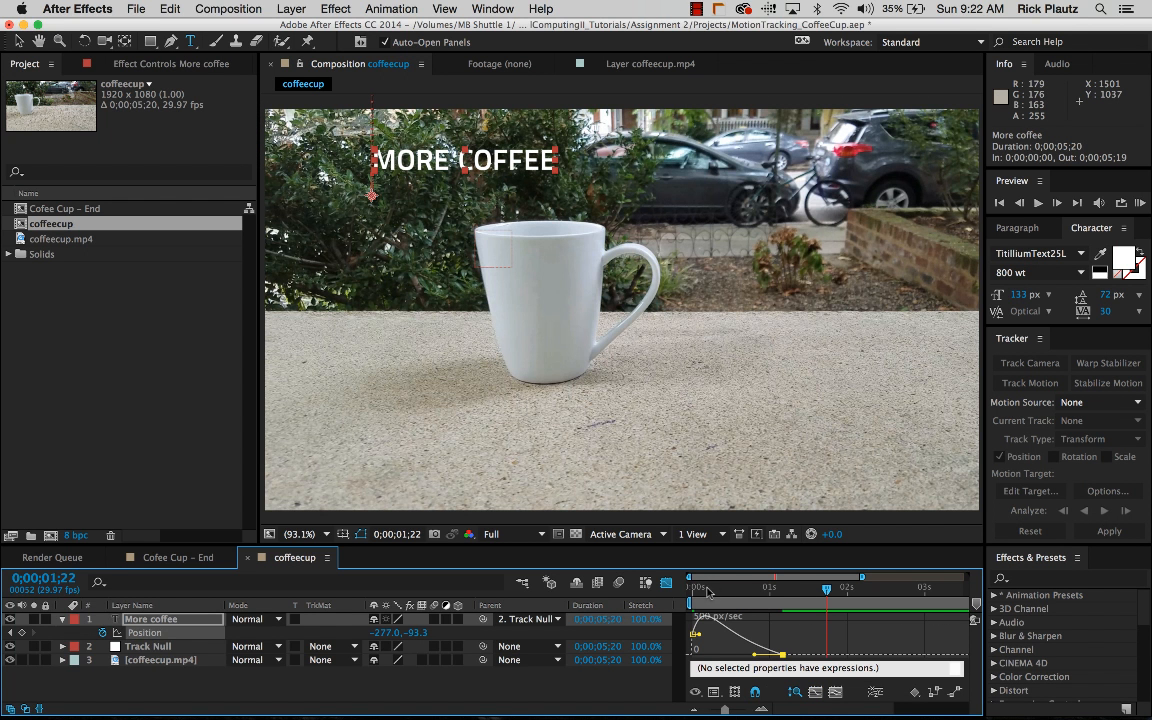
key(shift+F3)
- Preview the coffeecup composition repeatedly from the start to check the eased text drop and its tracking with the cup
key(space)
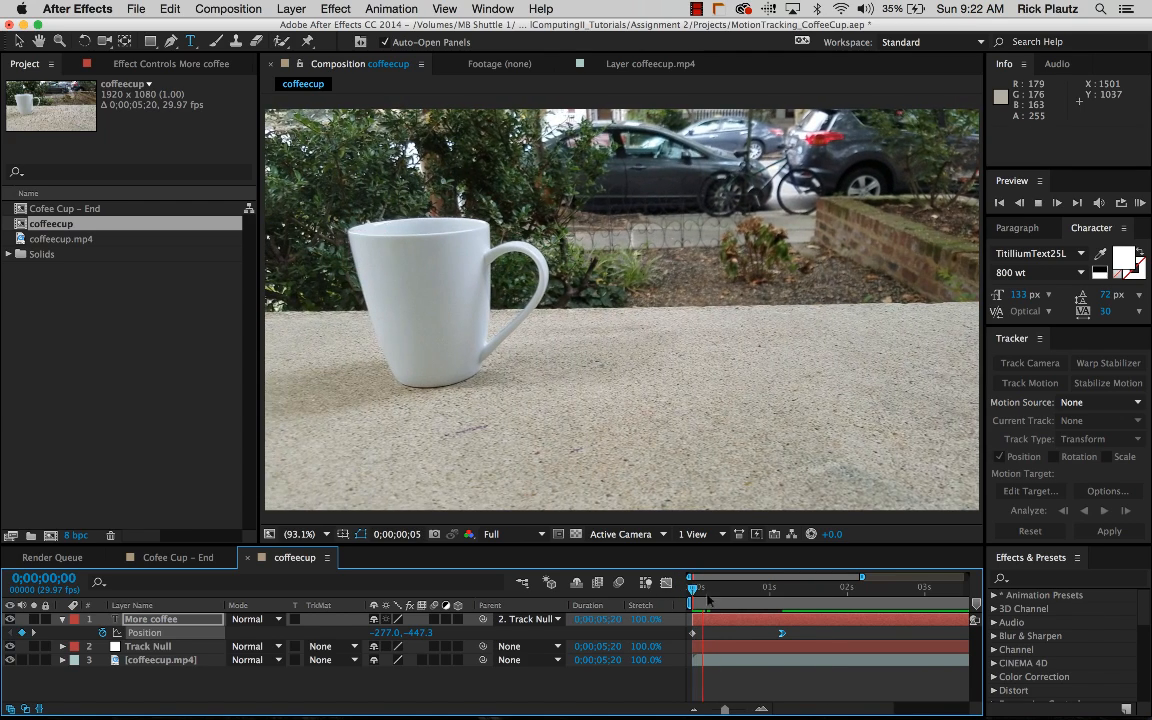
key(space)
key(ctrl+0)
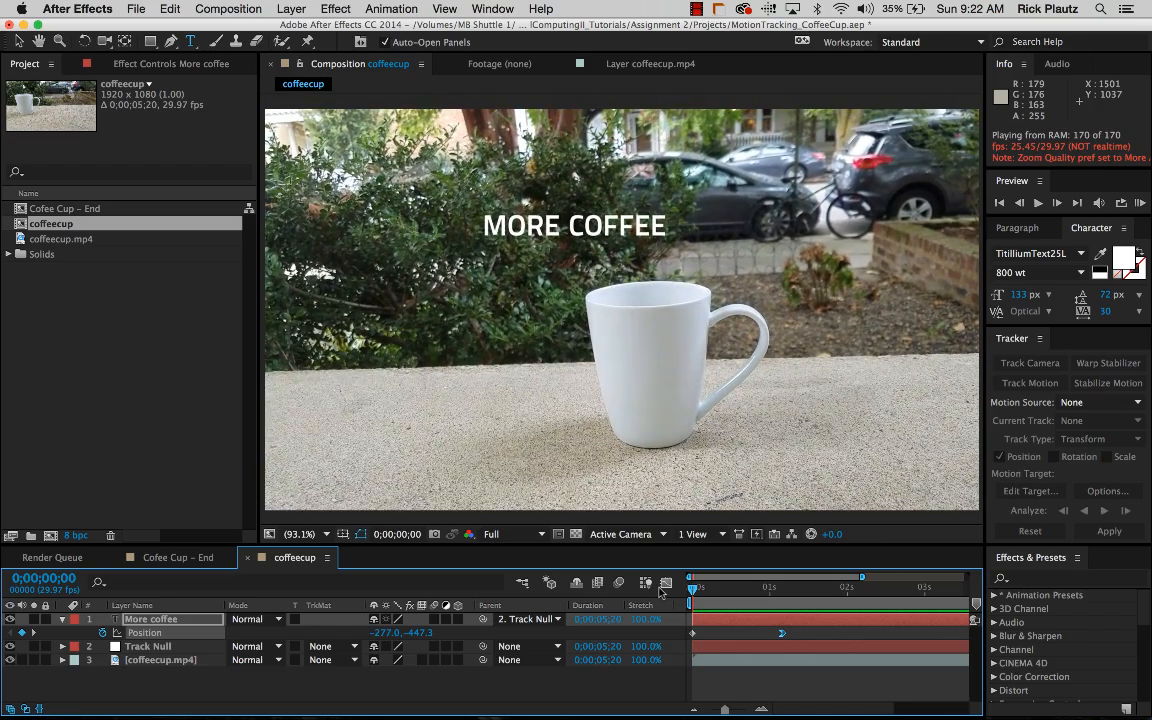
key(space)
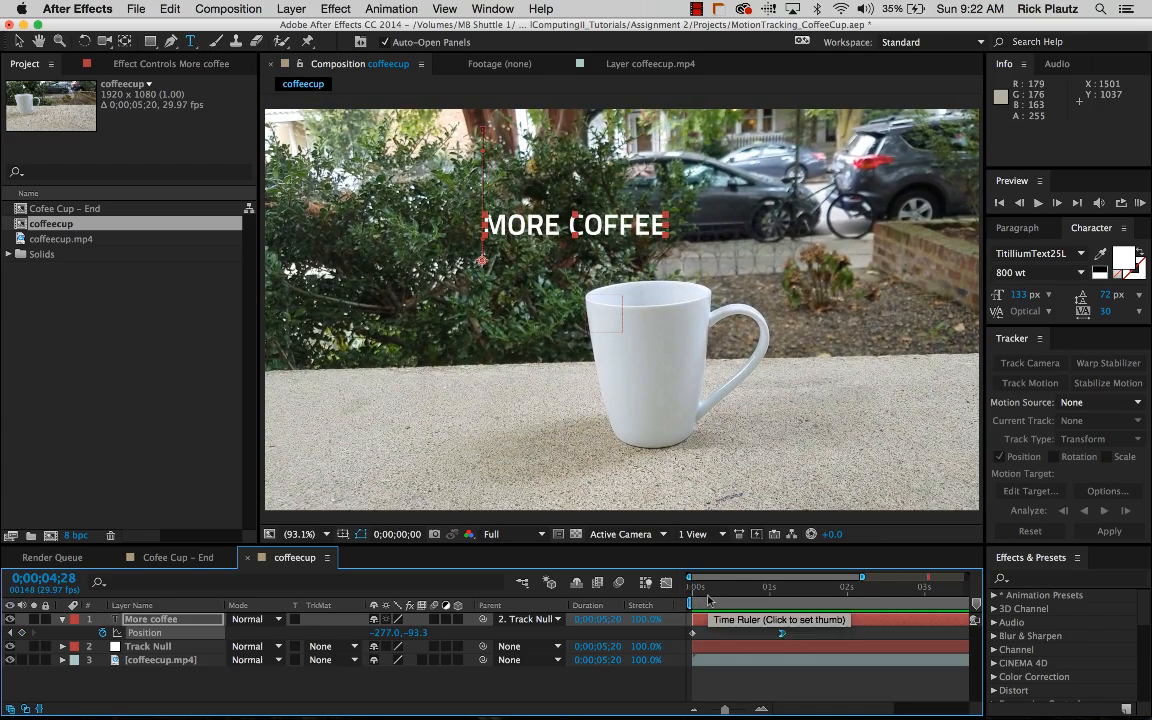
click(692, 594)
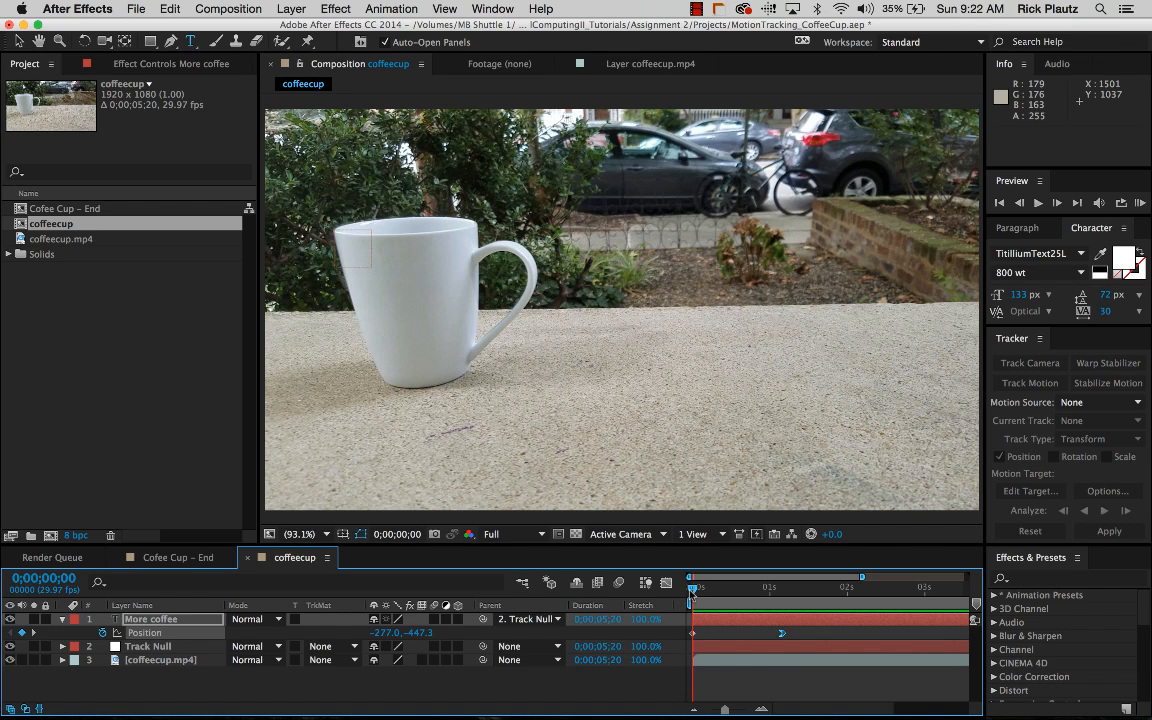
key(space)
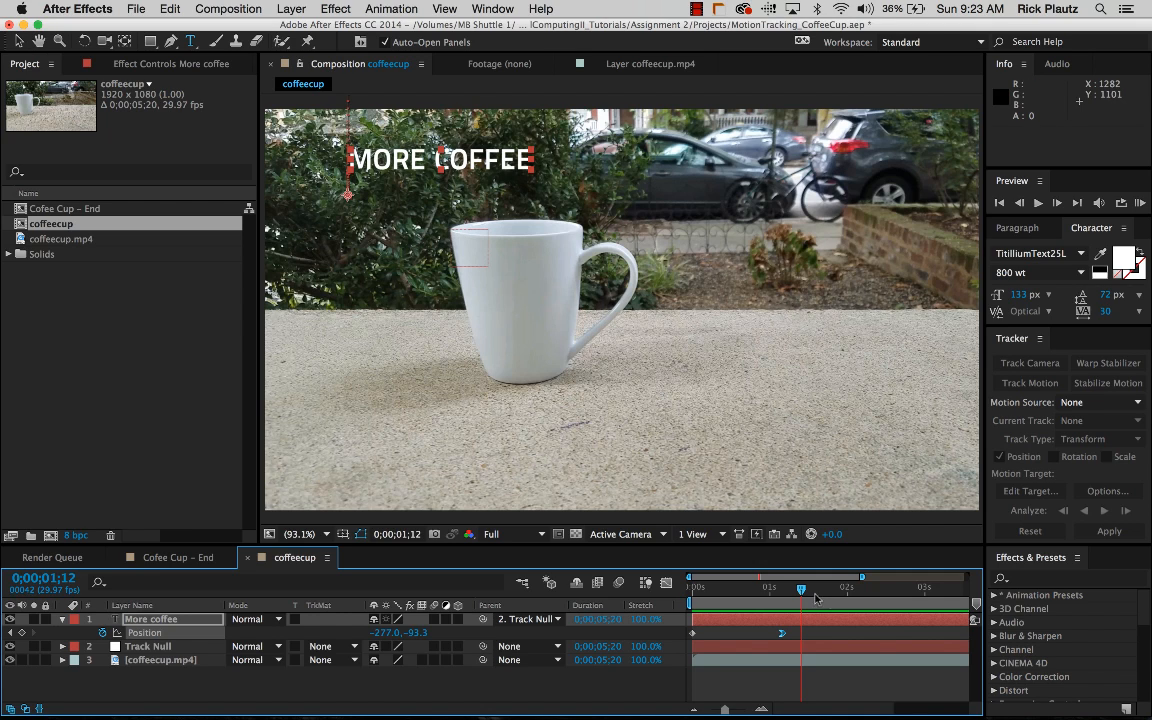
drag(801, 589, 673, 597)
key(space)
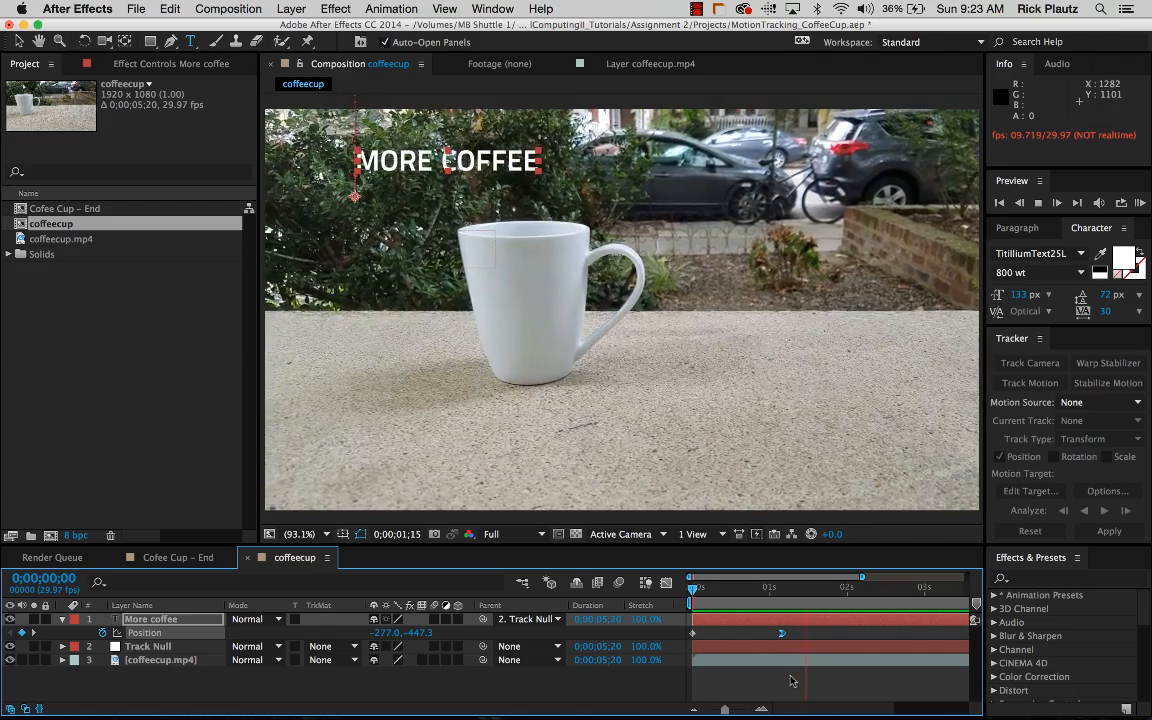
key(space)
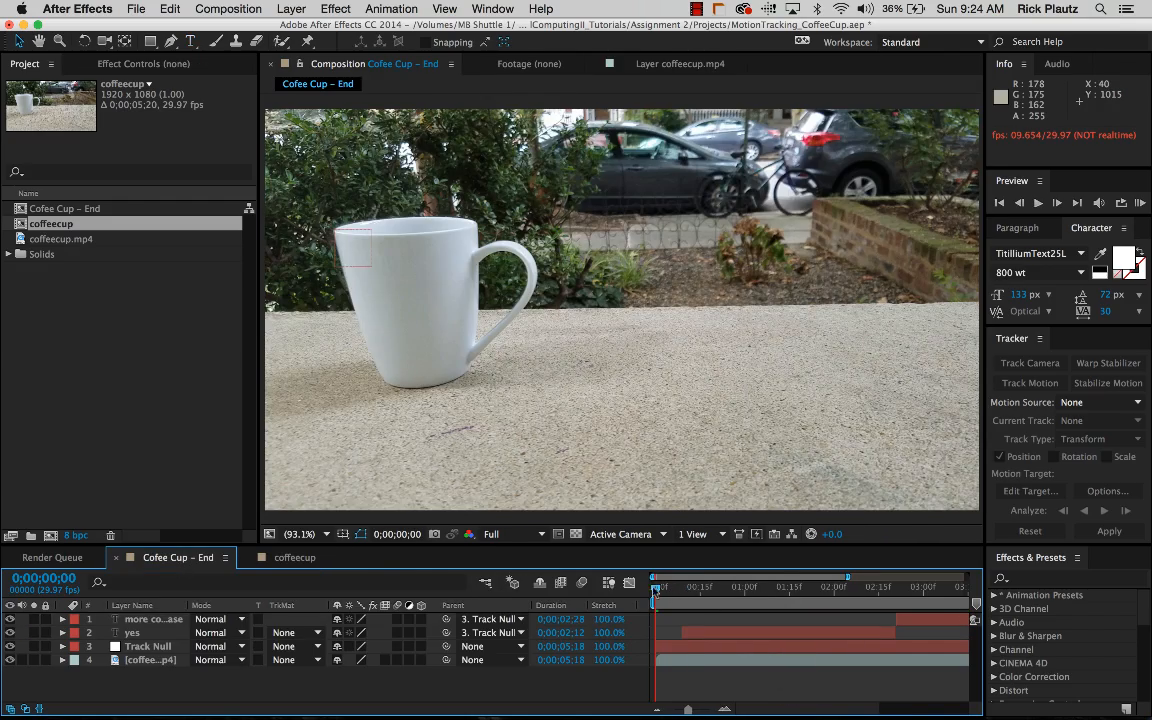
- RAM-preview the Cofee Cup – End composition and select its more coffee please text layer for inspection
key(ctrl+0)
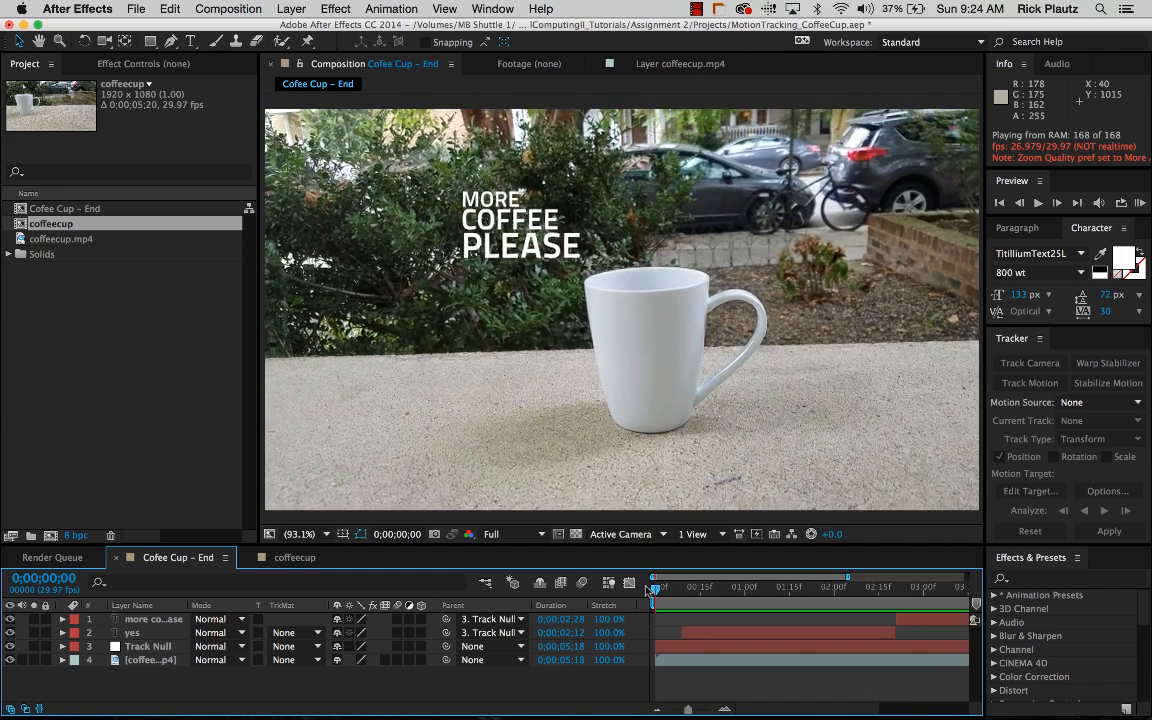
key(space)
click(900, 619)
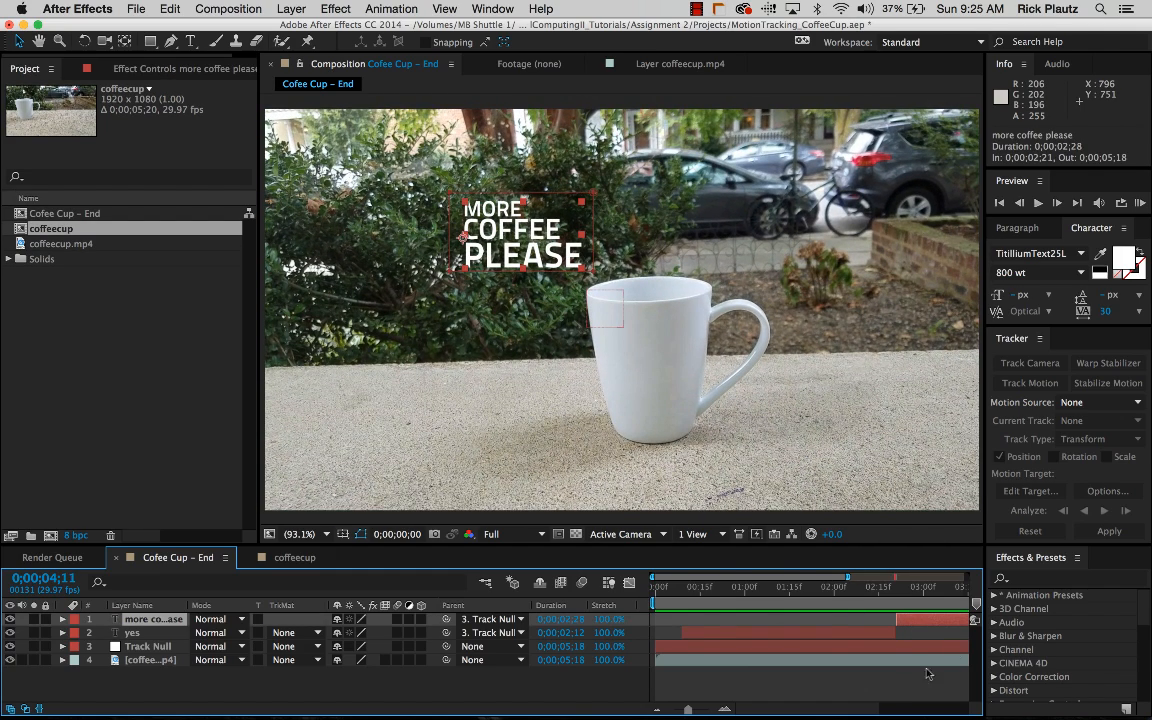
- Reveal the Mask Path keyframes of the more coffee please layer and scrub between the first two to examine the word-by-word reveal
scroll(818, 709, right, 5)
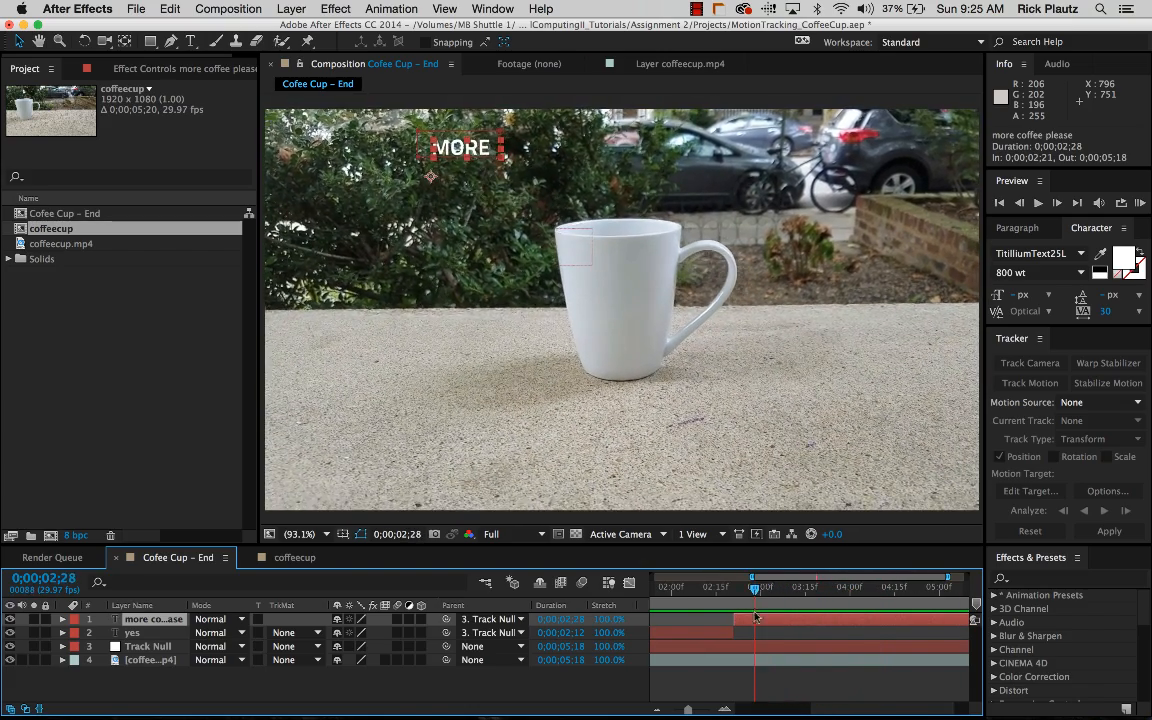
key(m)
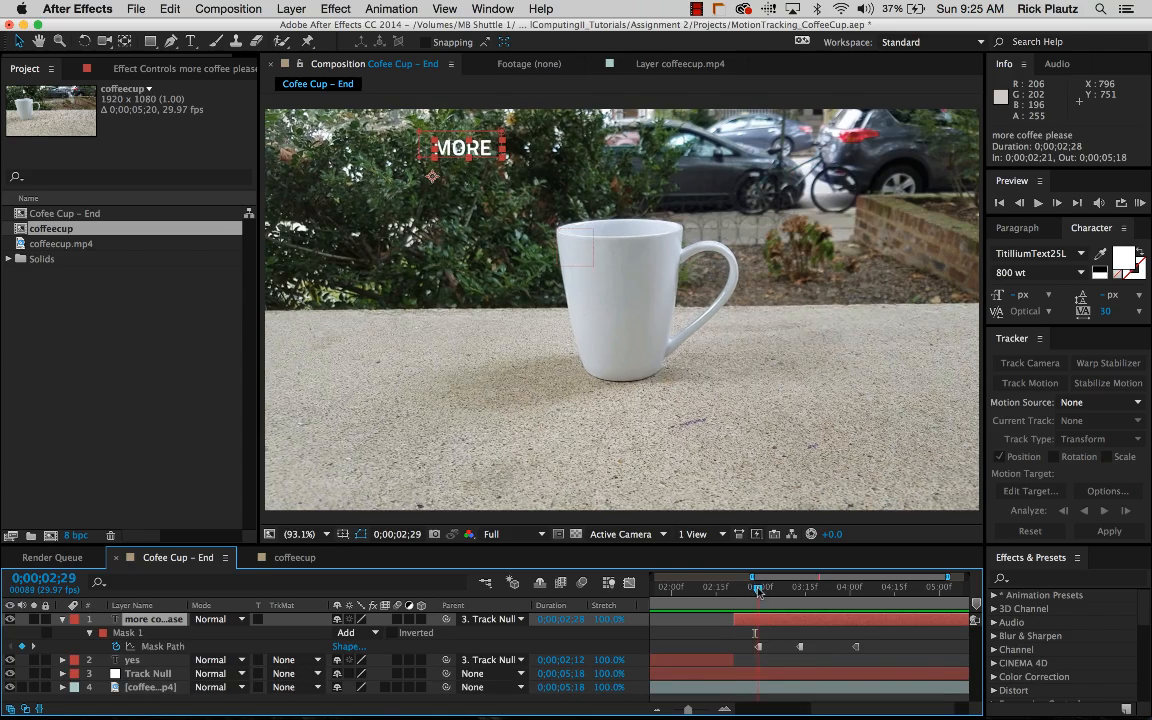
mouse_move(756, 592)
mouse_down()
mouse_move(871, 606)
mouse_move(775, 596)
mouse_up()
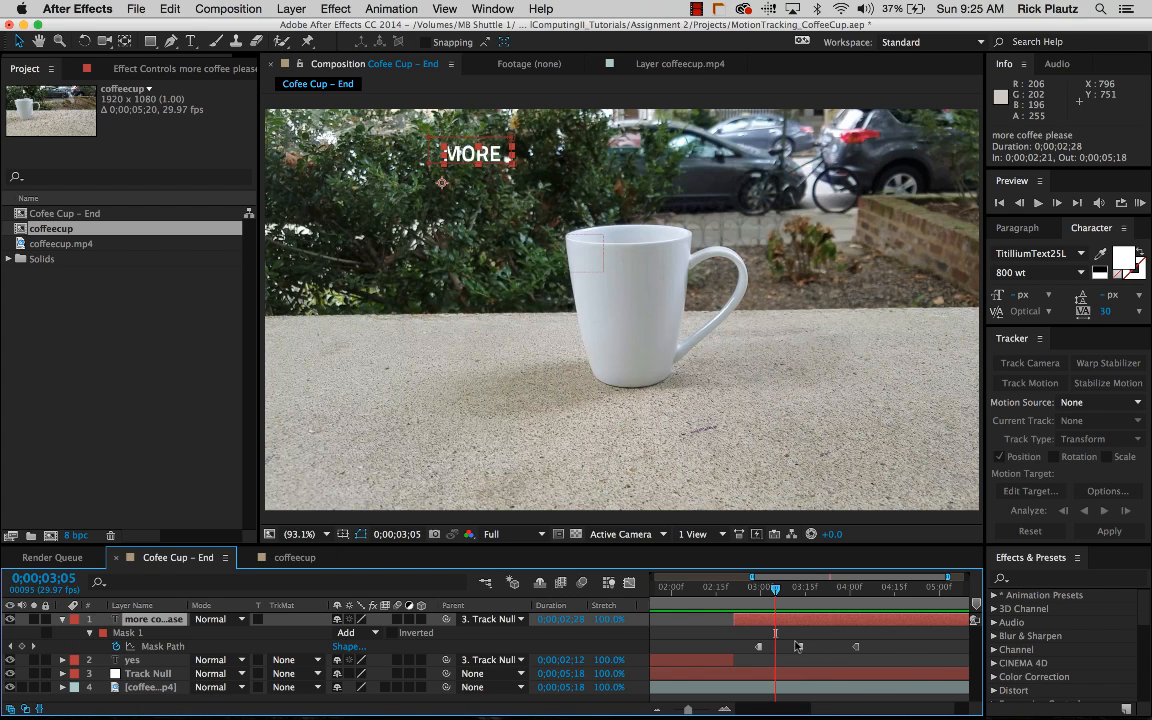
- Turn off hold interpolation on all three Mask Path keyframes of the more coffee please layer
drag(735, 646, 884, 658)
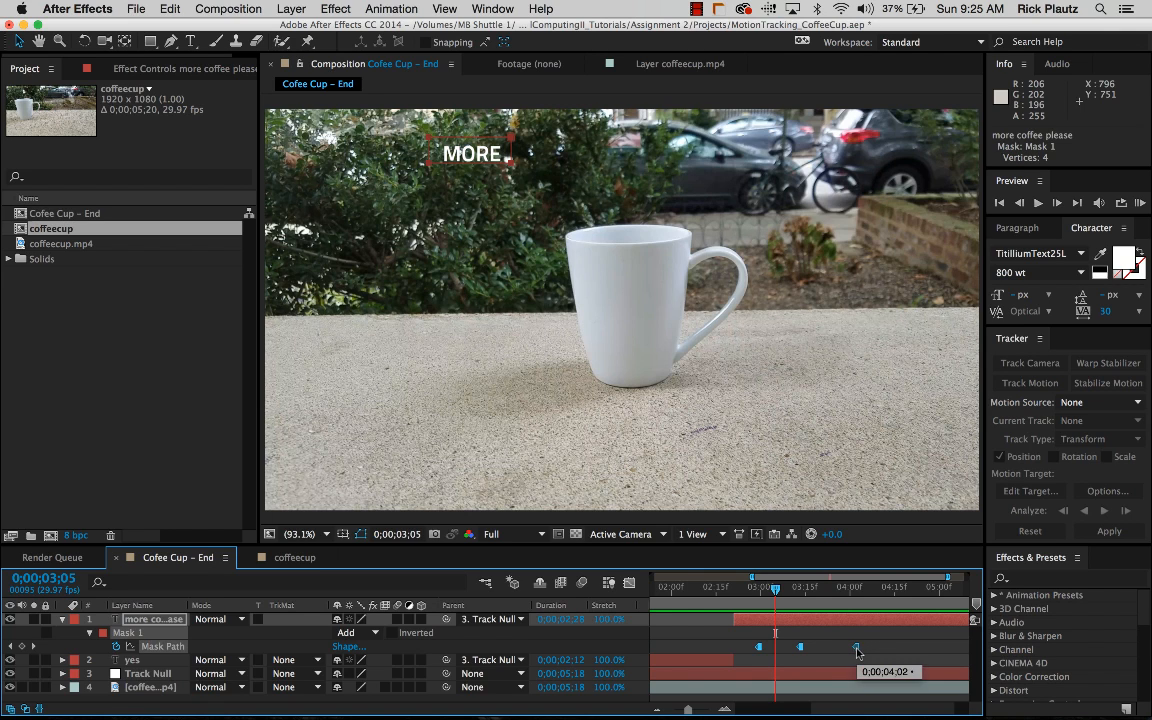
right_click(856, 649)
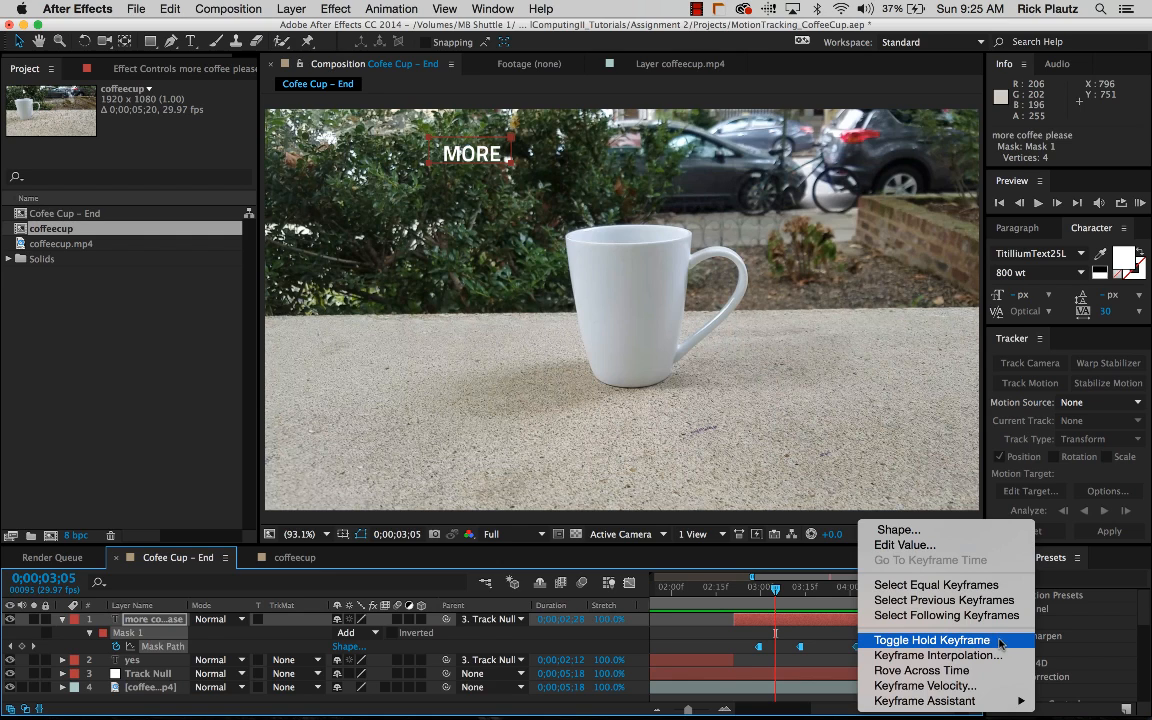
click(993, 641)
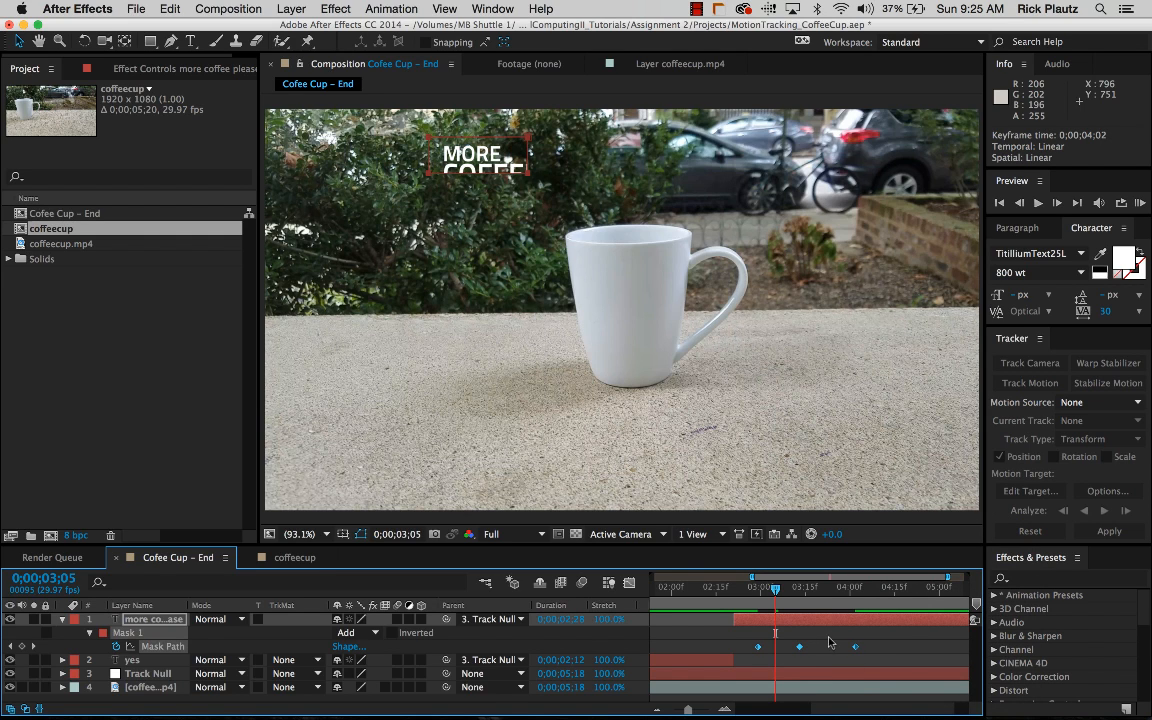
- Play the text reveal twice from just before the first Mask Path keyframe to check the mask motion with linear keyframes
drag(768, 586, 751, 590)
key(space)
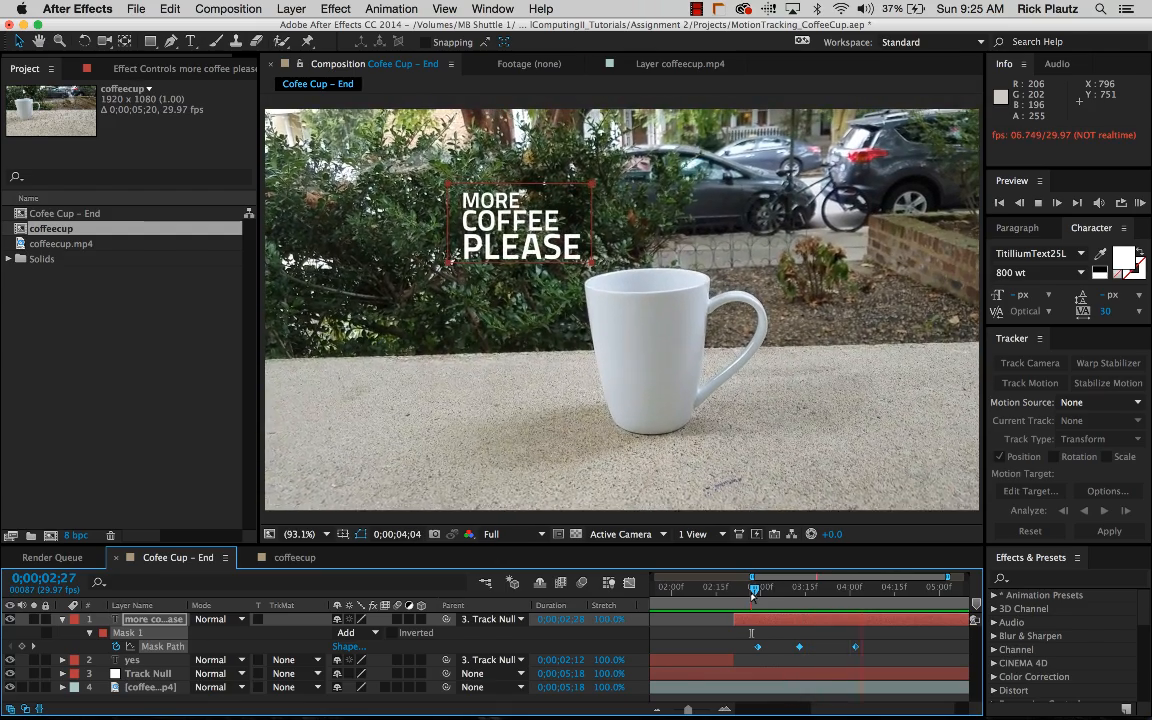
key(space)
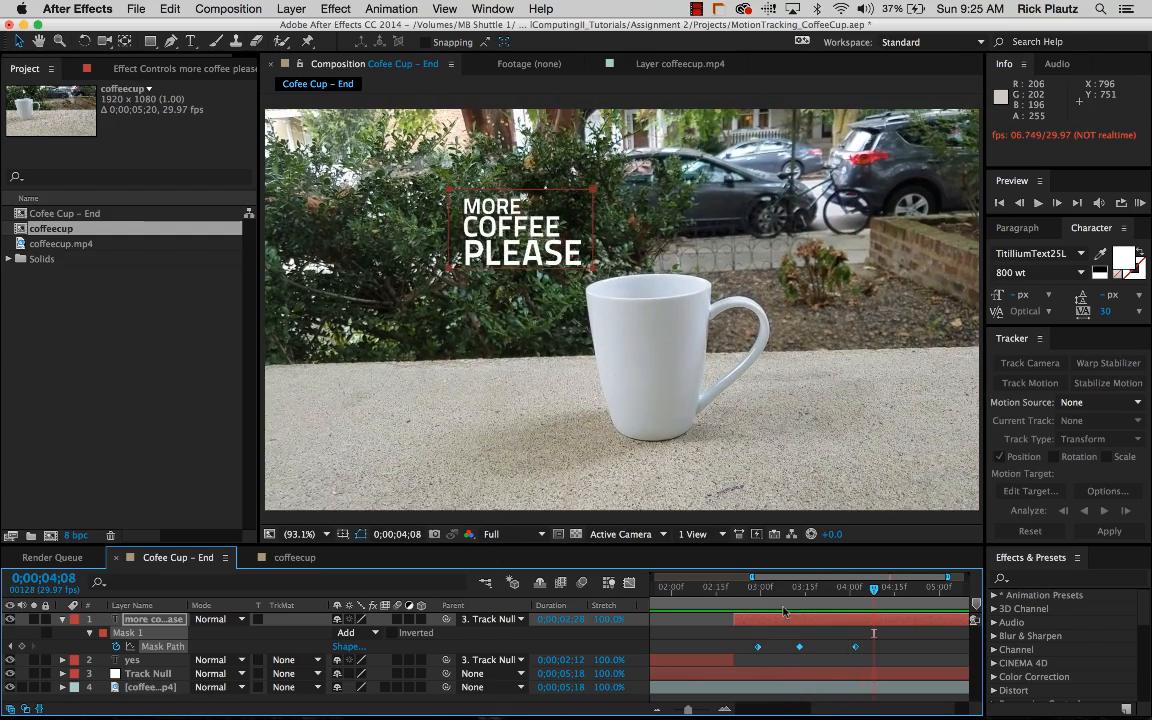
click(750, 589)
key(space)
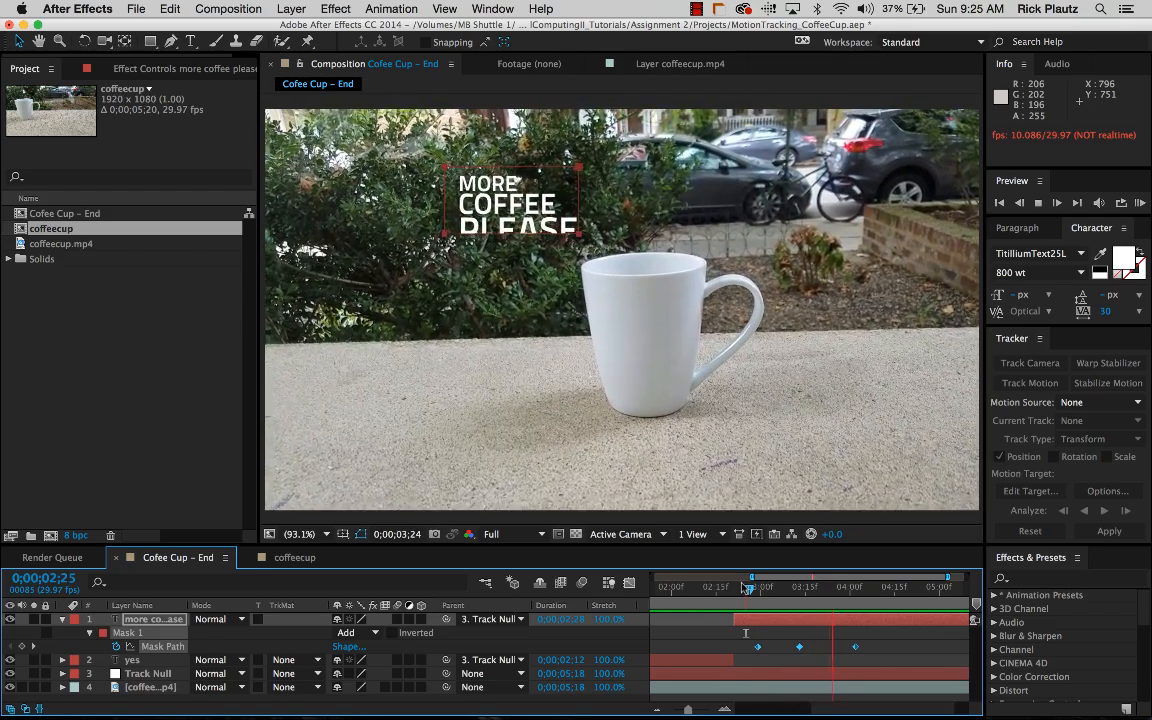
key(space)
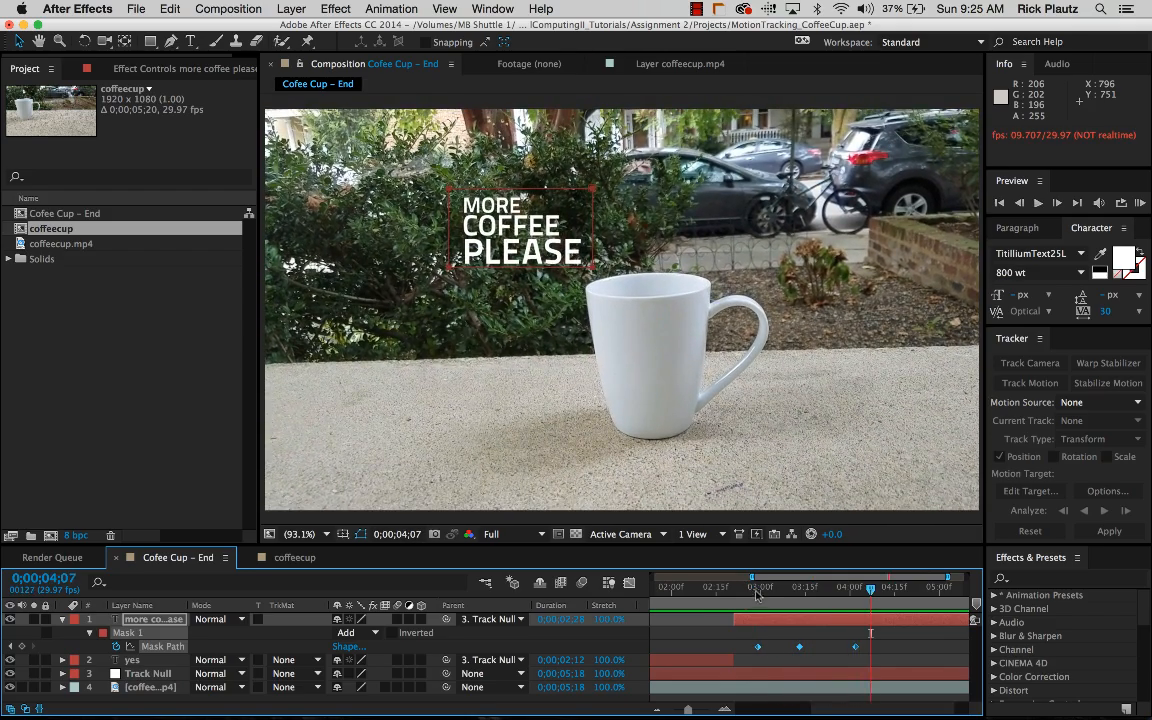
- Restore the three Mask Path keyframes of the more coffee please layer to hold keyframes
click(760, 591)
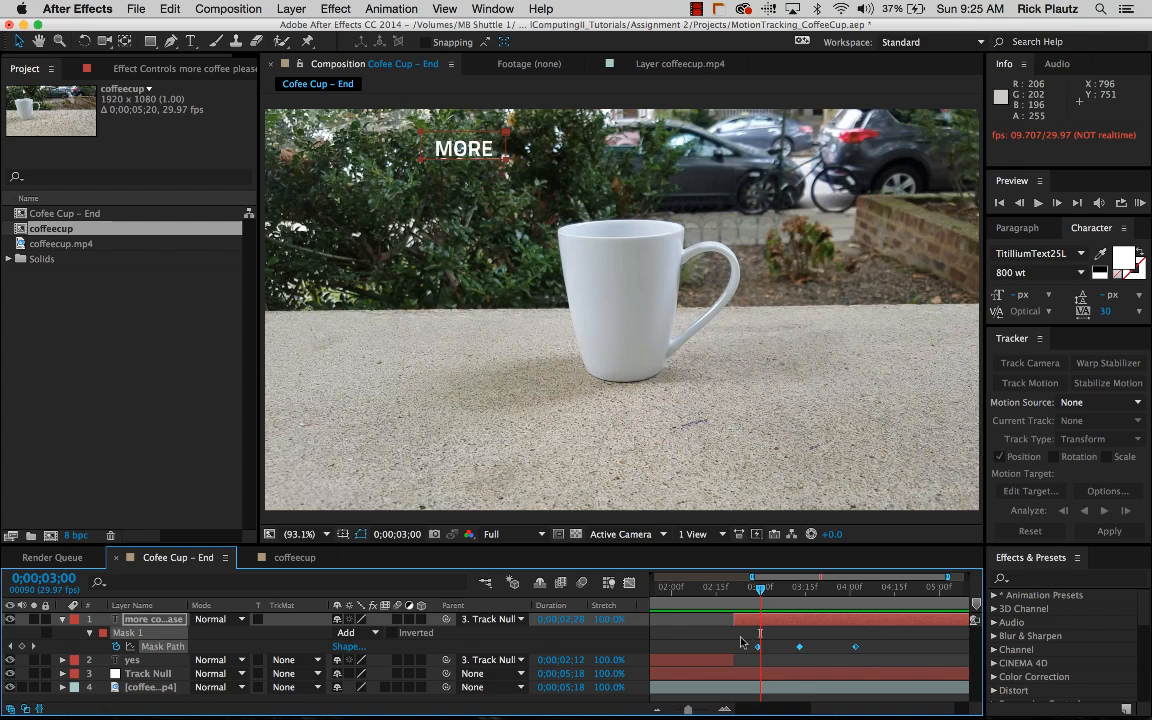
drag(741, 637, 885, 657)
right_click(856, 649)
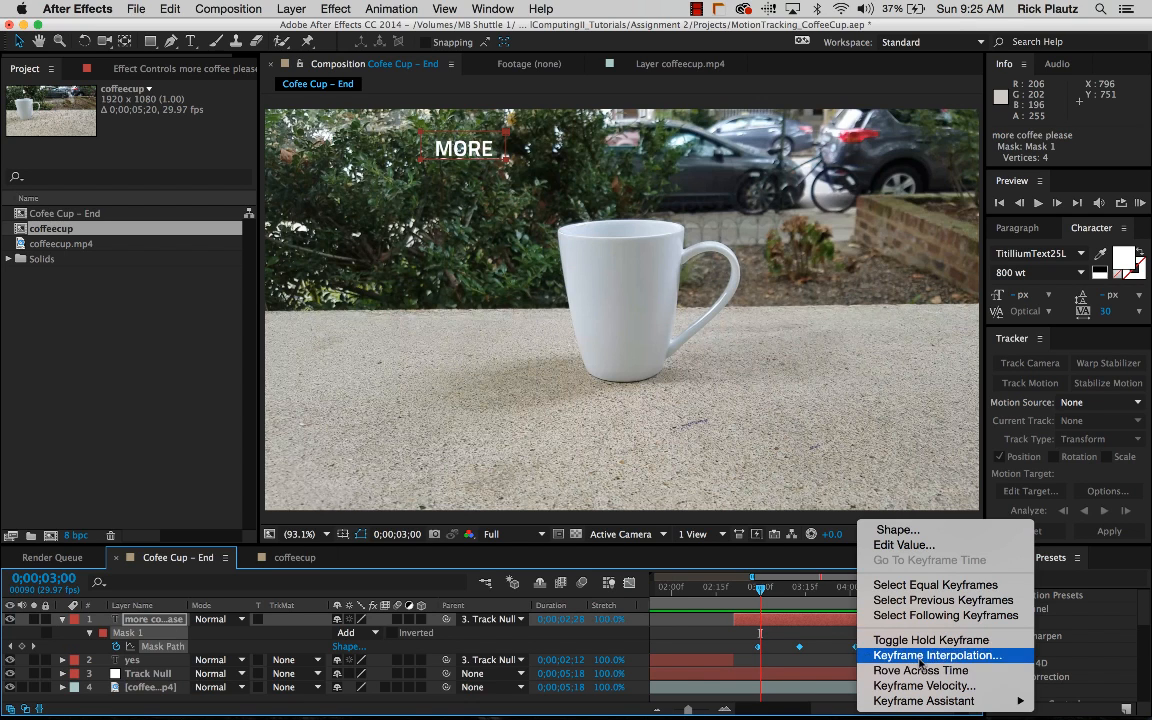
click(986, 642)
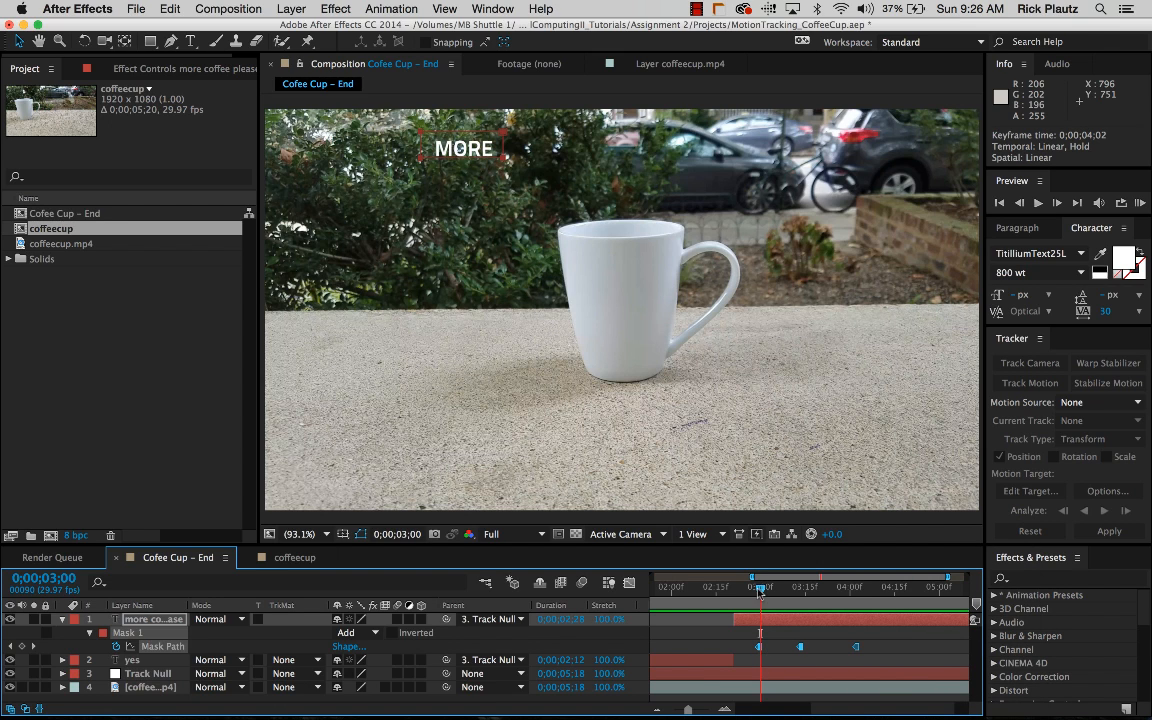
- Preview the more coffee please text from near its layer start to check the stepped word reveal with hold keyframes
drag(760, 592, 746, 592)
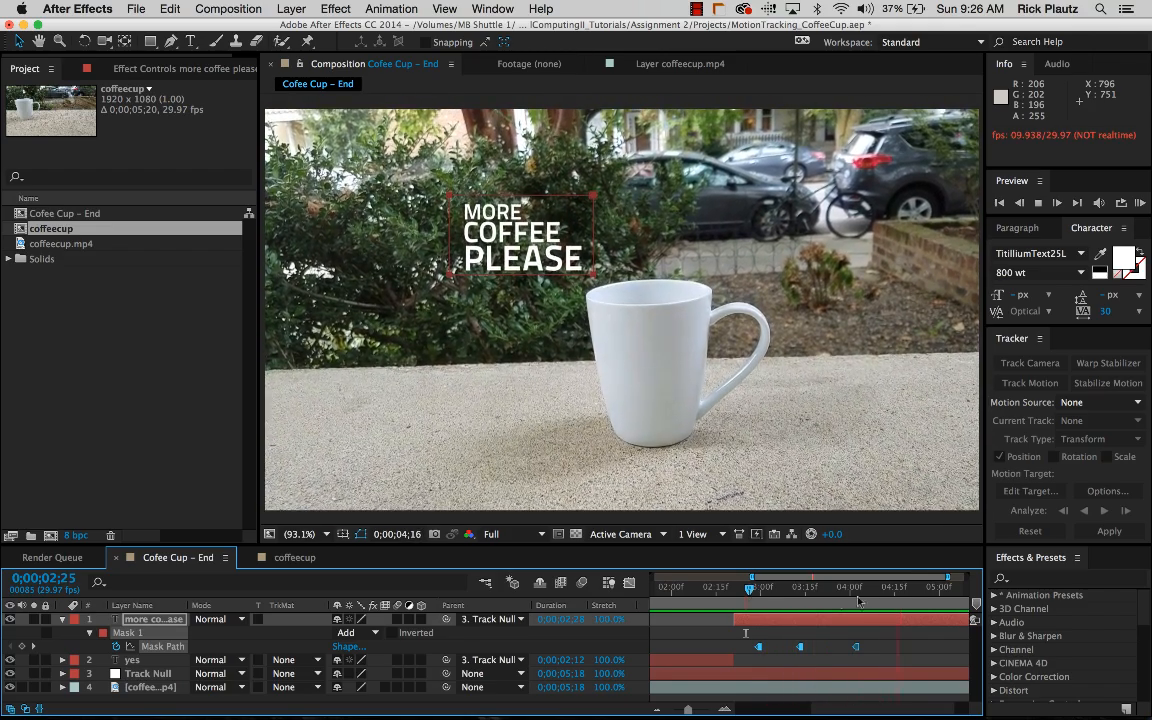
click(741, 590)
key(0)
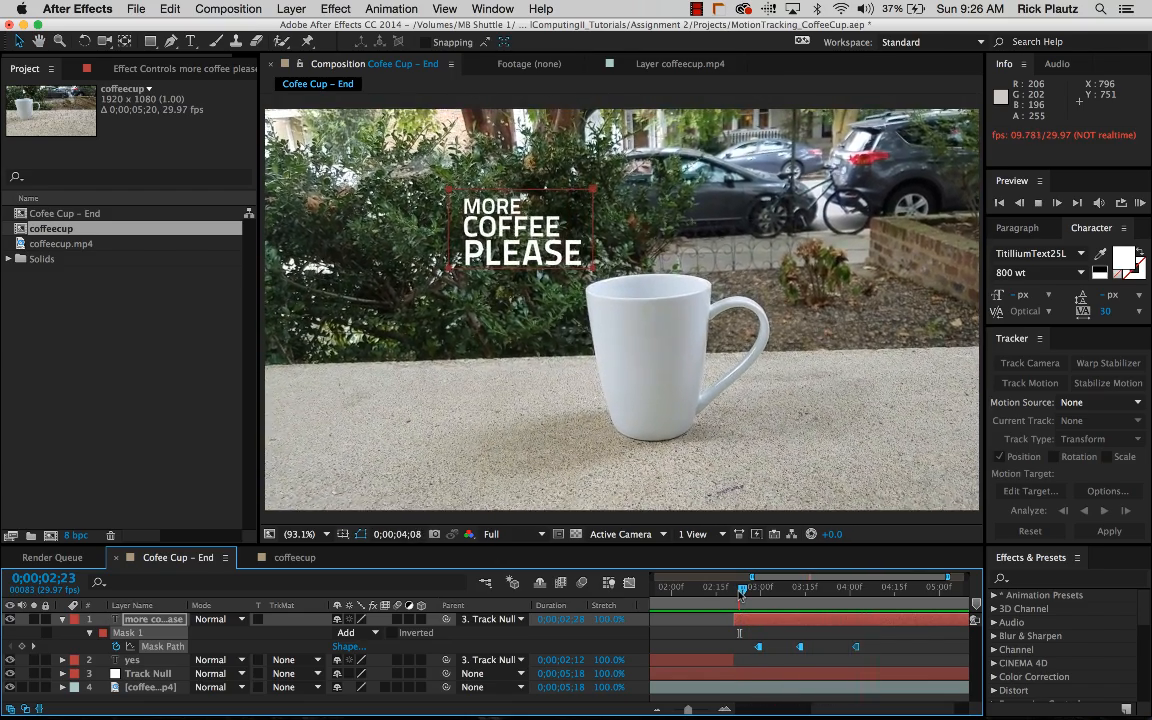
- Extend the visible time range to the composition's full duration and play Cofee Cup – End from the first frame
drag(741, 590, 679, 592)
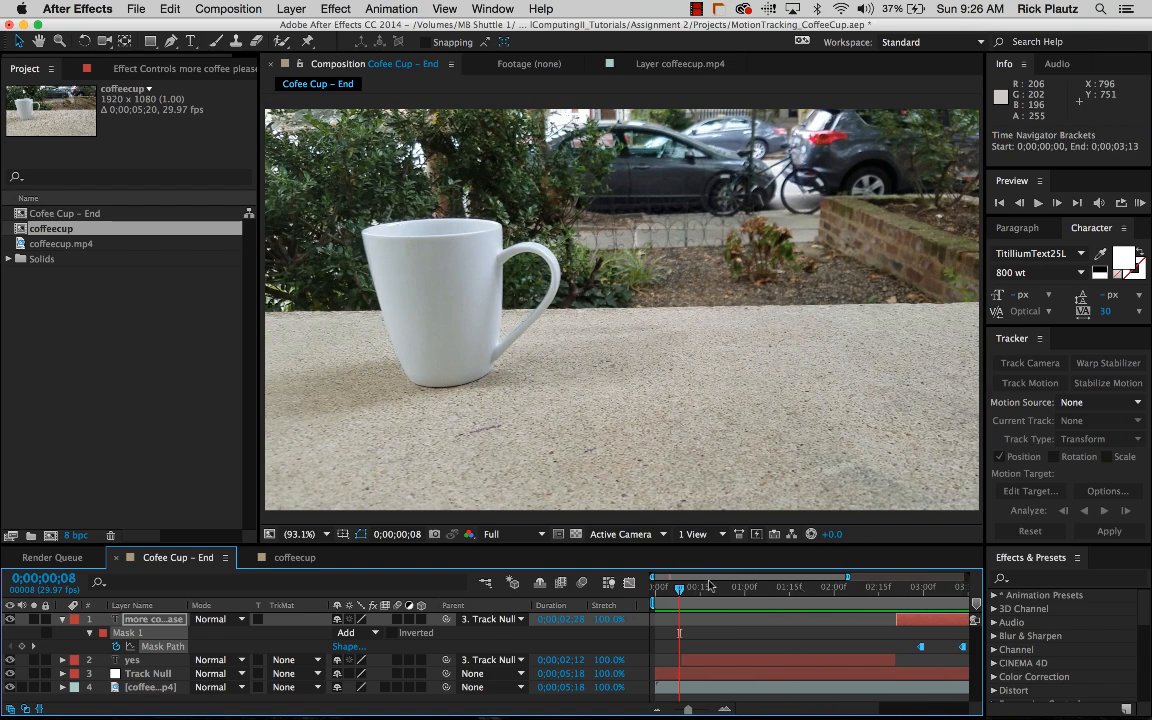
drag(848, 577, 1018, 578)
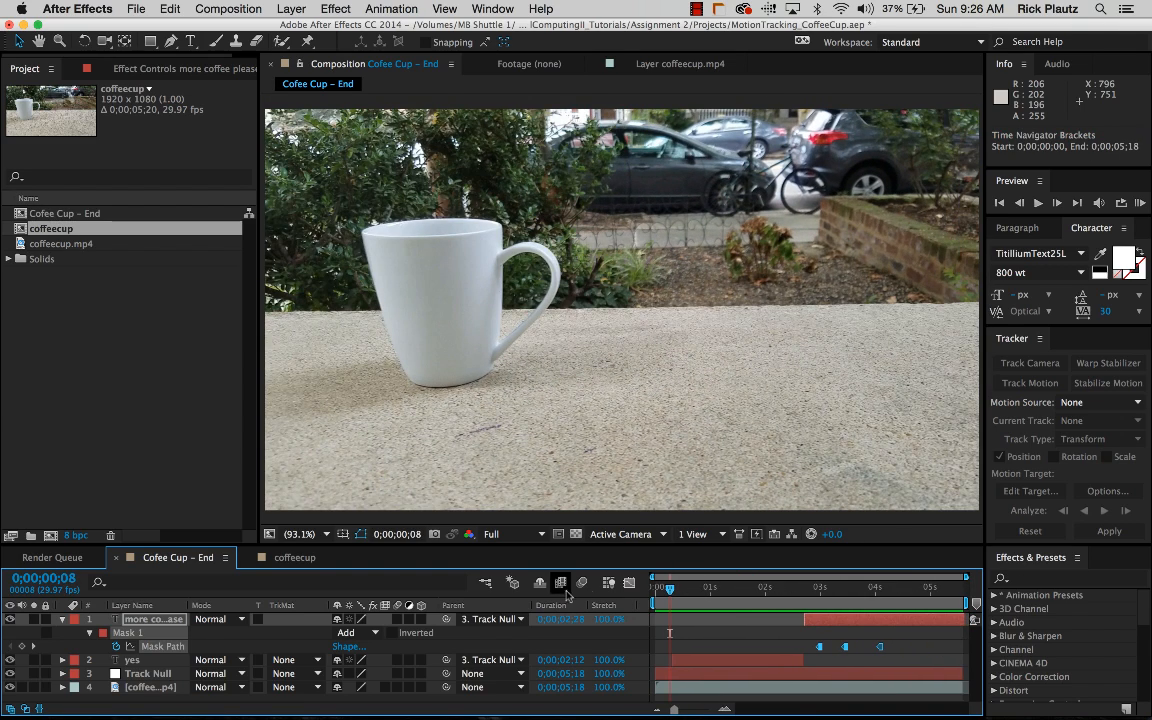
drag(666, 590, 628, 586)
key(space)
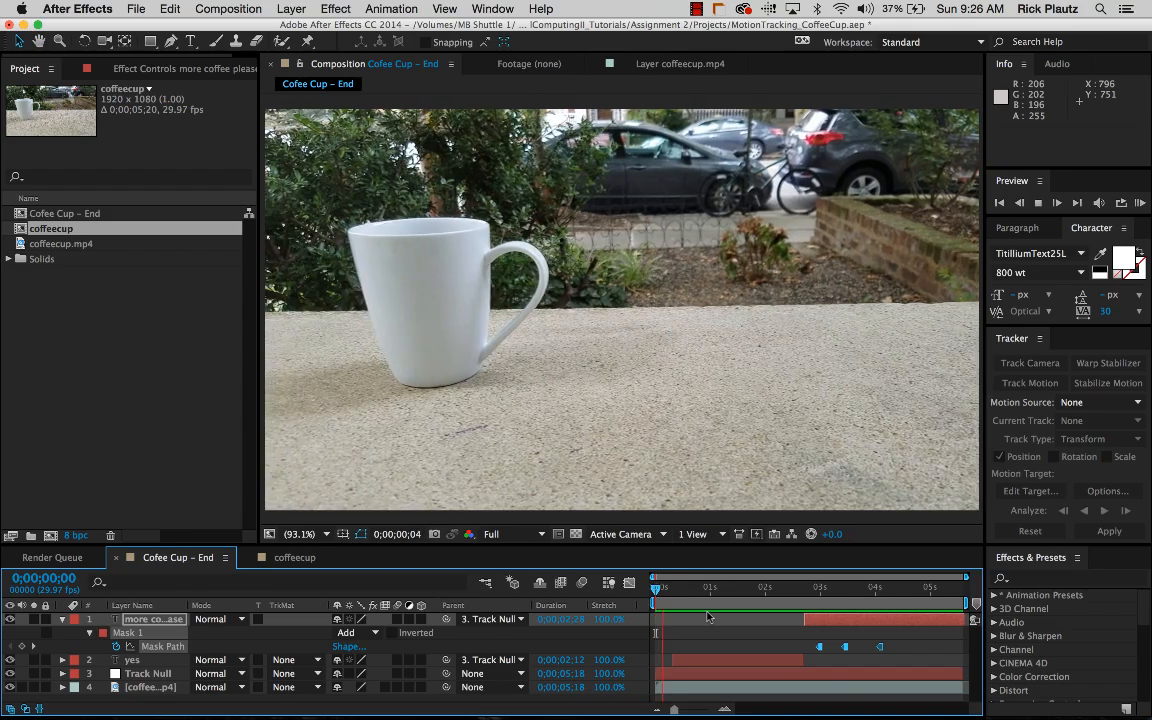